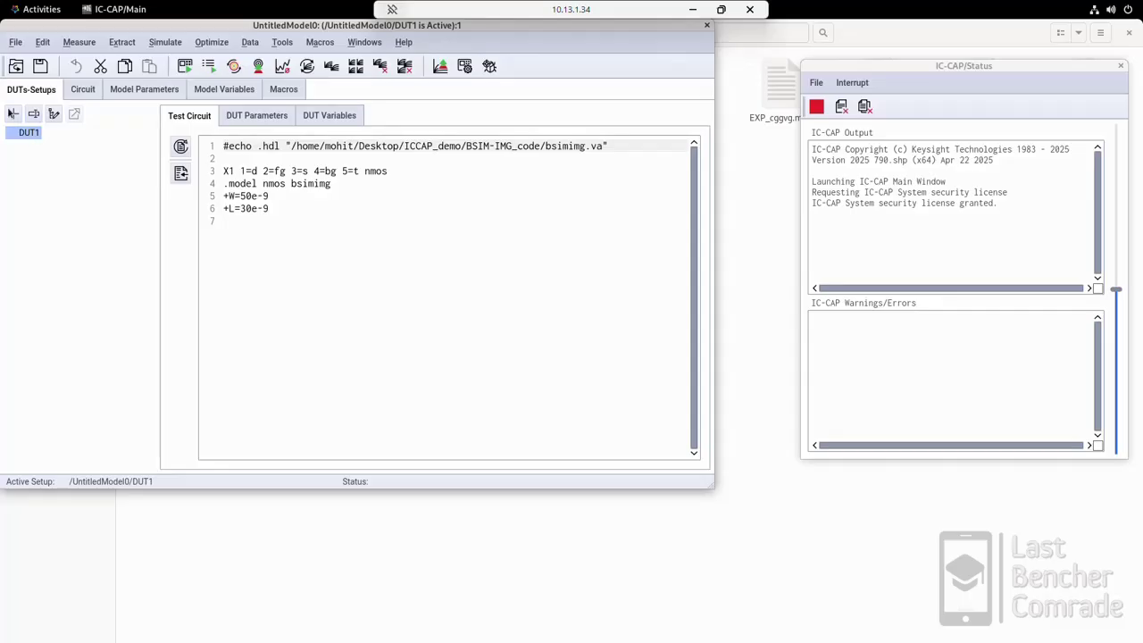
Add a new setup named idvg to DUT1.
{"action": "left_click", "coordinate": [13, 113]}
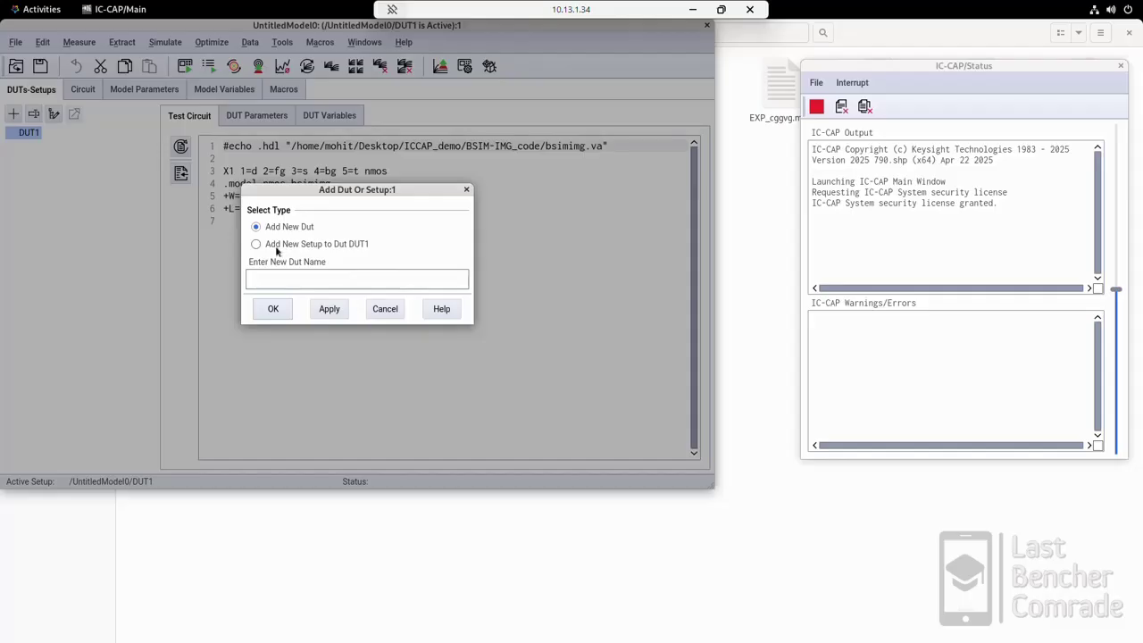
{"action": "left_click", "coordinate": [256, 244]}
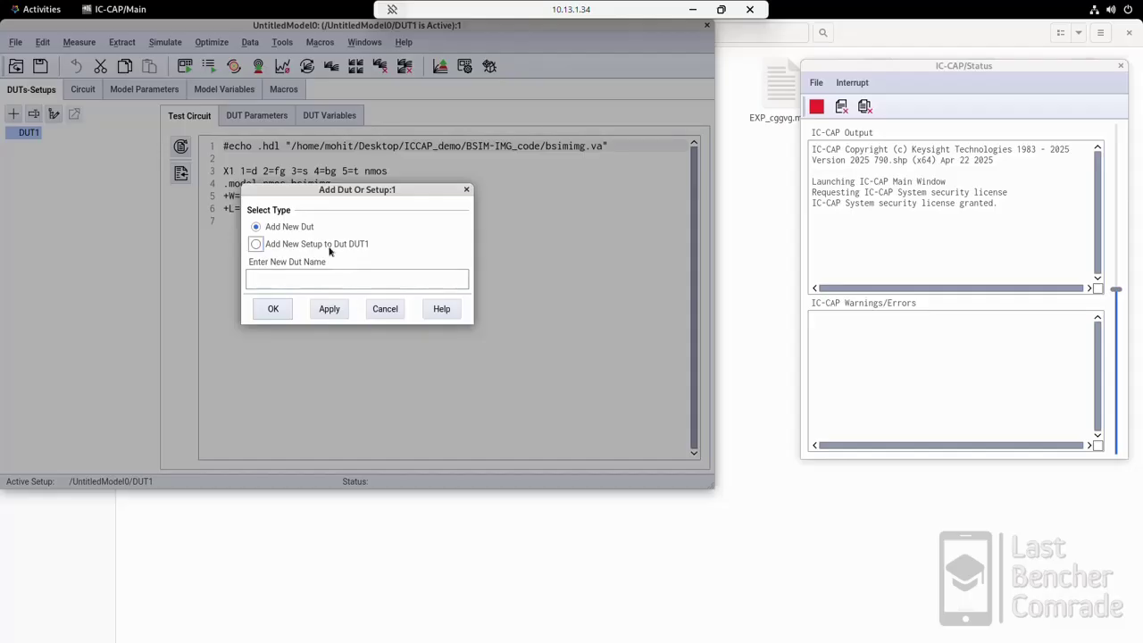
{"action": "left_click", "coordinate": [278, 274]}
{"action": "type", "text": "idvg"}
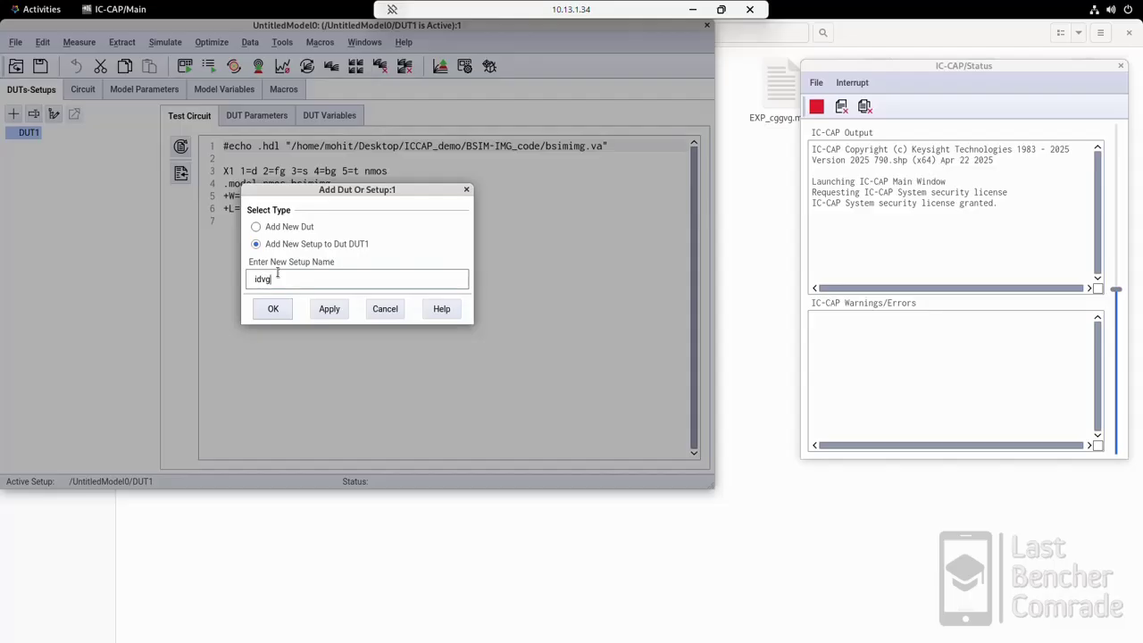
{"action": "left_click", "coordinate": [287, 311]}
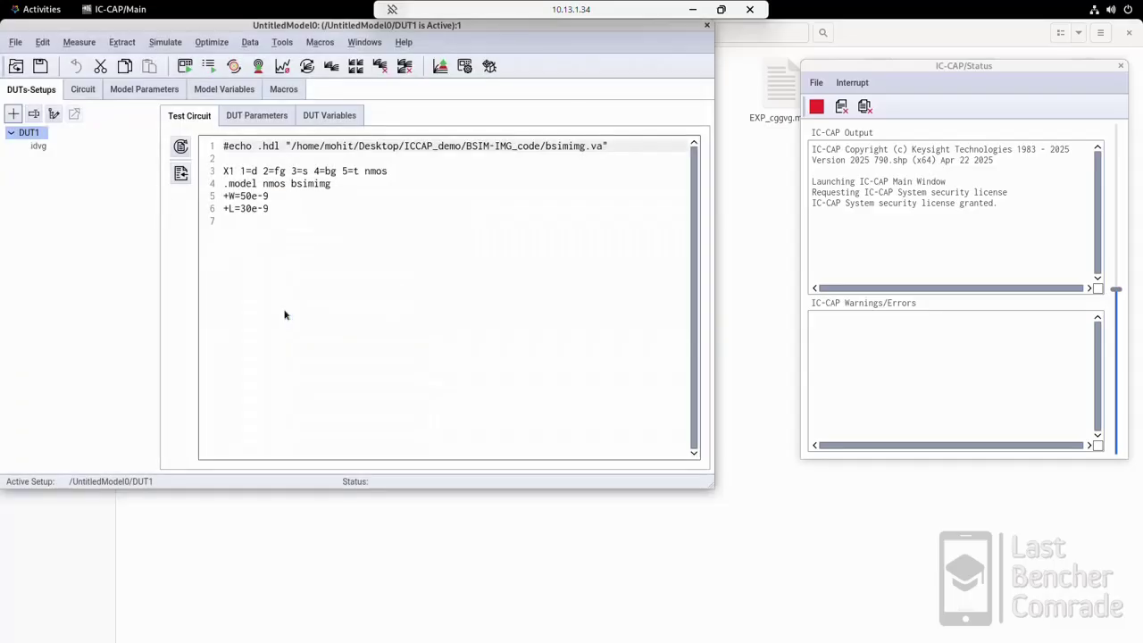
Compare DUT1's test circuit with the idvg setup, reviewing its instrument options, setup variables, extraction and plot pages.
{"action": "left_click", "coordinate": [38, 147]}
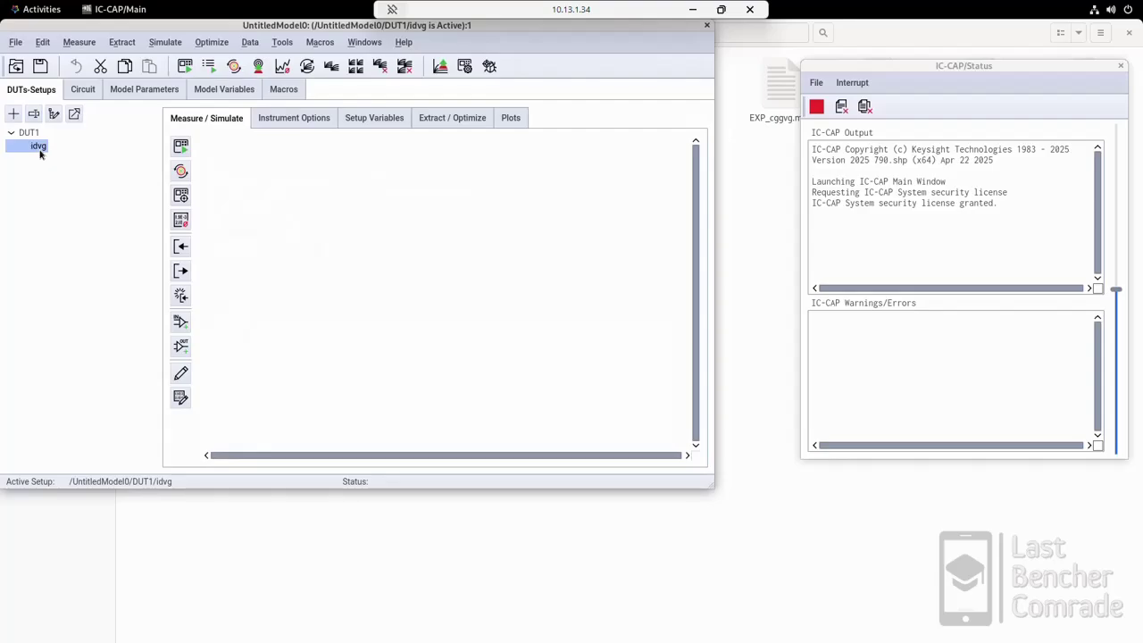
{"action": "left_click", "coordinate": [34, 134]}
{"action": "left_click", "coordinate": [39, 144]}
{"action": "left_click", "coordinate": [37, 134]}
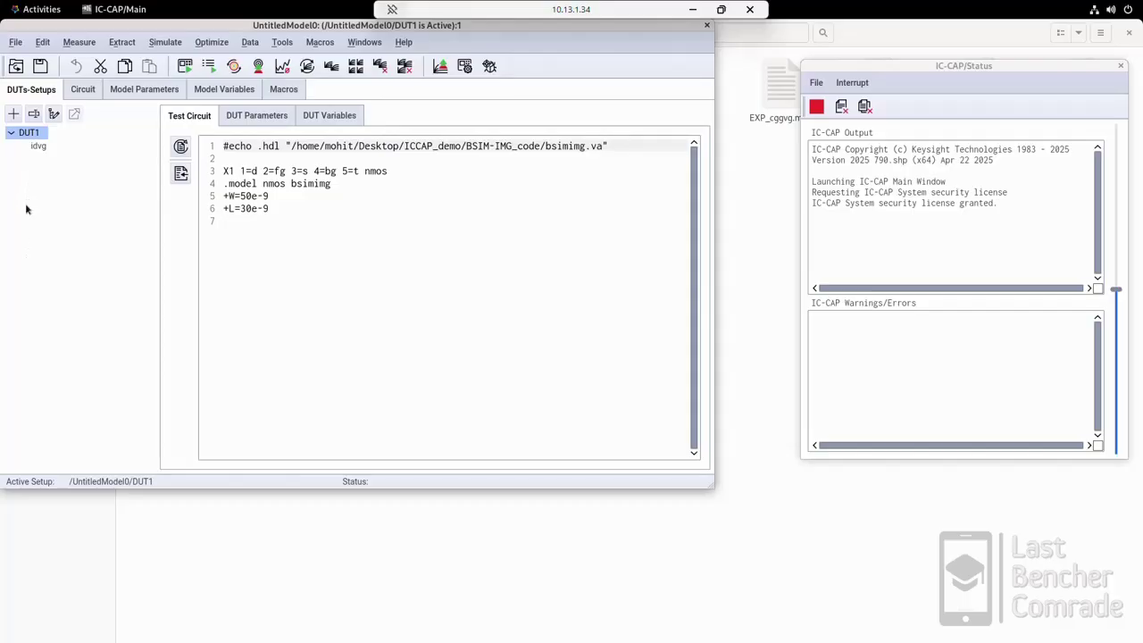
{"action": "left_click", "coordinate": [38, 146]}
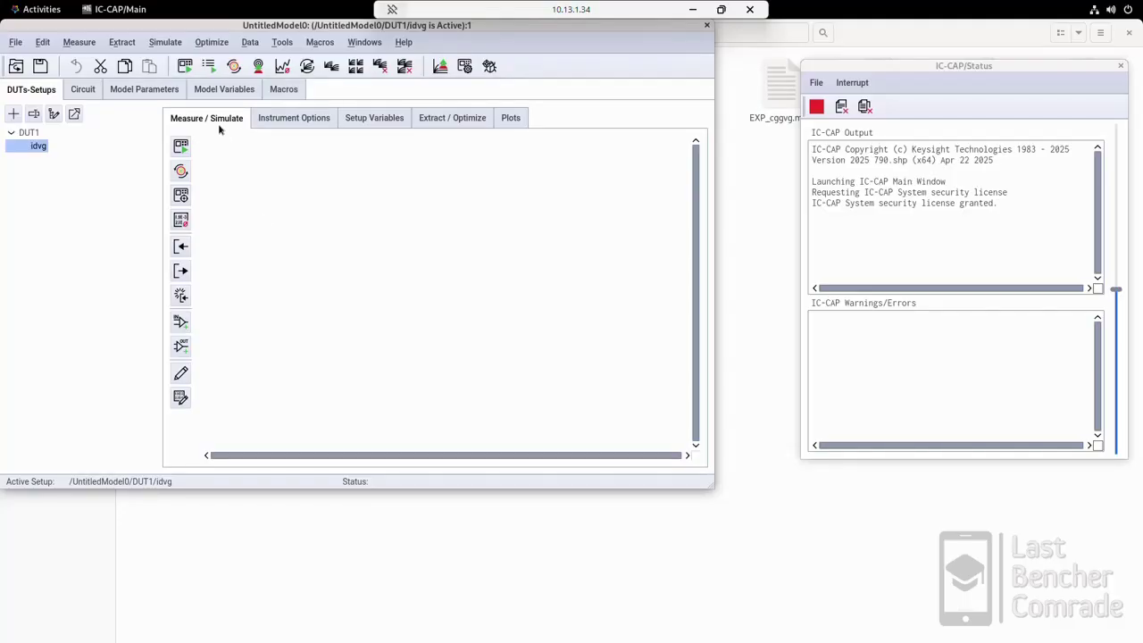
{"action": "left_click", "coordinate": [297, 125]}
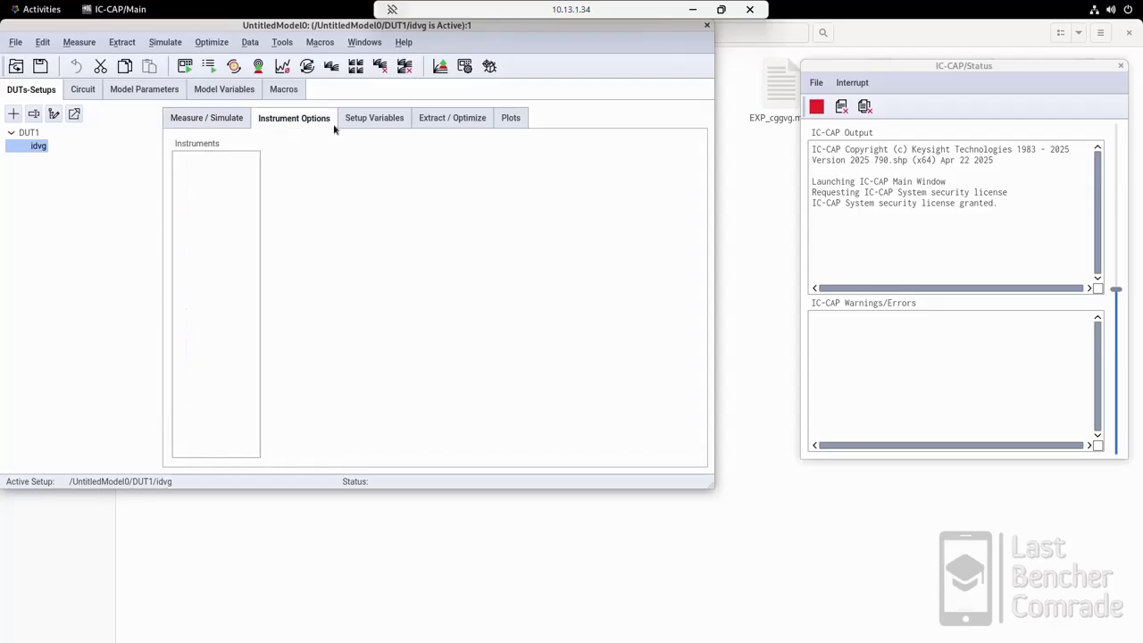
{"action": "left_click", "coordinate": [375, 123]}
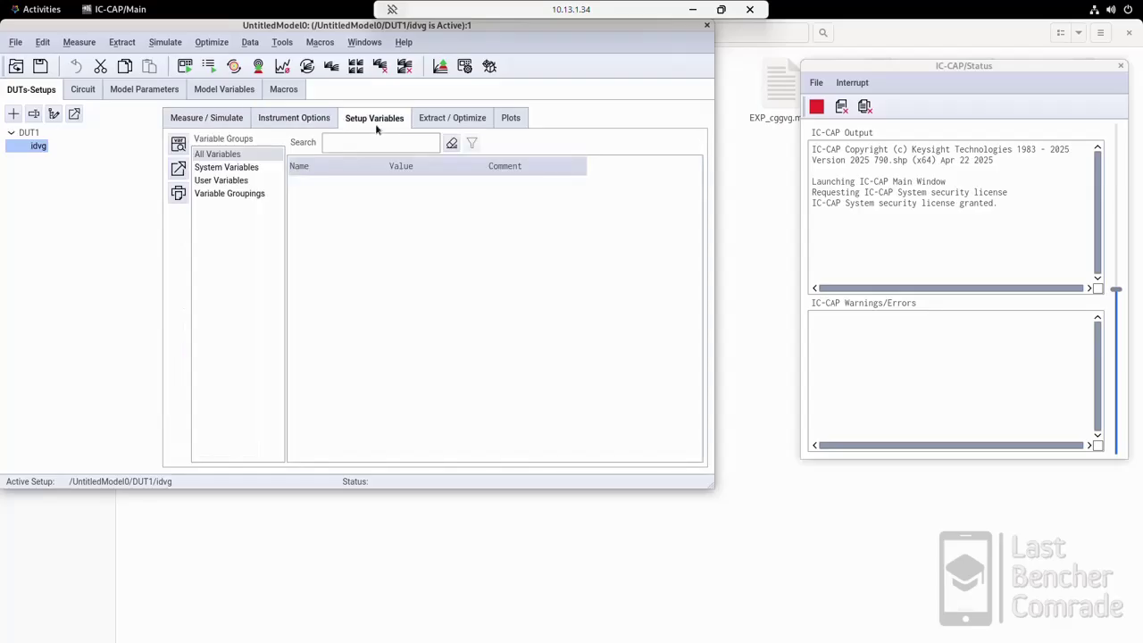
{"action": "left_click", "coordinate": [443, 119]}
{"action": "left_click", "coordinate": [511, 122]}
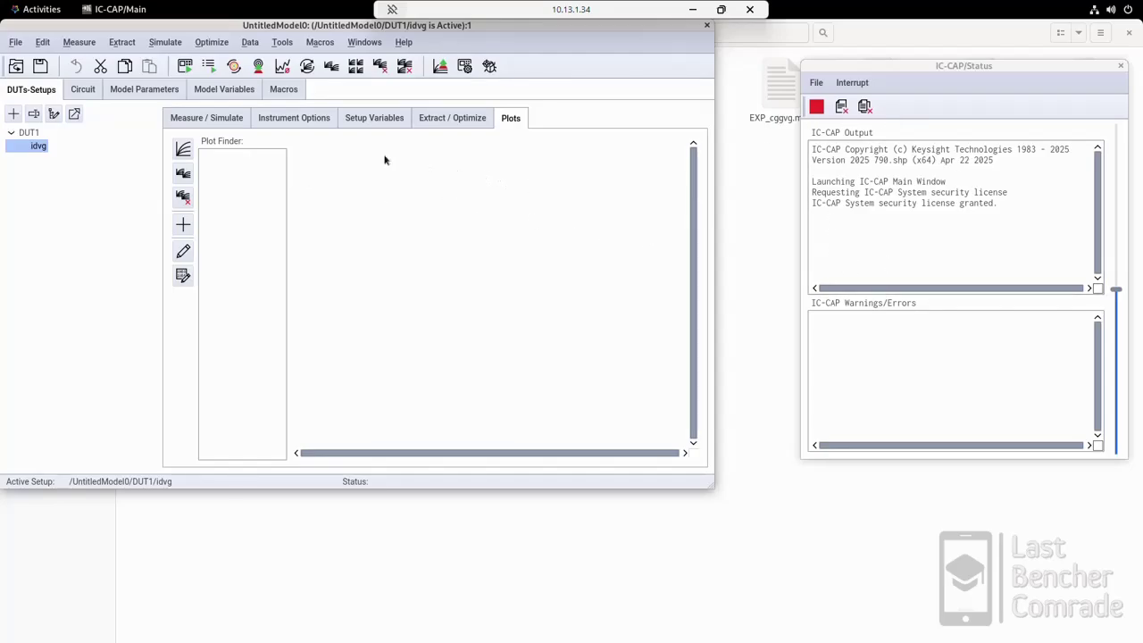
Start a new voltage input named vfg in the idvg setup's measurement definition, with fg as its + node.
{"action": "left_click", "coordinate": [232, 125]}
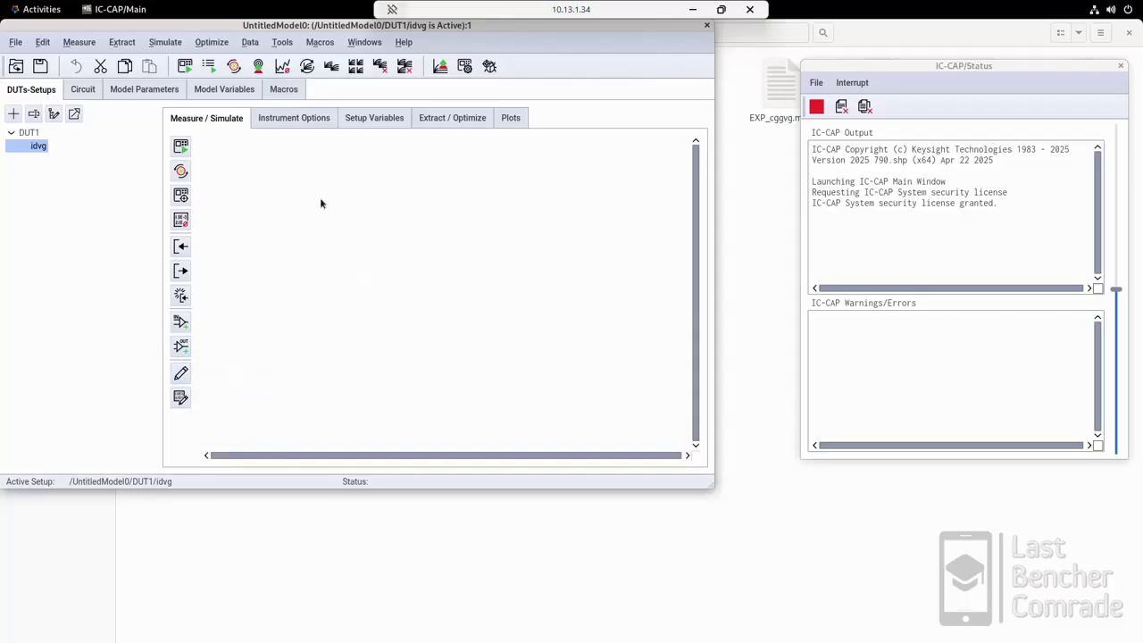
{"action": "right_click", "coordinate": [300, 182]}
{"action": "left_click", "coordinate": [253, 220]}
{"action": "left_click", "coordinate": [181, 321]}
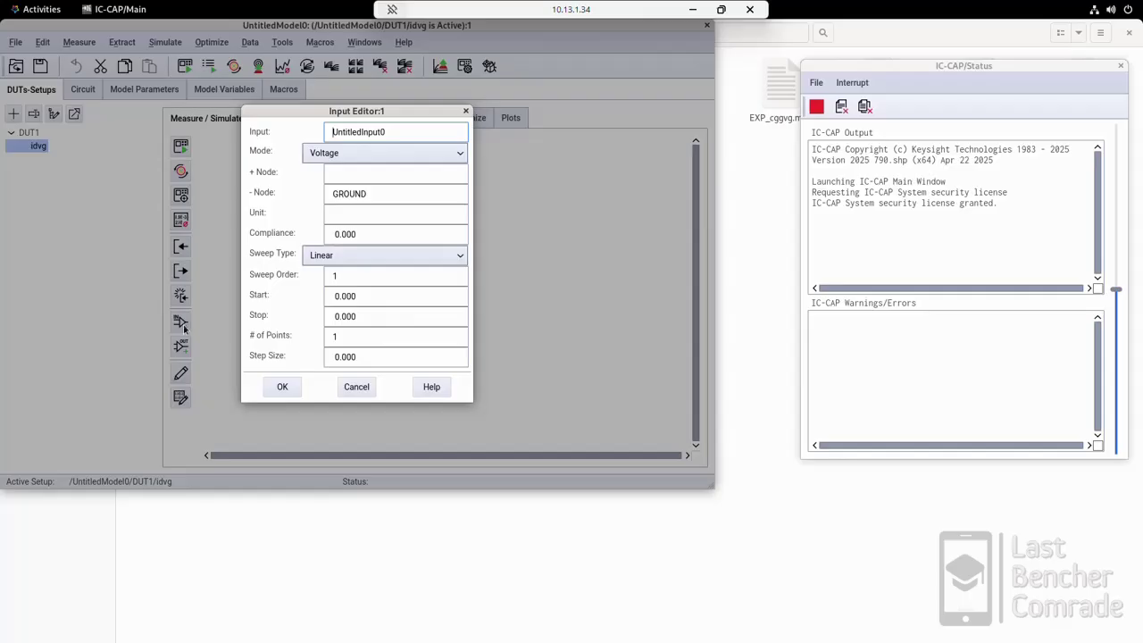
{"action": "double_click", "coordinate": [373, 131]}
{"action": "type", "text": "vfg"}
{"action": "left_click", "coordinate": [355, 154]}
{"action": "left_click", "coordinate": [357, 153]}
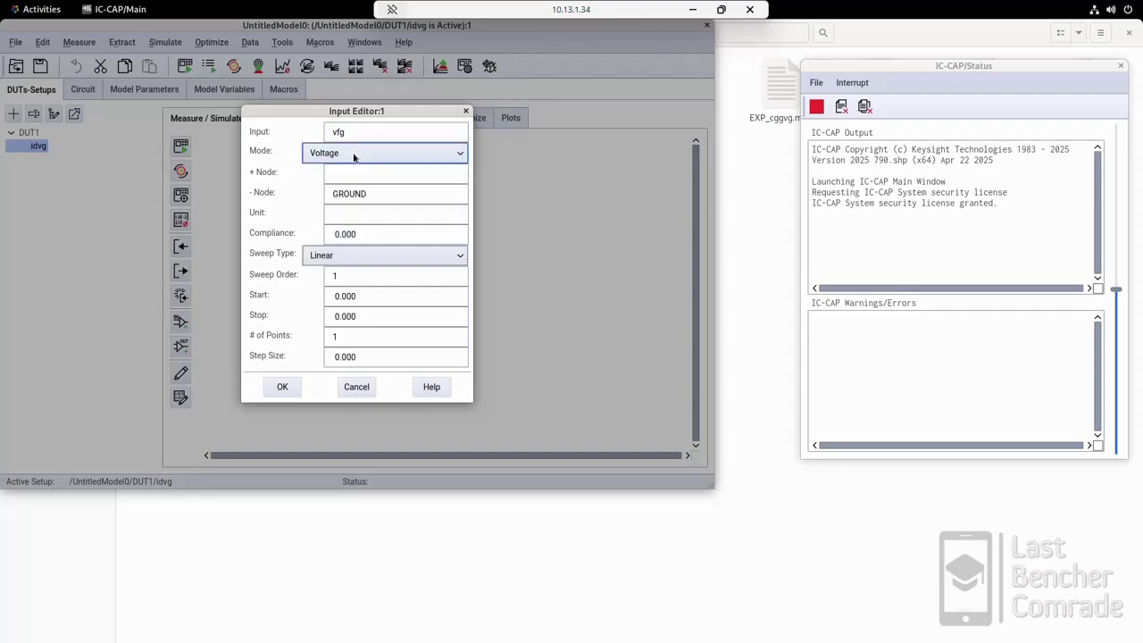
{"action": "left_click", "coordinate": [358, 175]}
{"action": "type", "text": "fg"}
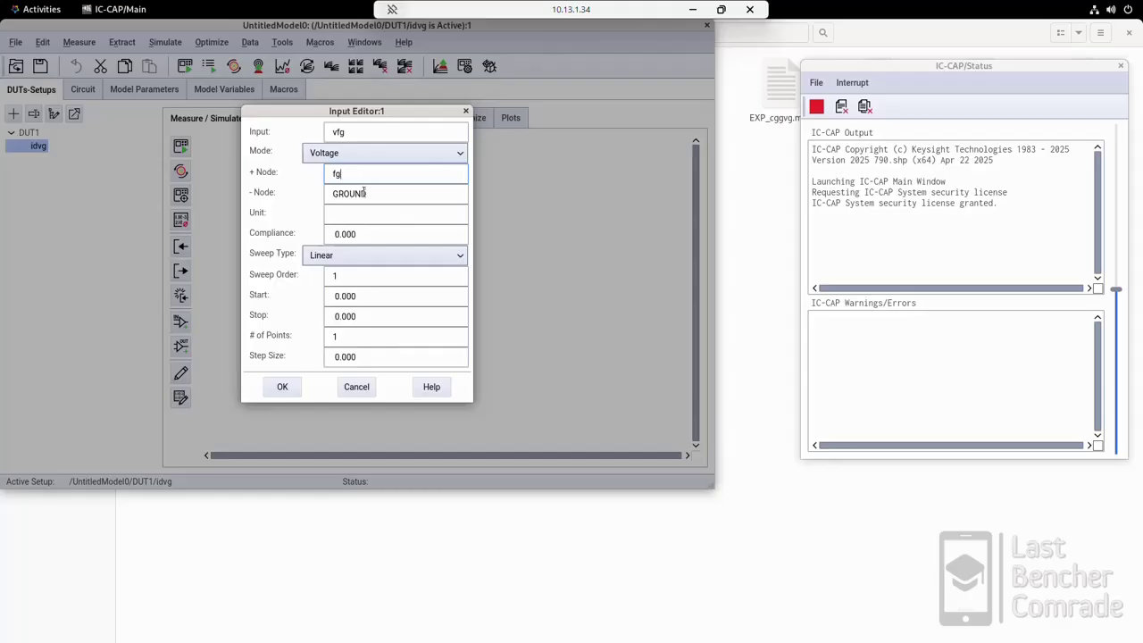
Keep GROUND as the - node of the vfg input and choose the Linear sweep type.
{"action": "left_click", "coordinate": [359, 193]}
{"action": "double_click", "coordinate": [359, 194]}
{"action": "left_click", "coordinate": [357, 215]}
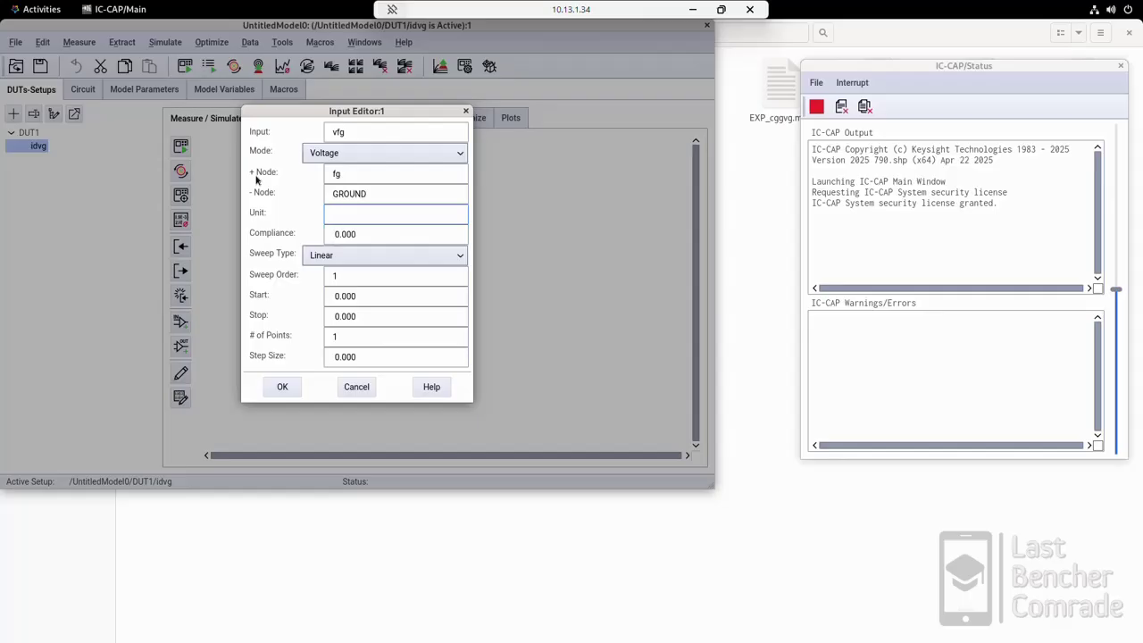
{"action": "left_click", "coordinate": [385, 255]}
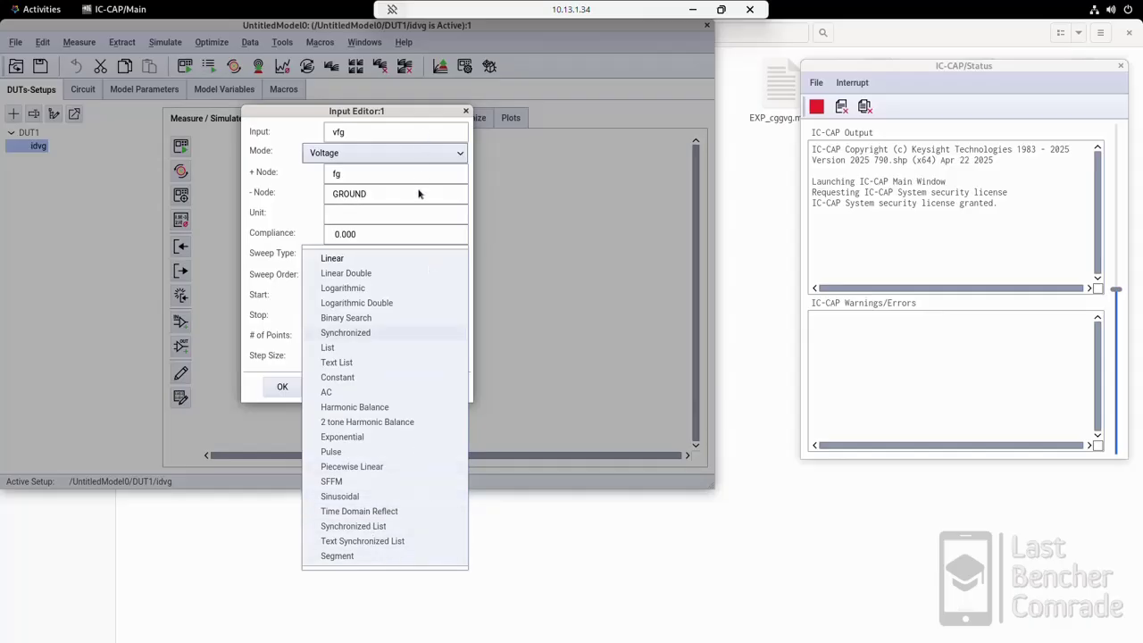
{"action": "left_click", "coordinate": [400, 211]}
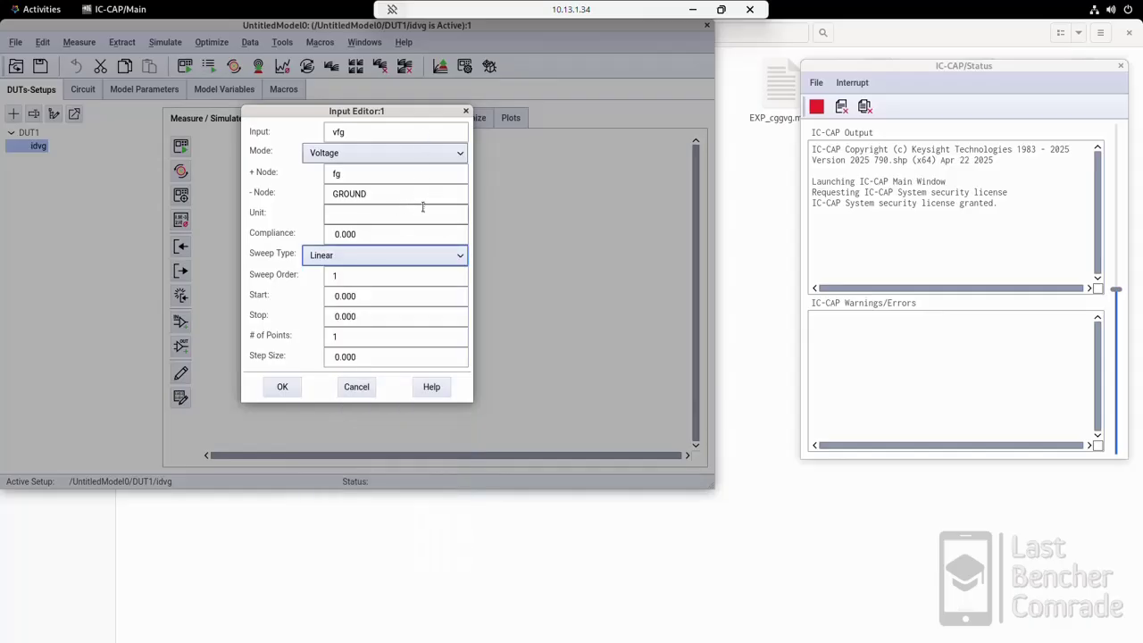
{"action": "left_click", "coordinate": [380, 256]}
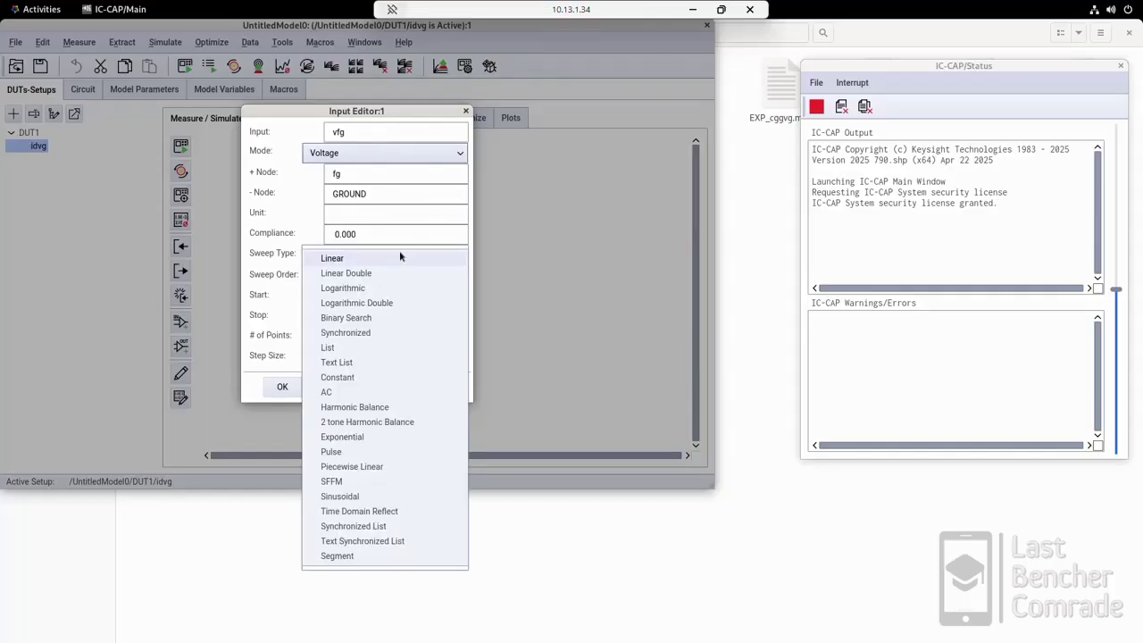
{"action": "left_click", "coordinate": [375, 258]}
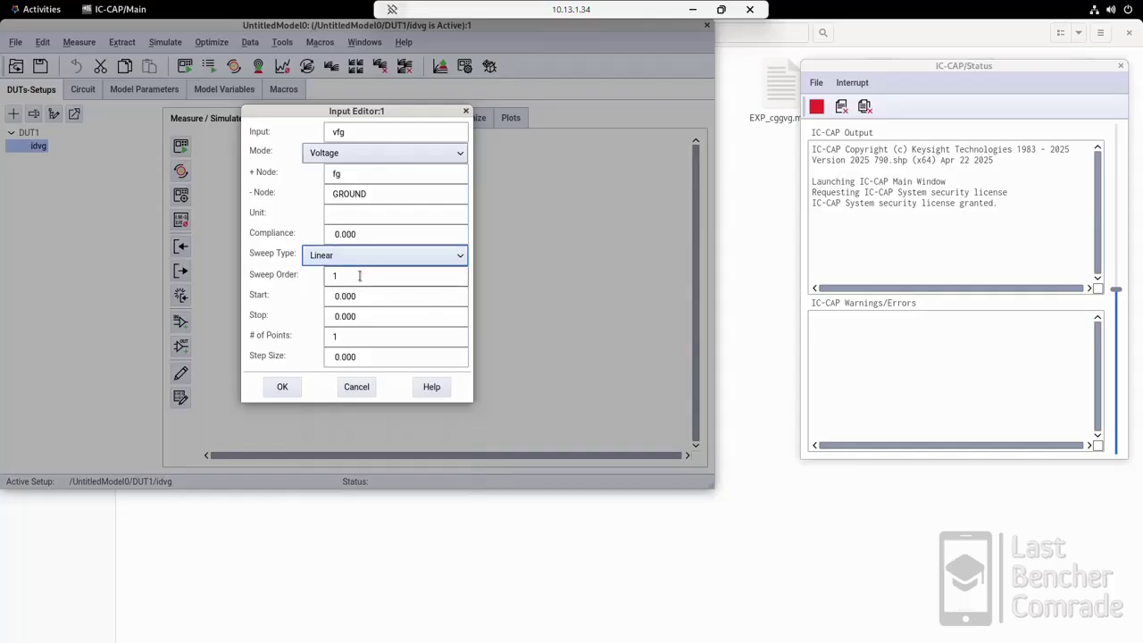
Set the vfg sweep to order 1, from 0 to 1 with 101 points, and create the input.
{"action": "left_click", "coordinate": [359, 276]}
{"action": "left_click", "coordinate": [358, 297]}
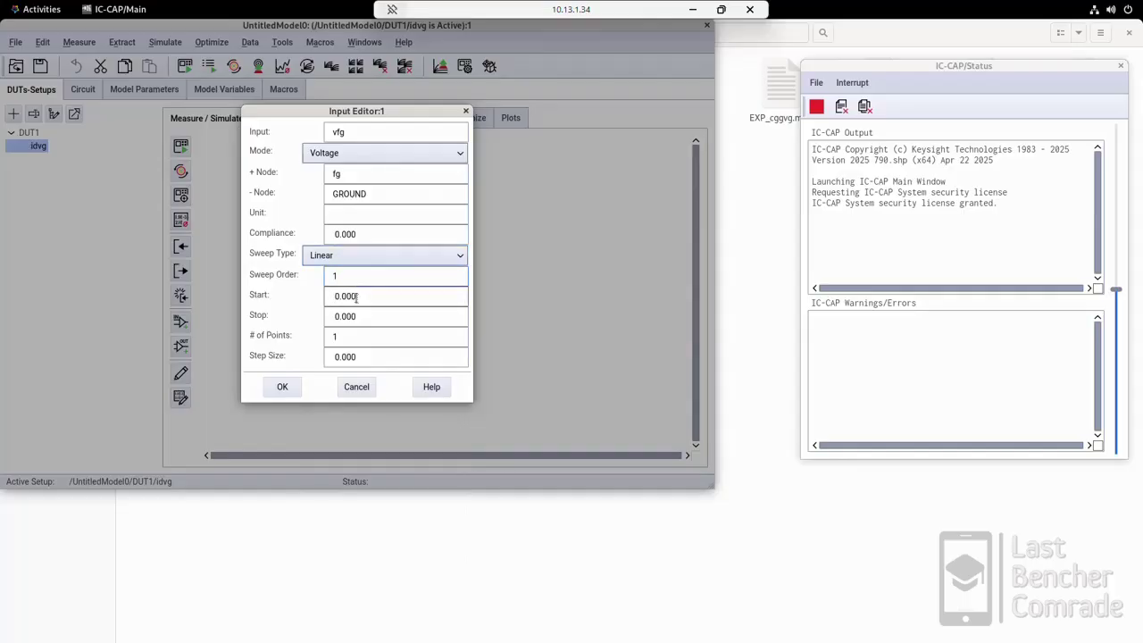
{"action": "left_click", "coordinate": [341, 317]}
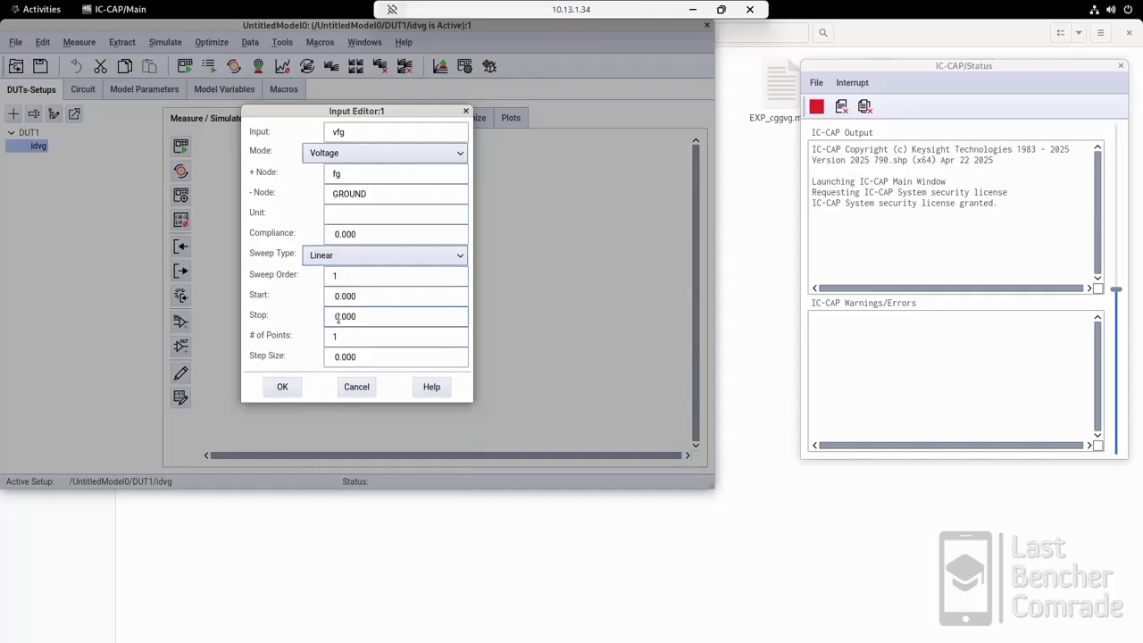
{"action": "type", "text": "1"}
{"action": "left_click", "coordinate": [353, 336]}
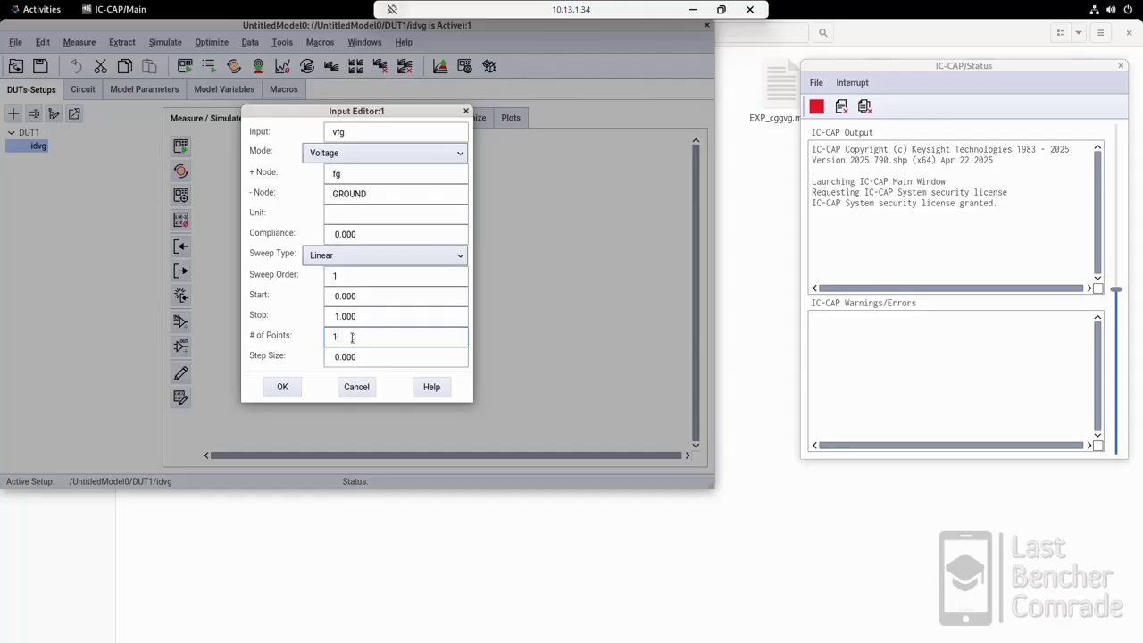
{"action": "left_click", "coordinate": [355, 352]}
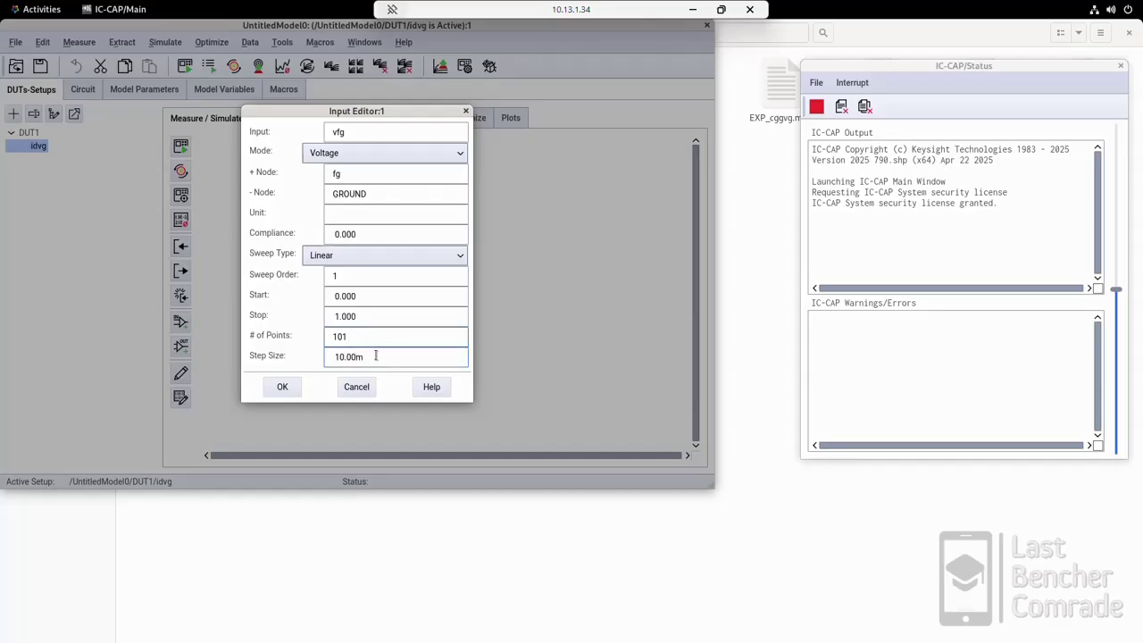
{"action": "left_click", "coordinate": [282, 389]}
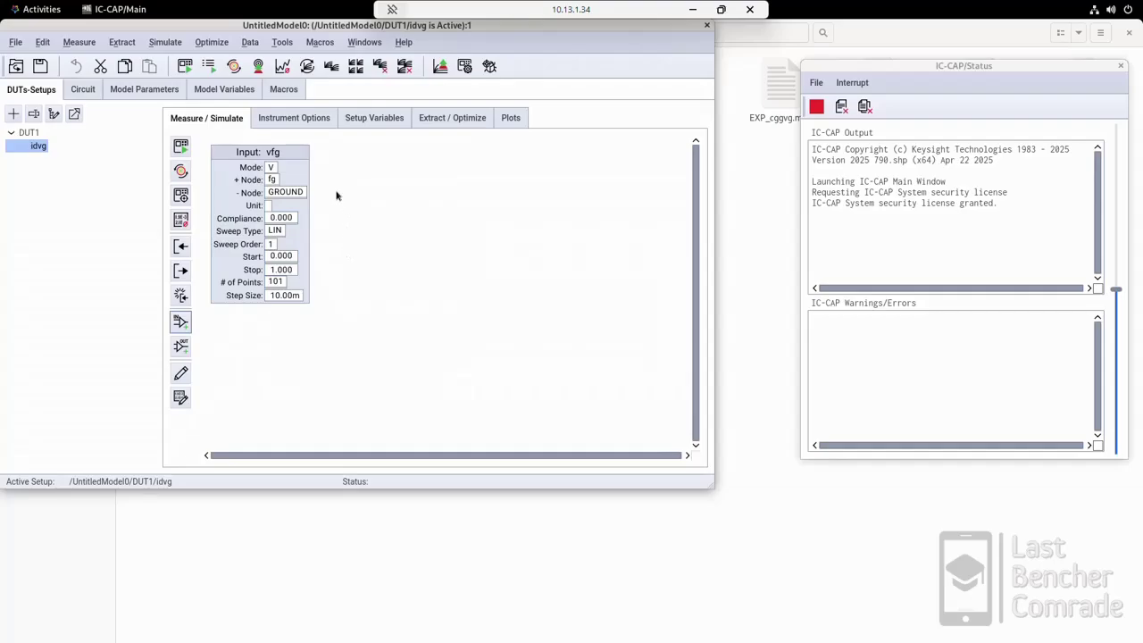
Check the terminal node names in DUT1's test circuit and return to the idvg setup.
{"action": "left_click", "coordinate": [299, 155]}
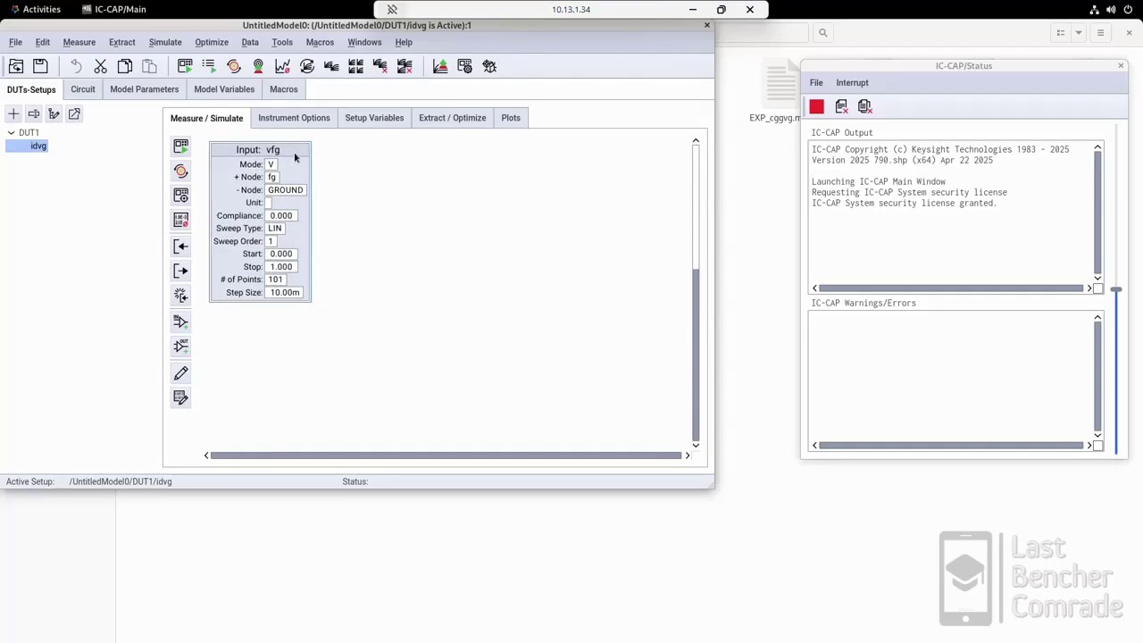
{"action": "left_click", "coordinate": [29, 133]}
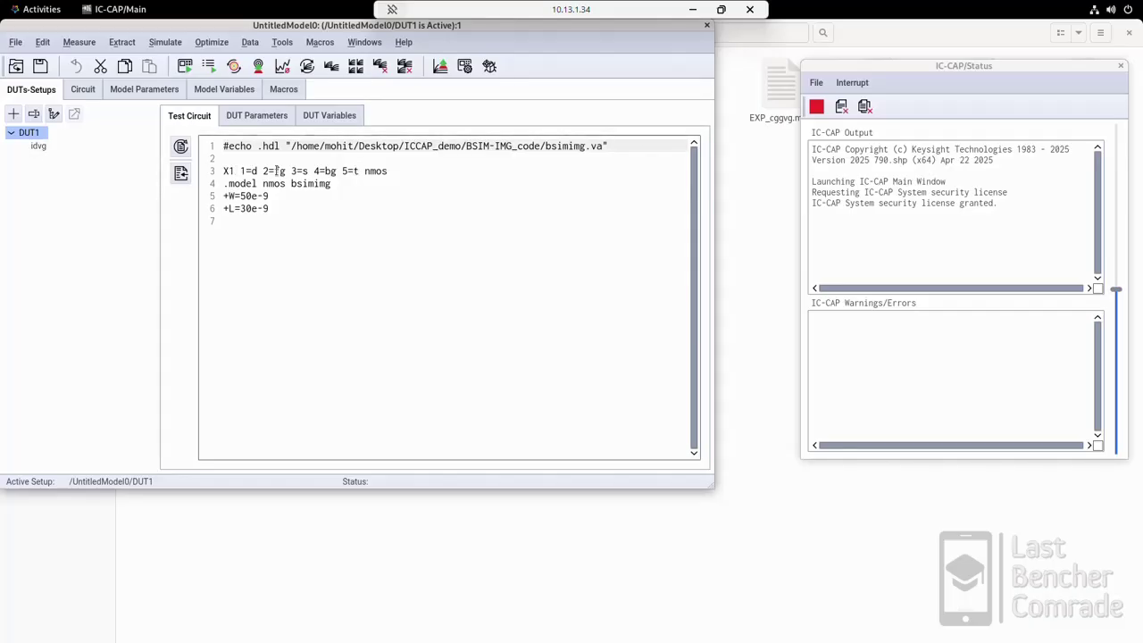
{"action": "left_click", "coordinate": [47, 147]}
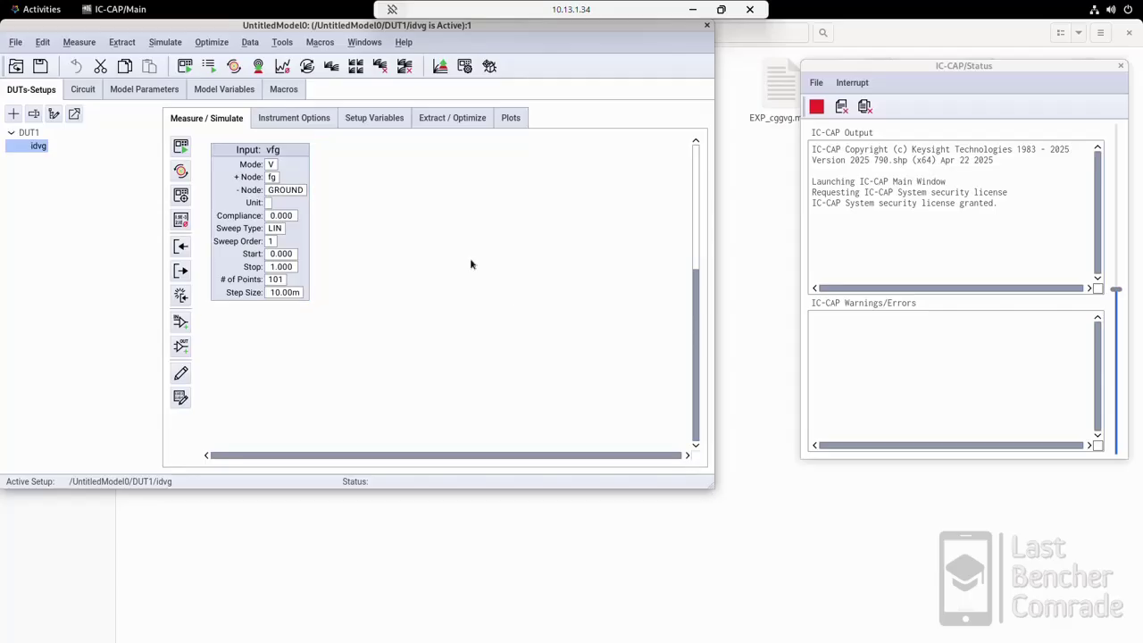
{"action": "right_click", "coordinate": [362, 214]}
{"action": "left_click", "coordinate": [358, 198]}
{"action": "left_click", "coordinate": [180, 321]}
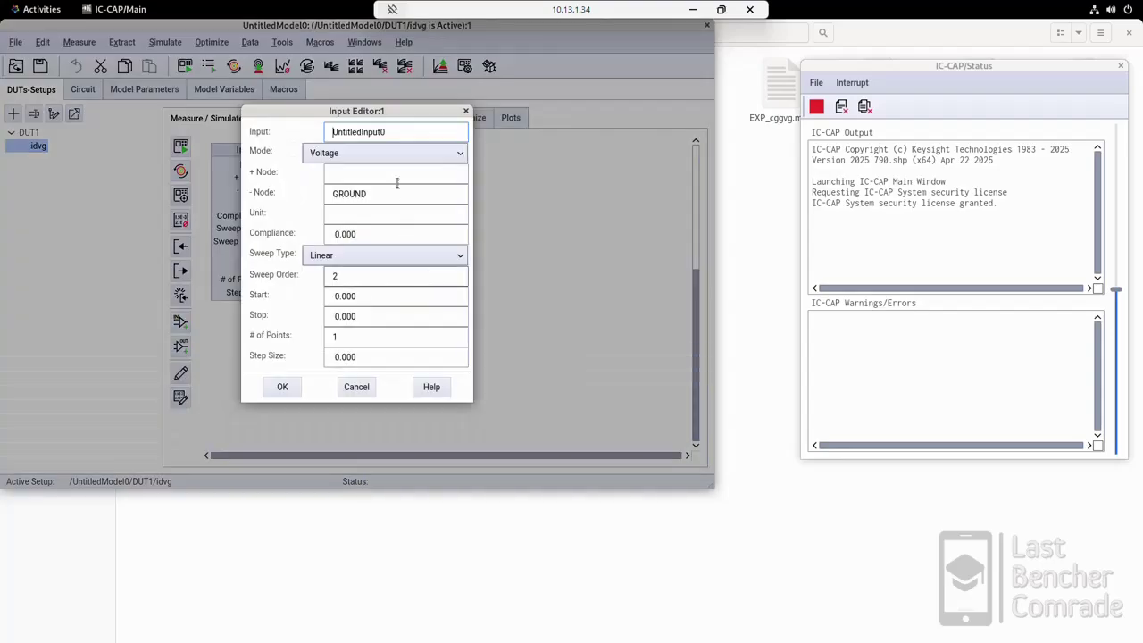
{"action": "left_click", "coordinate": [465, 111]}
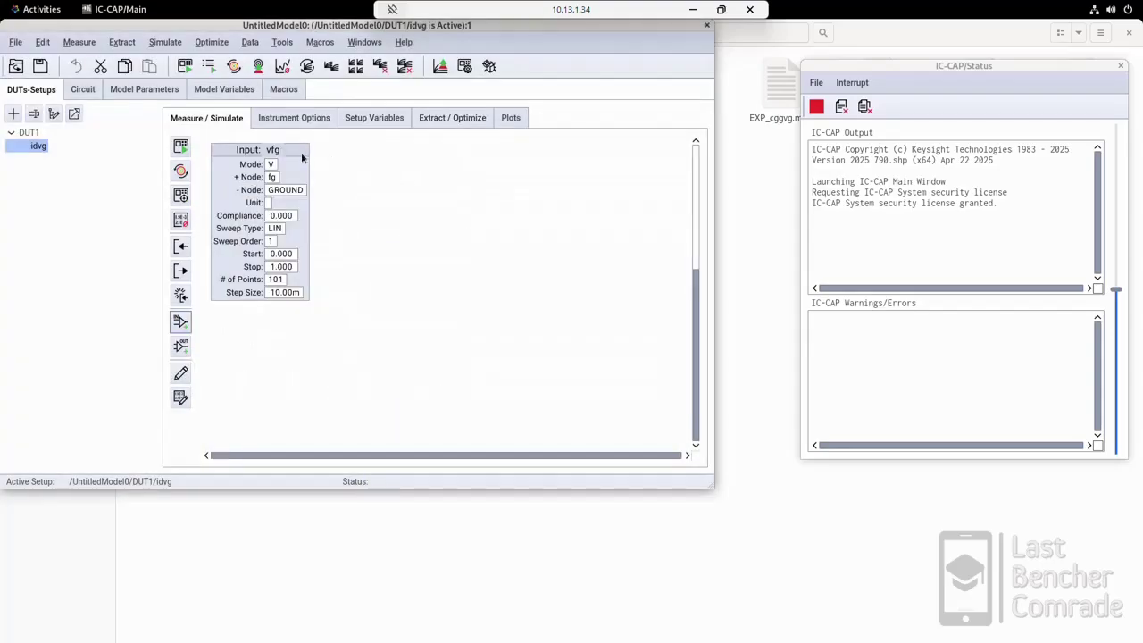
Duplicate the vfg input and place the copy beside the original.
{"action": "right_click", "coordinate": [302, 158]}
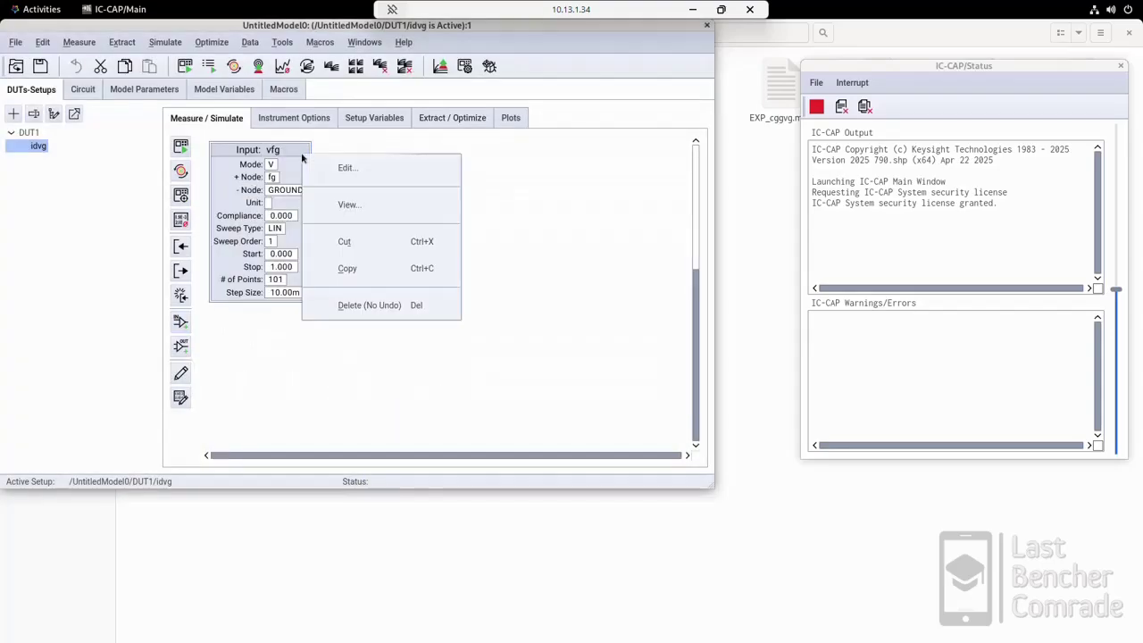
{"action": "left_click", "coordinate": [348, 267]}
{"action": "right_click", "coordinate": [412, 226]}
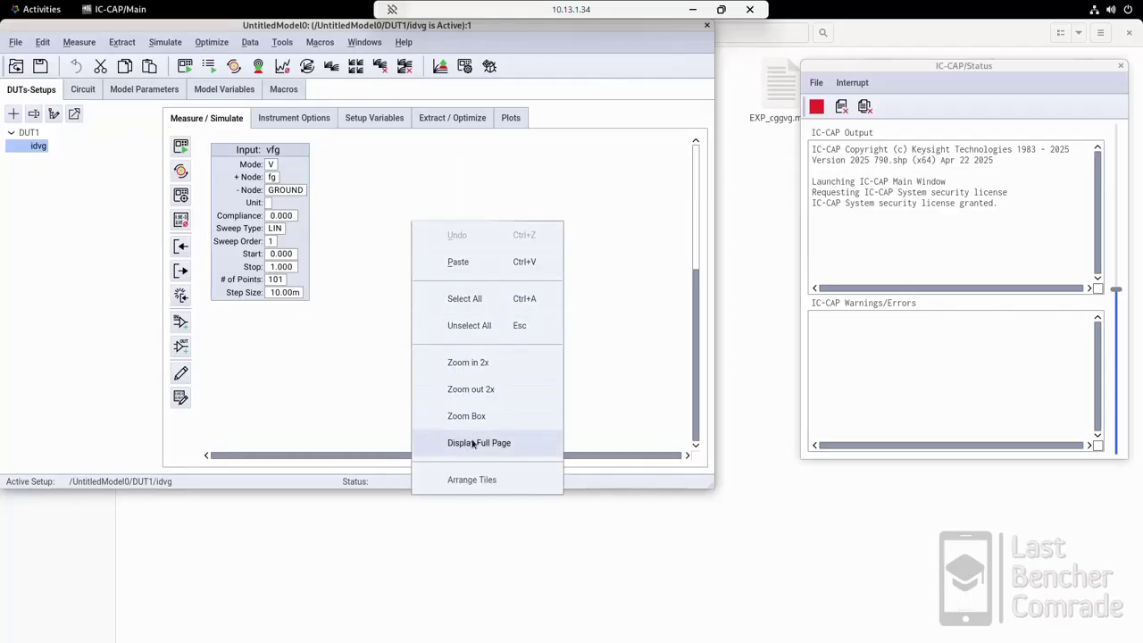
{"action": "left_click", "coordinate": [504, 261]}
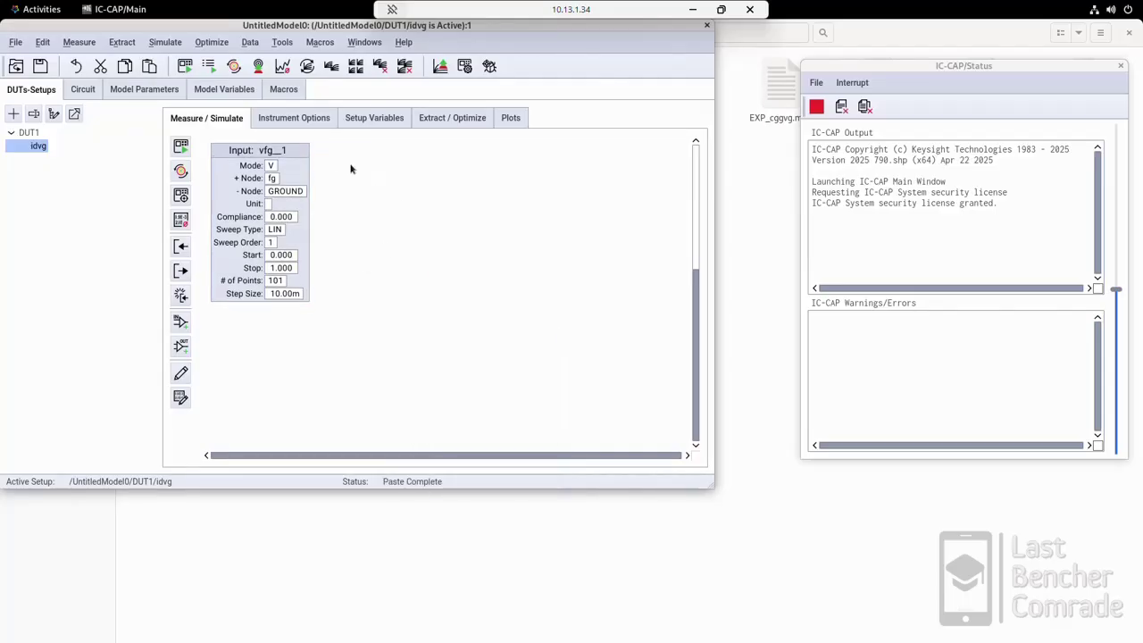
{"action": "left_click", "coordinate": [294, 153]}
{"action": "mouse_move", "coordinate": [389, 164]}
{"action": "left_mouse_down"}
{"action": "mouse_move", "coordinate": [408, 154]}
{"action": "mouse_move", "coordinate": [378, 151]}
{"action": "left_mouse_up"}
Rename the copied input vd and set its + node to d.
{"action": "left_click", "coordinate": [402, 150]}
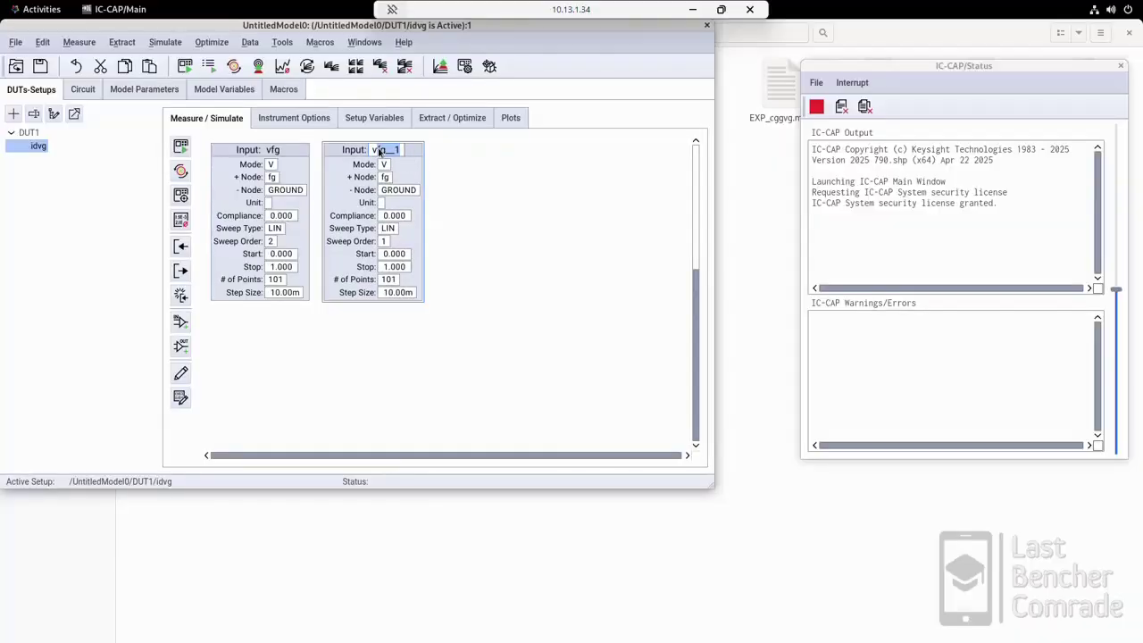
{"action": "type", "text": "d"}
{"action": "key", "text": "Return"}
{"action": "left_click", "coordinate": [386, 178]}
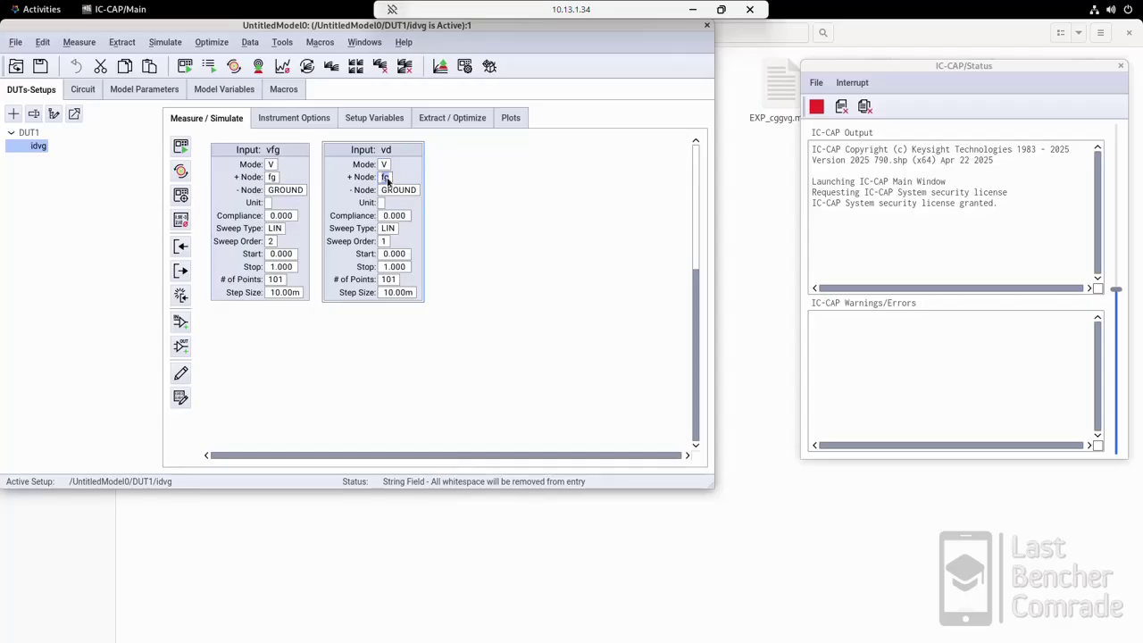
{"action": "type", "text": "d"}
{"action": "key", "text": "Return"}
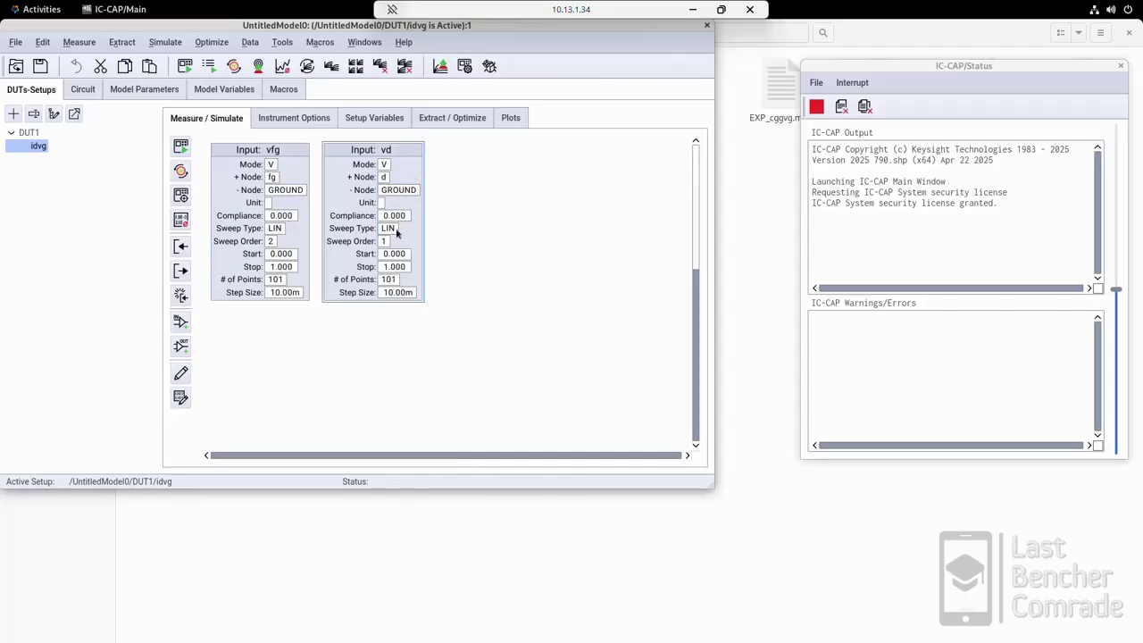
Change the vd input's sweep type to List, with sweep order 2 and 3 values.
{"action": "double_click", "coordinate": [411, 155]}
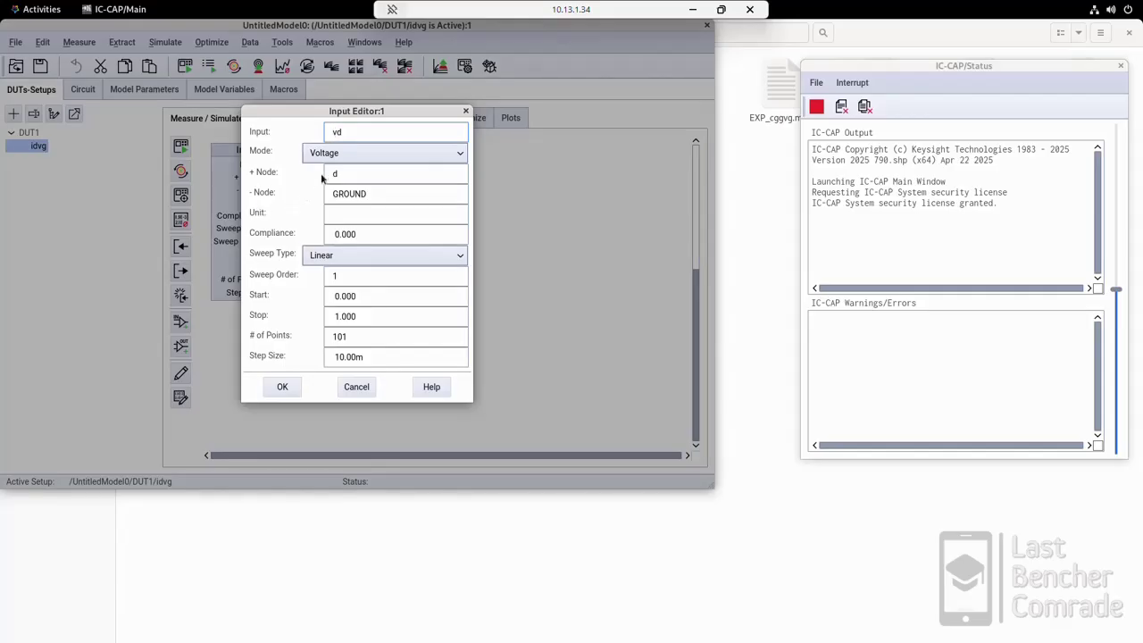
{"action": "left_click", "coordinate": [382, 260]}
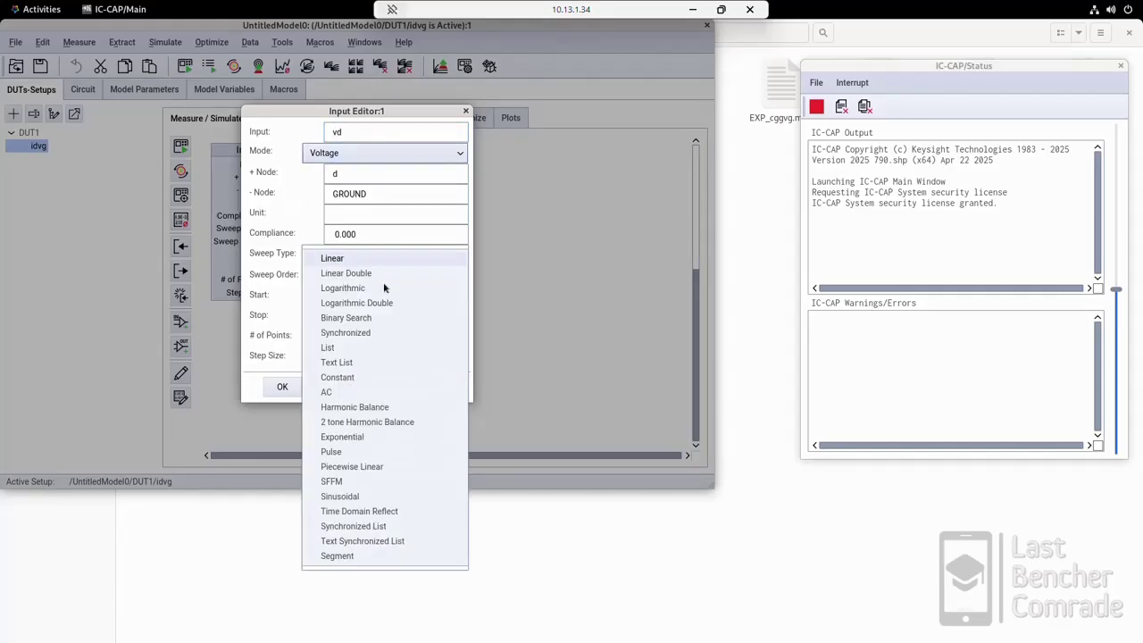
{"action": "left_click", "coordinate": [350, 378]}
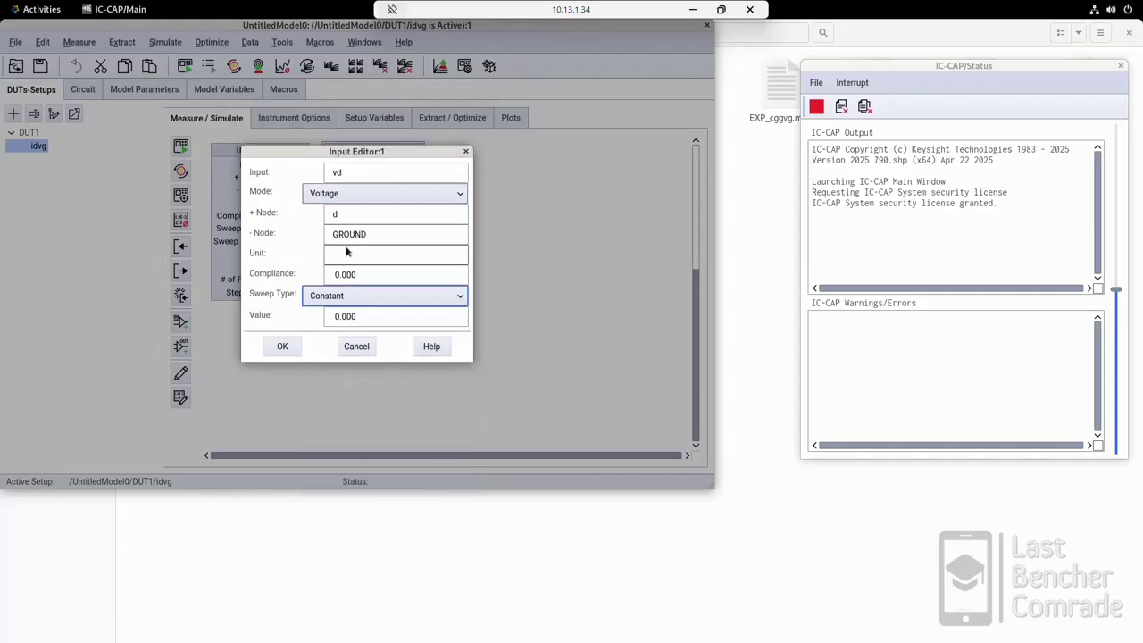
{"action": "double_click", "coordinate": [335, 315]}
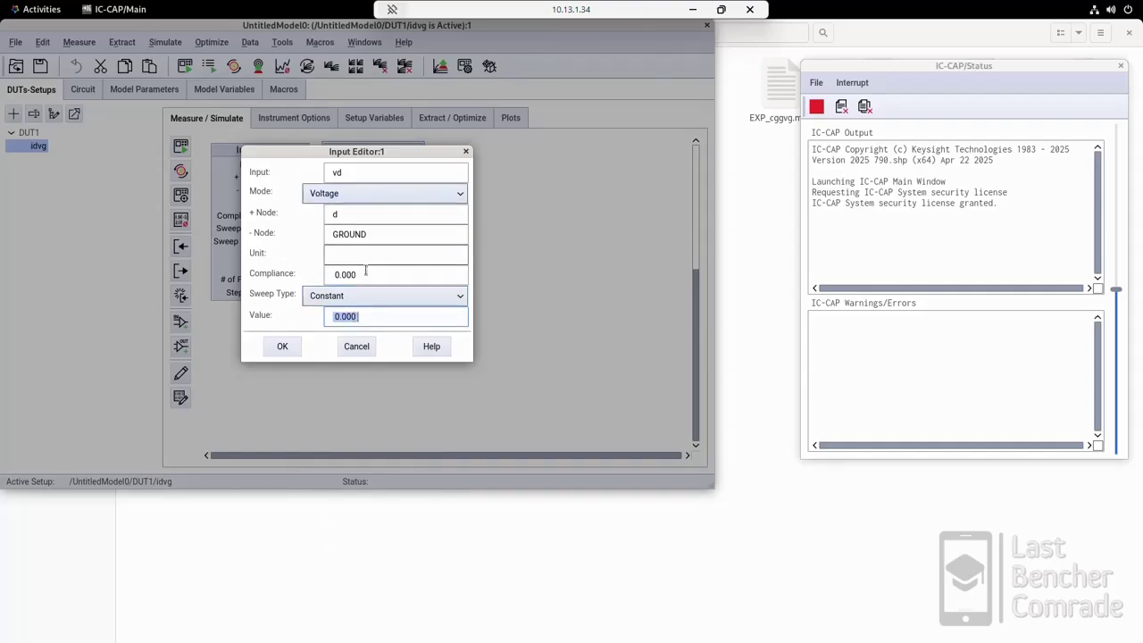
{"action": "left_click", "coordinate": [362, 301]}
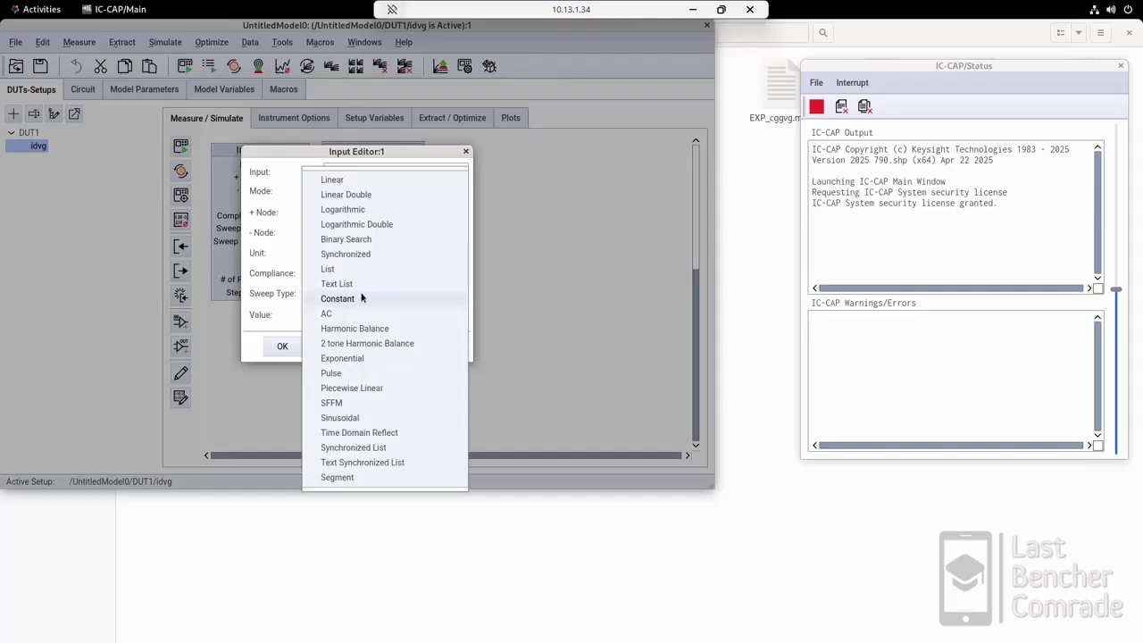
{"action": "left_click", "coordinate": [350, 268]}
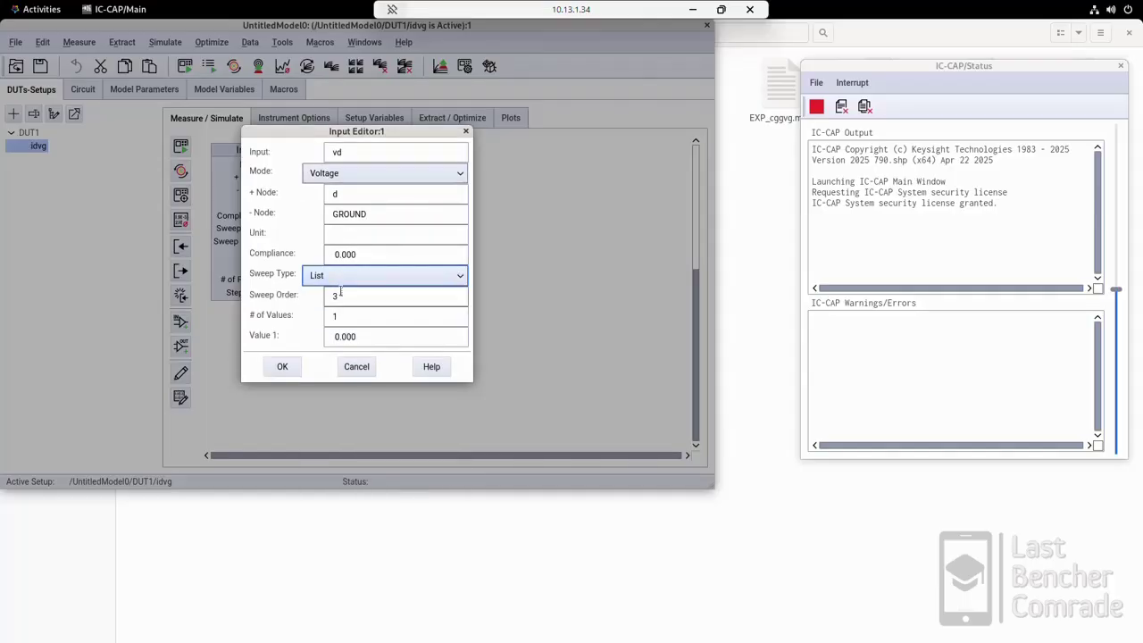
{"action": "double_click", "coordinate": [343, 296]}
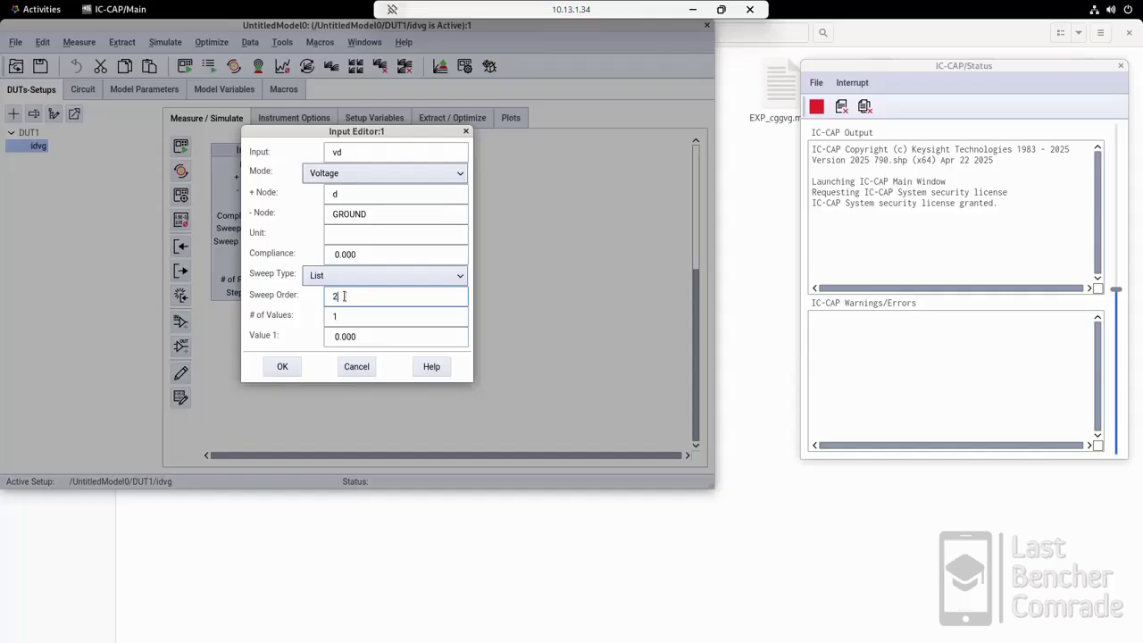
{"action": "left_click", "coordinate": [349, 314]}
{"action": "key", "text": "BackSpace"}
{"action": "type", "text": "3"}
{"action": "key", "text": "Tab"}
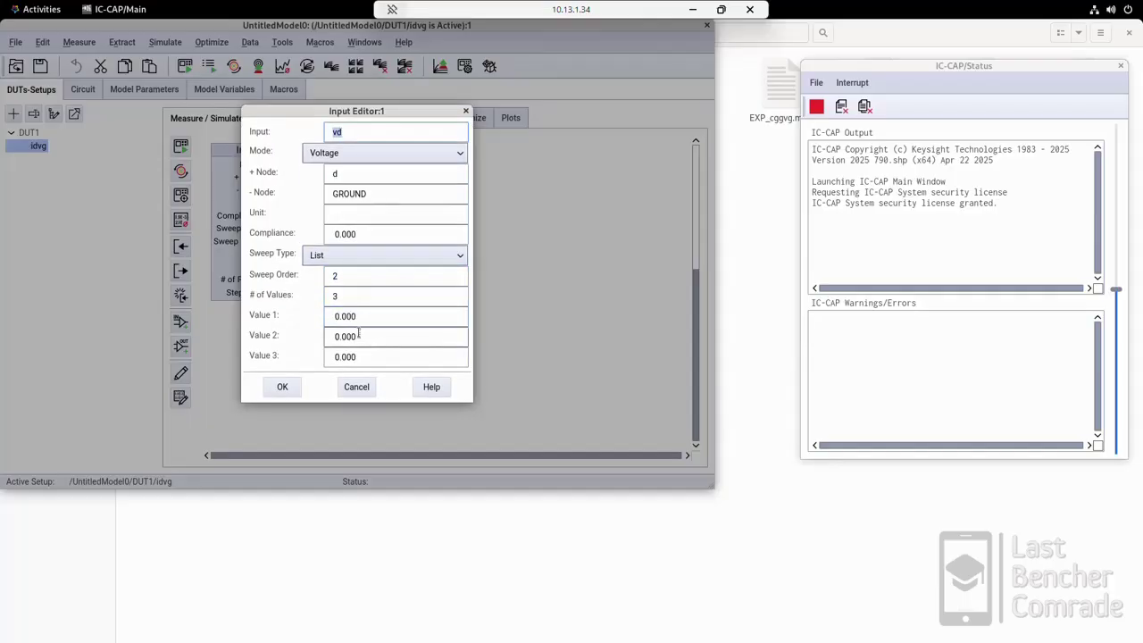
Set the vd list's second value to 0.4 and third value to 1, and apply the changes.
{"action": "left_click", "coordinate": [345, 317]}
{"action": "left_click", "coordinate": [346, 337]}
{"action": "left_click_drag", "start_coordinate": [343, 335], "coordinate": [360, 336]}
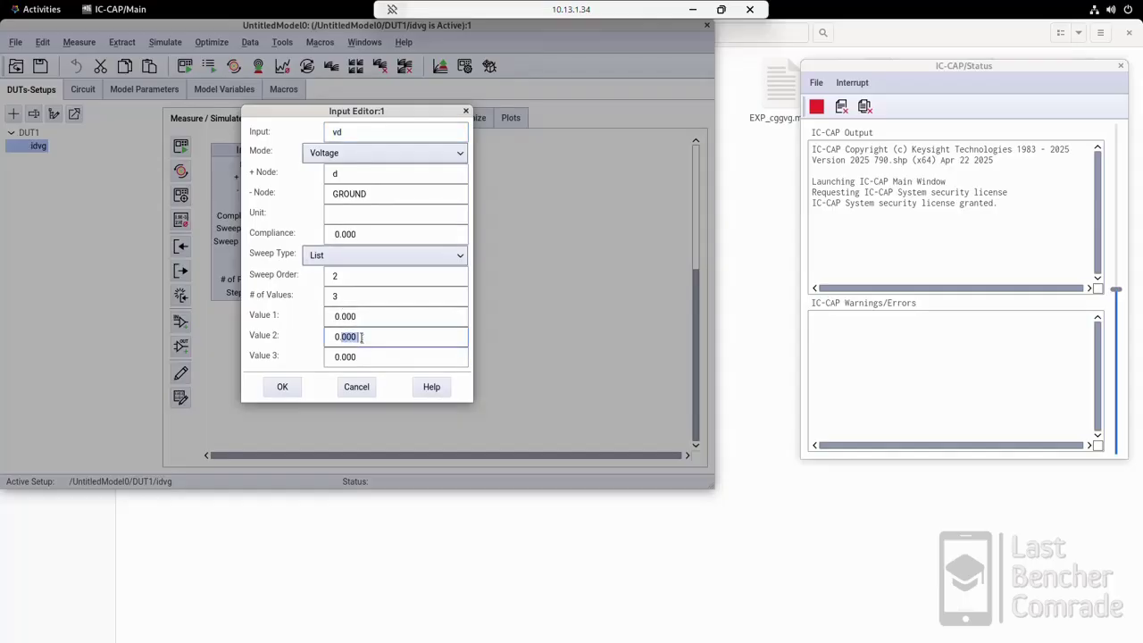
{"action": "type", "text": "4"}
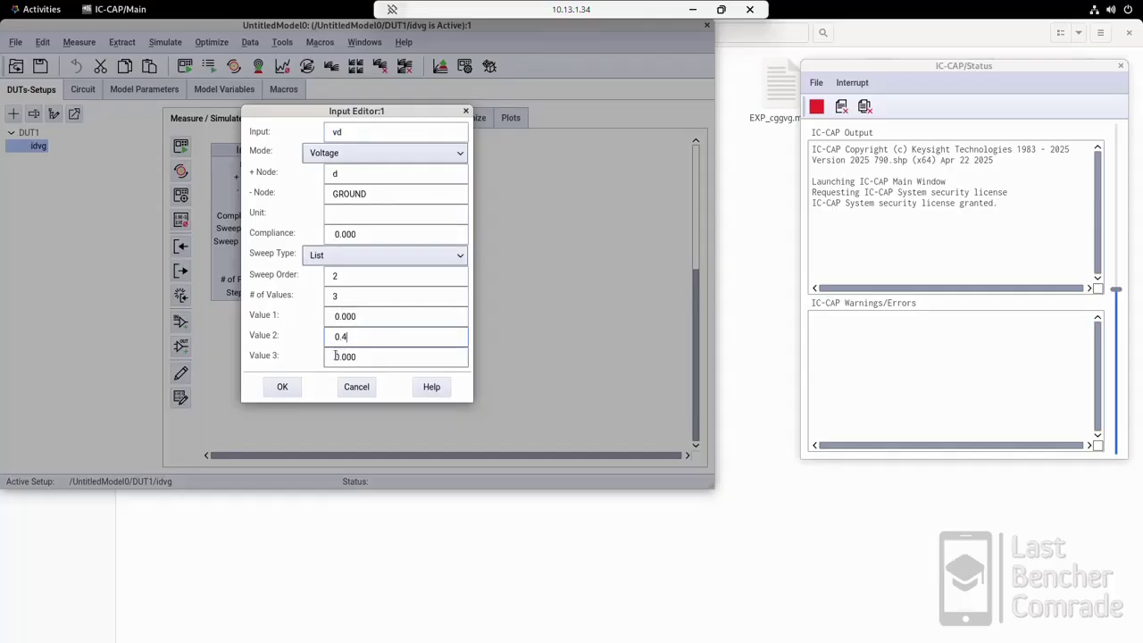
{"action": "left_click_drag", "start_coordinate": [336, 356], "coordinate": [358, 356]}
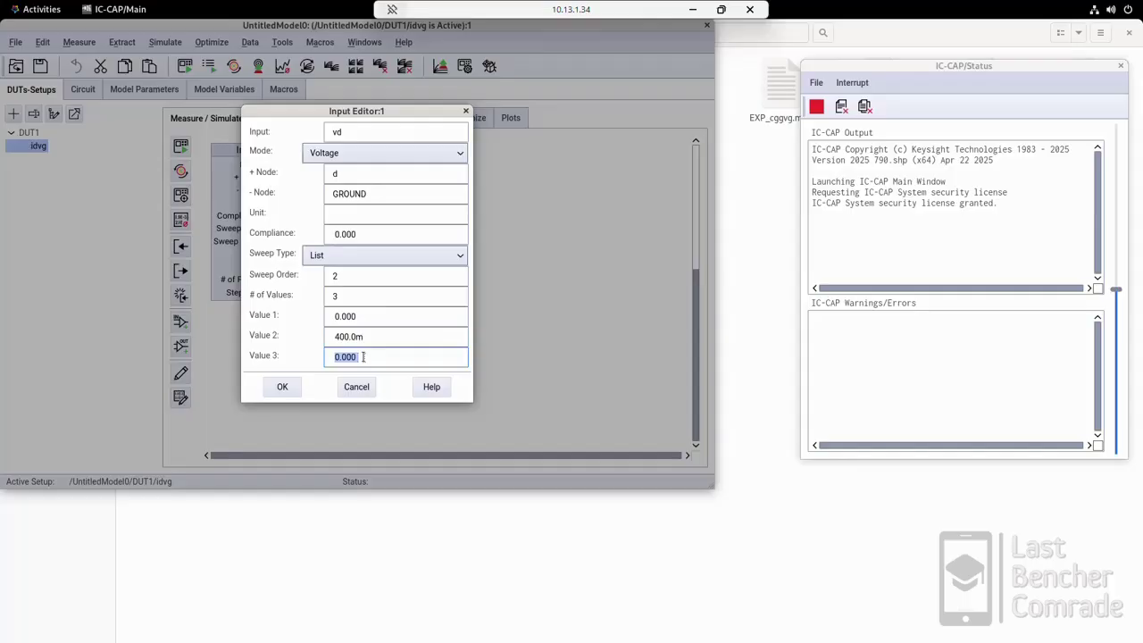
{"action": "type", "text": "1"}
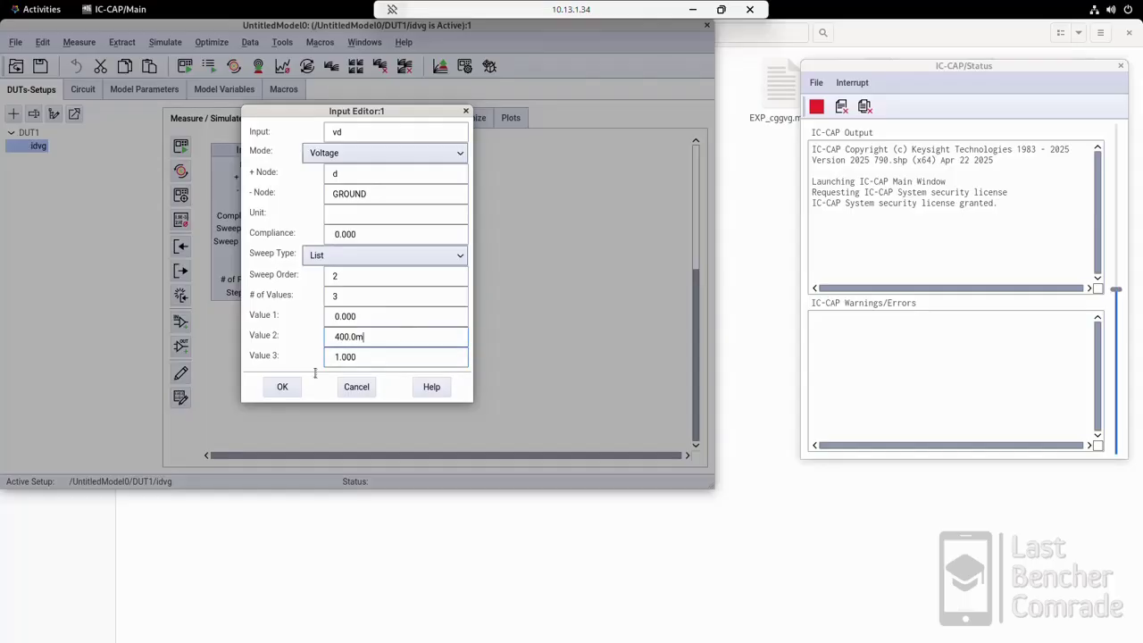
{"action": "left_click", "coordinate": [291, 387]}
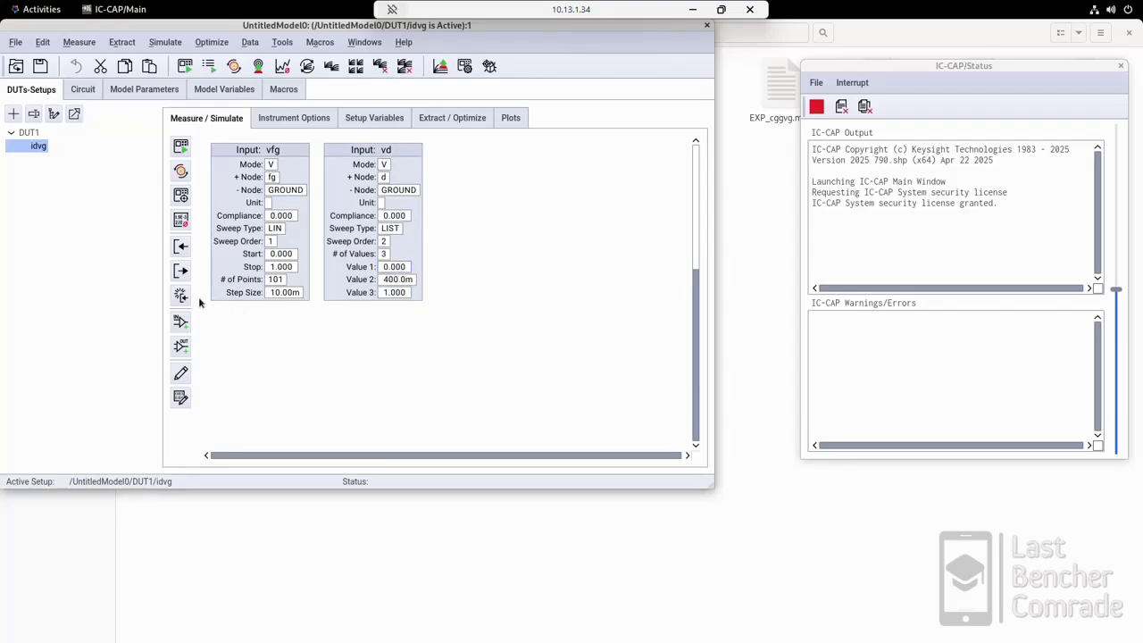
Create a voltage input named vs with + node s and a Constant sweep type at value 0.
{"action": "left_click", "coordinate": [180, 321]}
{"action": "double_click", "coordinate": [366, 133]}
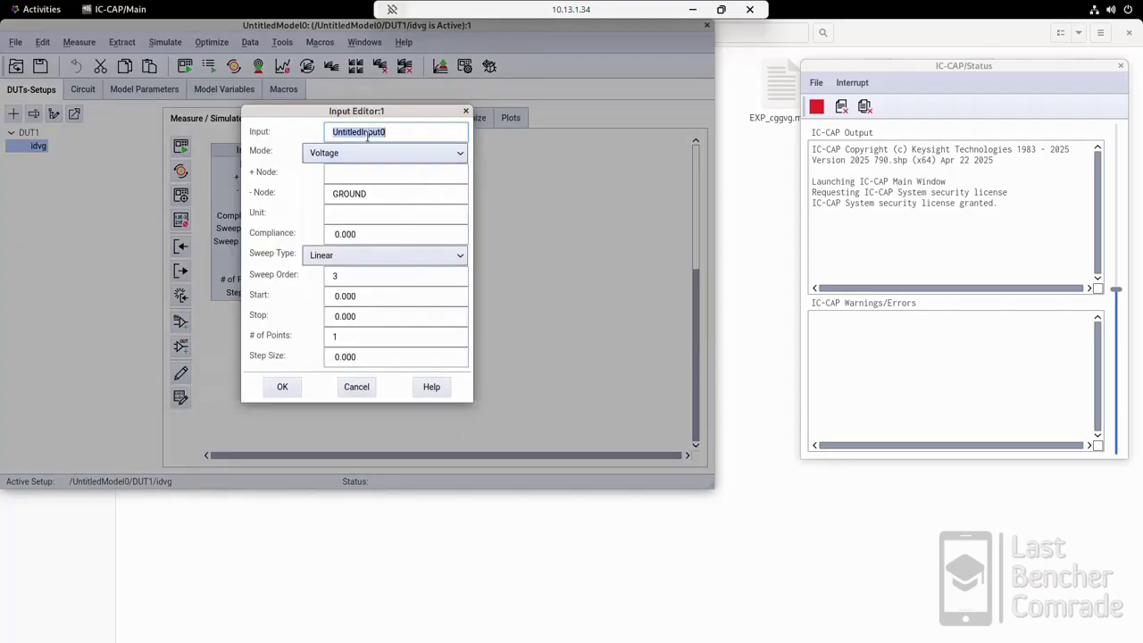
{"action": "type", "text": "vs"}
{"action": "left_click", "coordinate": [378, 170]}
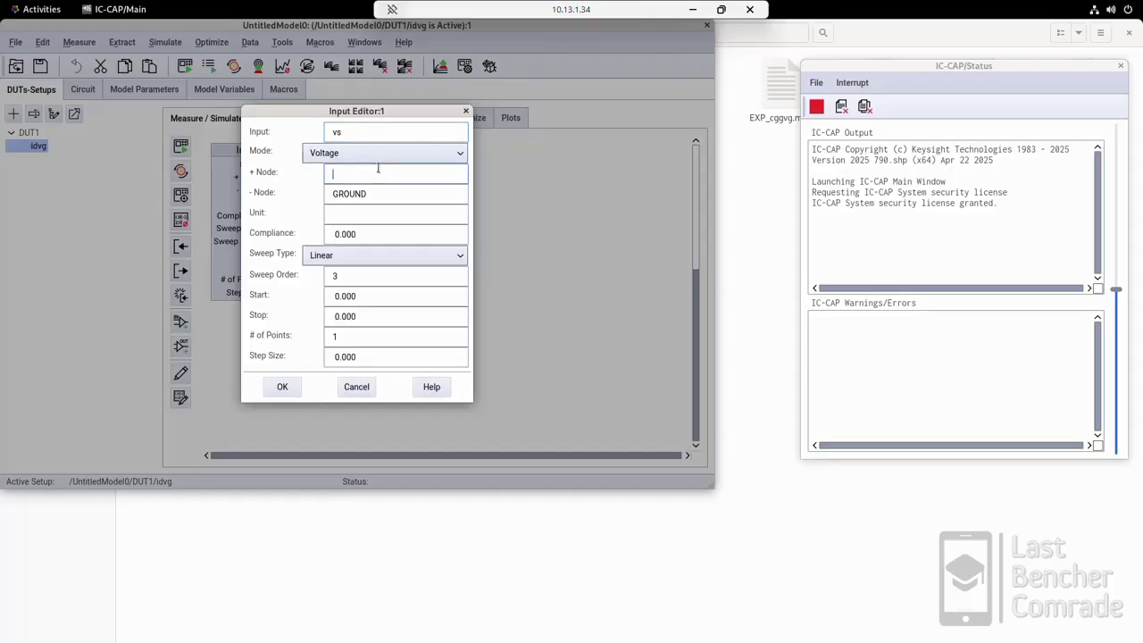
{"action": "left_click", "coordinate": [355, 258]}
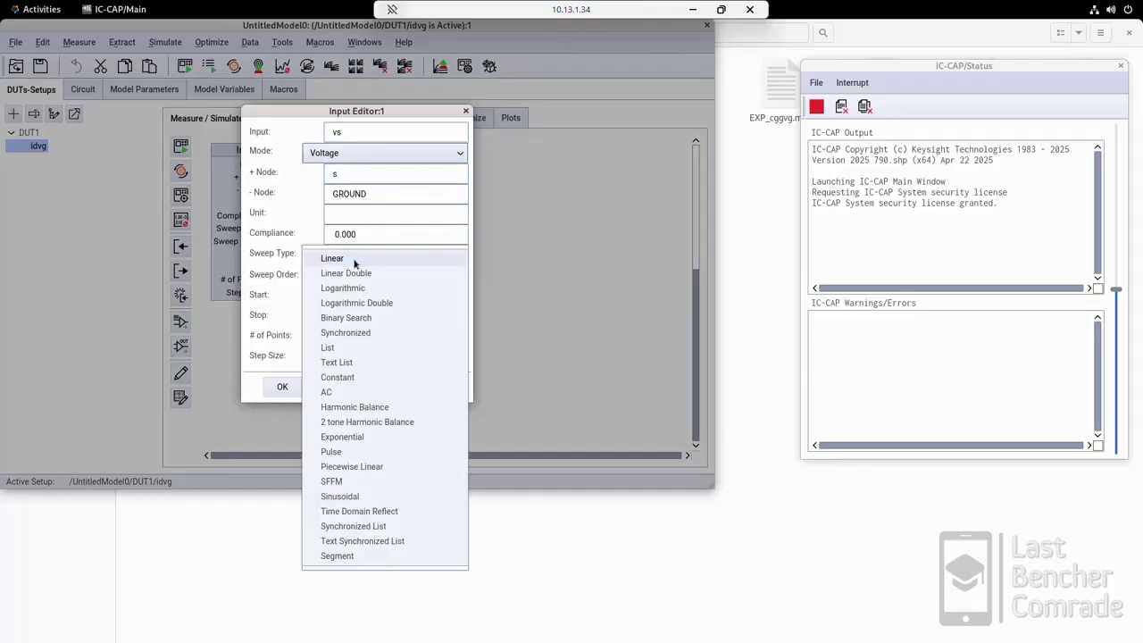
{"action": "left_click", "coordinate": [337, 376]}
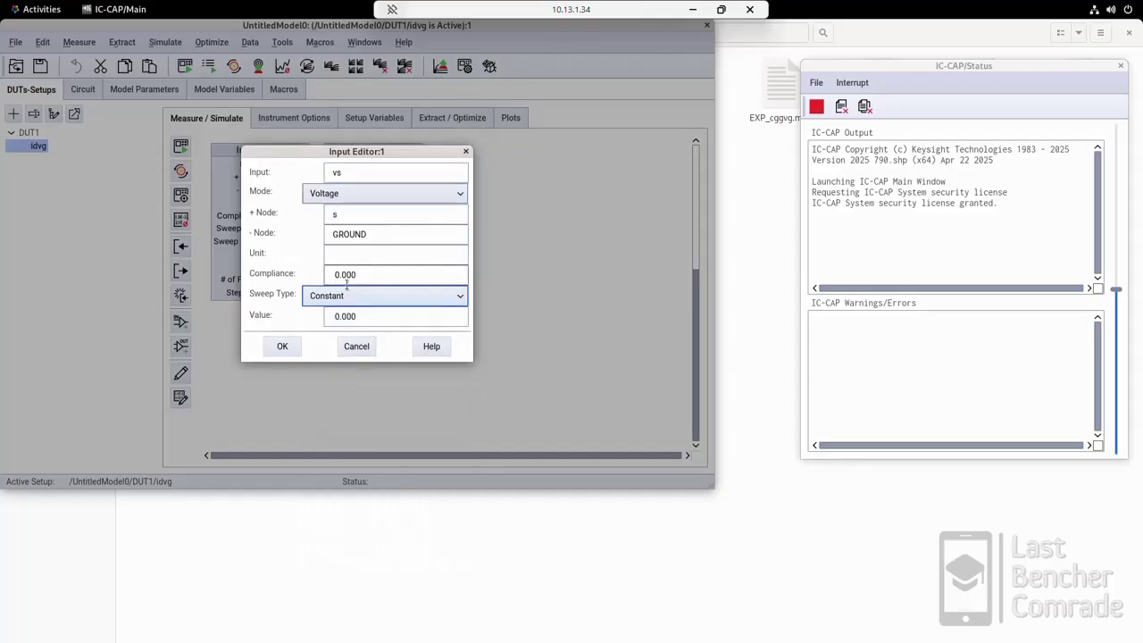
{"action": "left_click", "coordinate": [282, 346]}
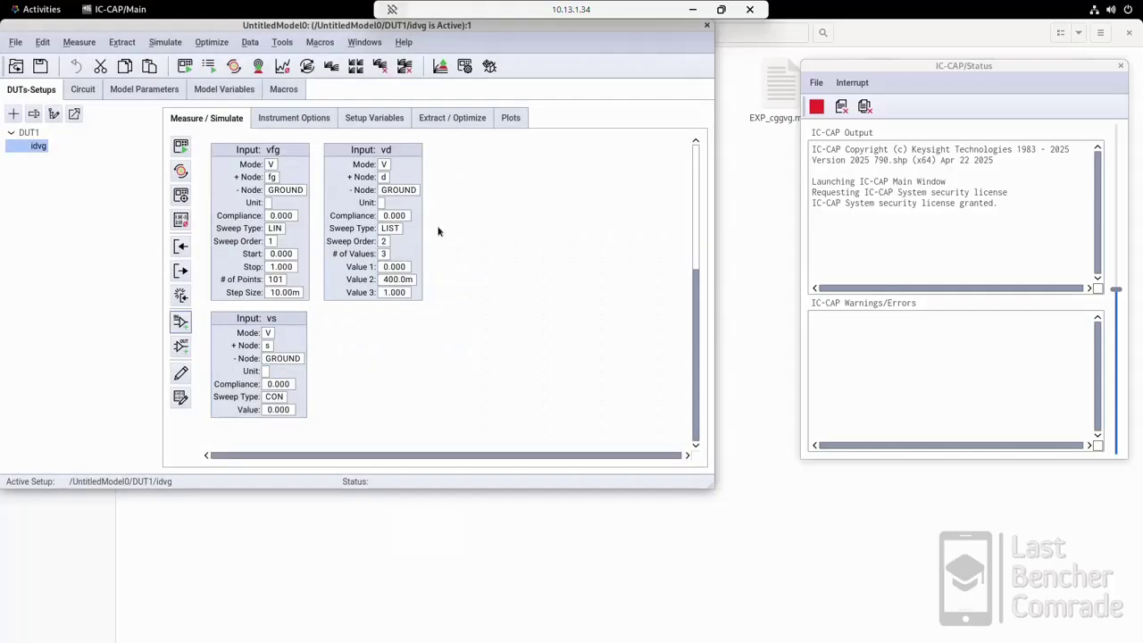
Place the vs input tile beside the vd input.
{"action": "left_click_drag", "start_coordinate": [288, 327], "coordinate": [508, 161]}
{"action": "right_click", "coordinate": [277, 361]}
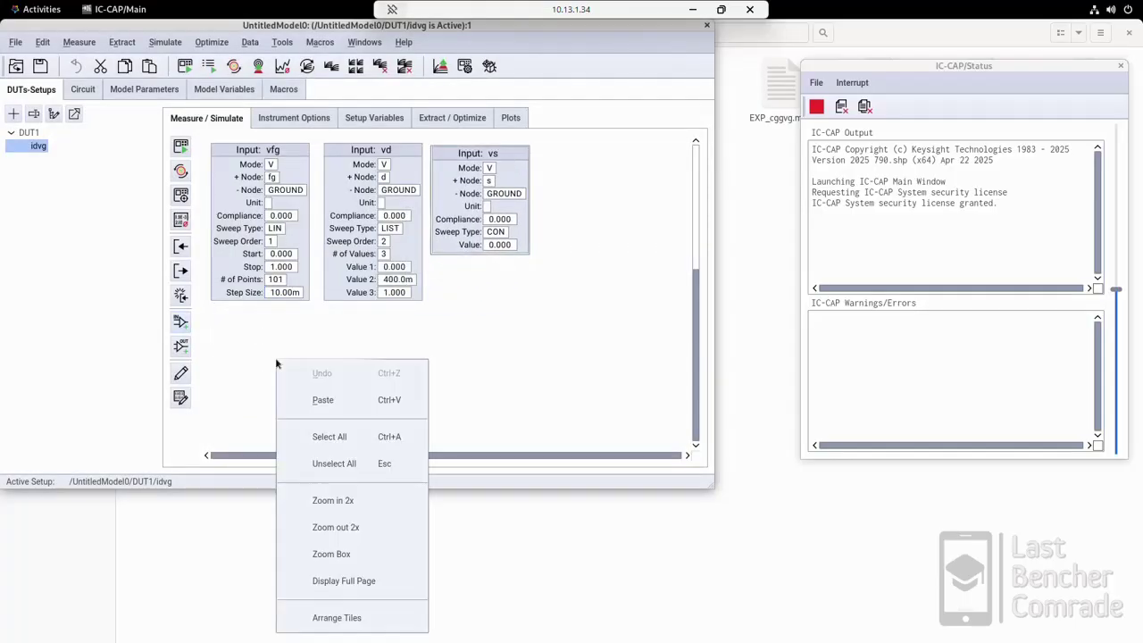
{"action": "left_click", "coordinate": [207, 354]}
Create a voltage input named vbg with + node bg and a Constant sweep type at value 0.
{"action": "left_click", "coordinate": [180, 321]}
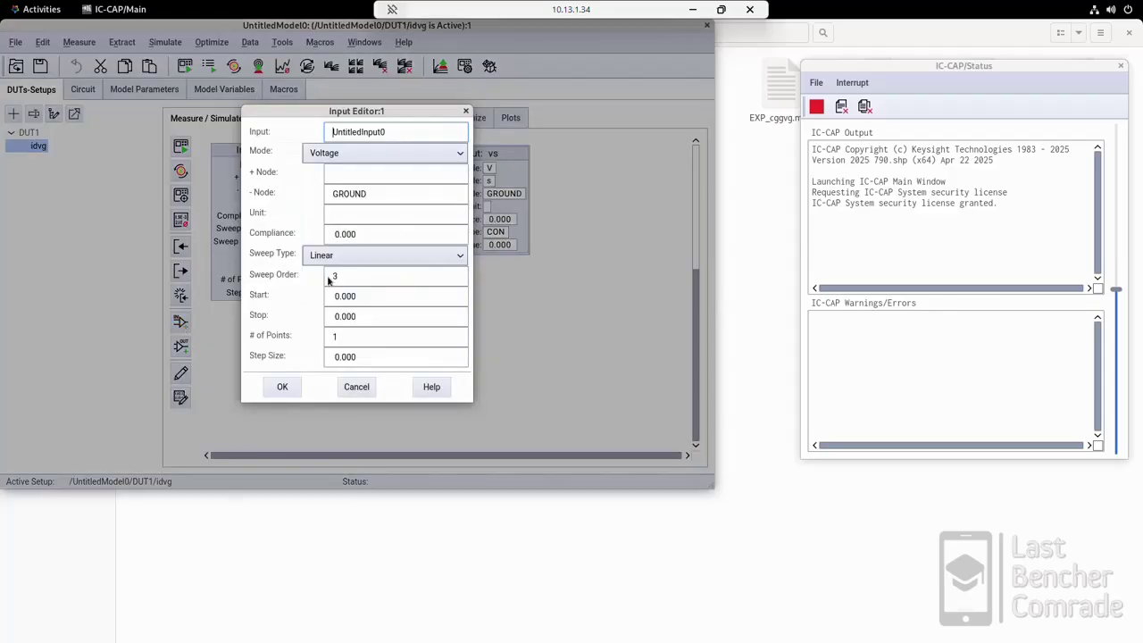
{"action": "double_click", "coordinate": [363, 133]}
{"action": "type", "text": "vbg"}
{"action": "left_click", "coordinate": [351, 174]}
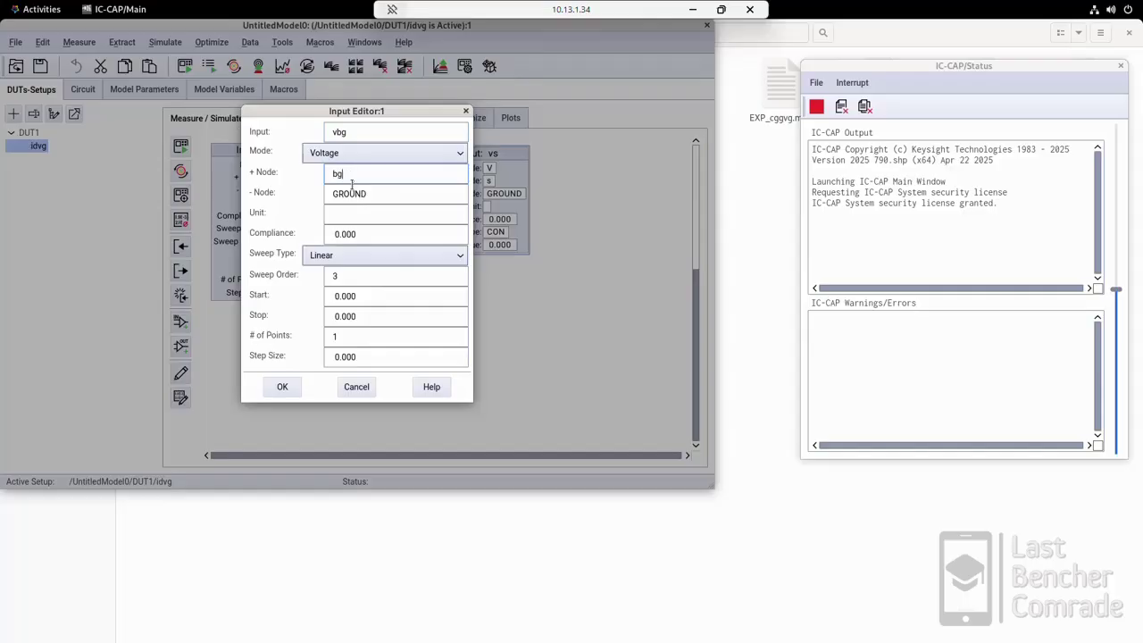
{"action": "left_click", "coordinate": [349, 255]}
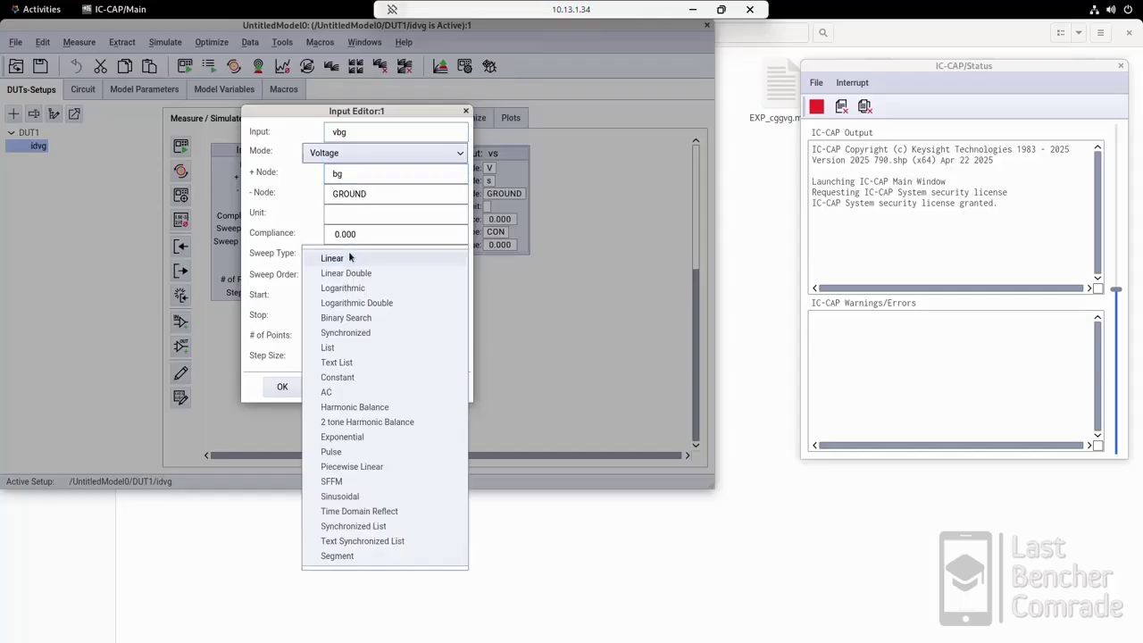
{"action": "left_click", "coordinate": [348, 377]}
{"action": "double_click", "coordinate": [362, 317]}
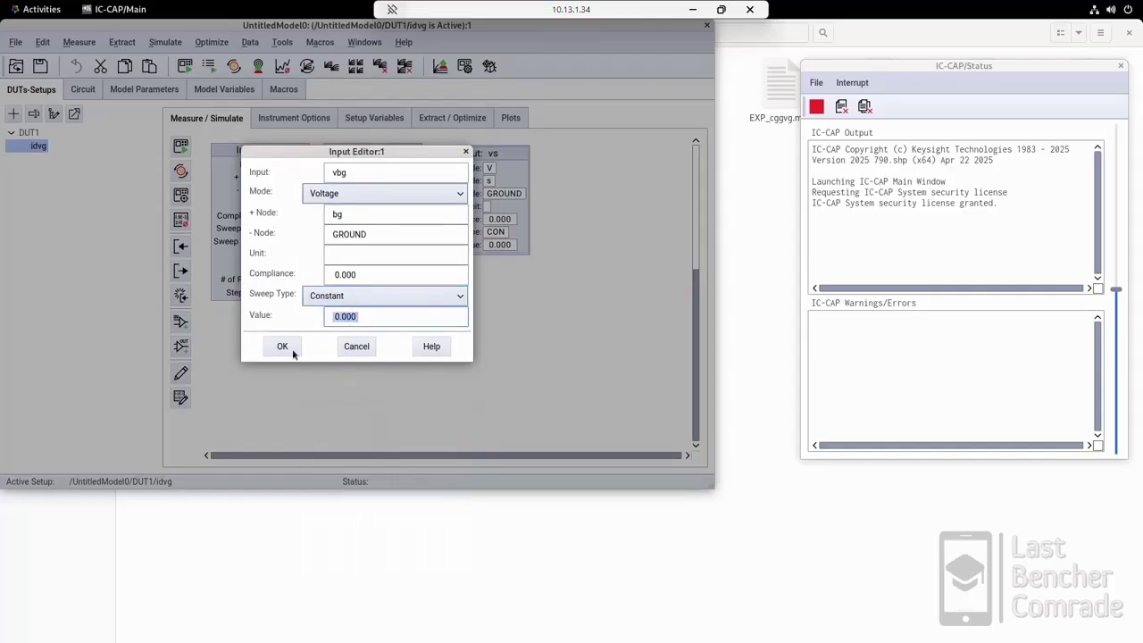
{"action": "left_click", "coordinate": [283, 347]}
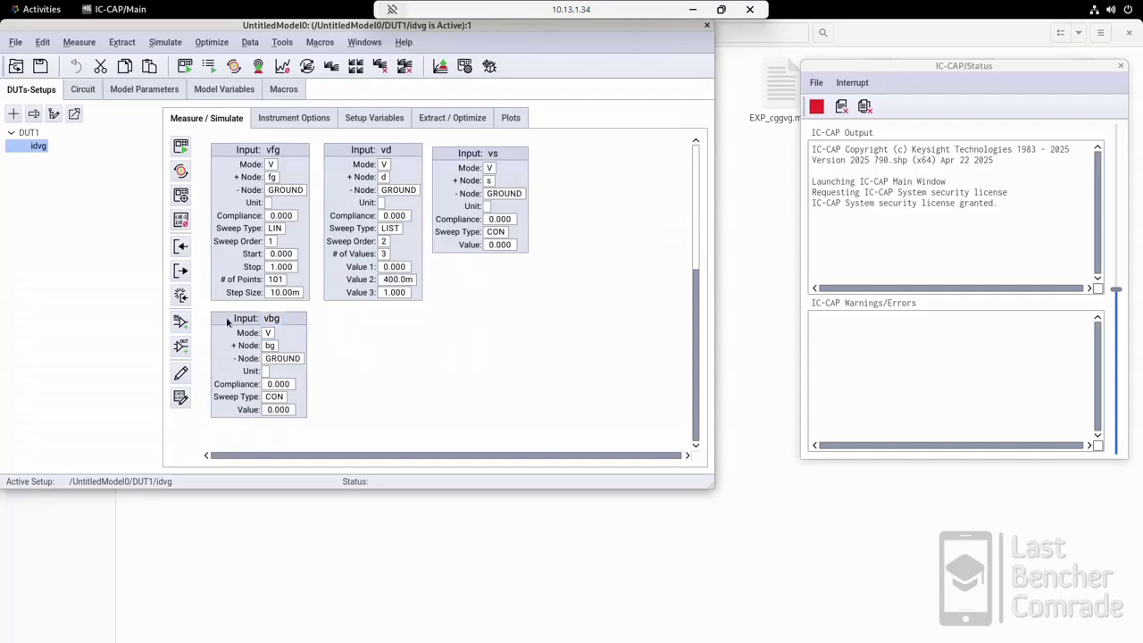
Place the vbg input tile beside the vs input.
{"action": "left_click_drag", "start_coordinate": [228, 322], "coordinate": [557, 153]}
{"action": "right_click", "coordinate": [454, 355]}
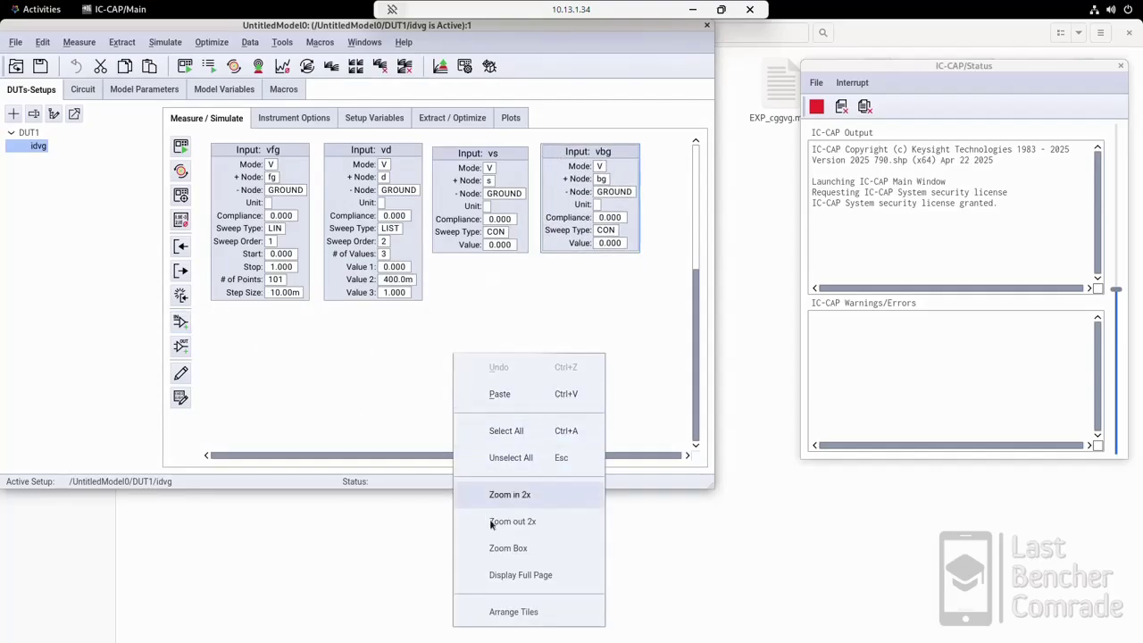
{"action": "left_click", "coordinate": [339, 359]}
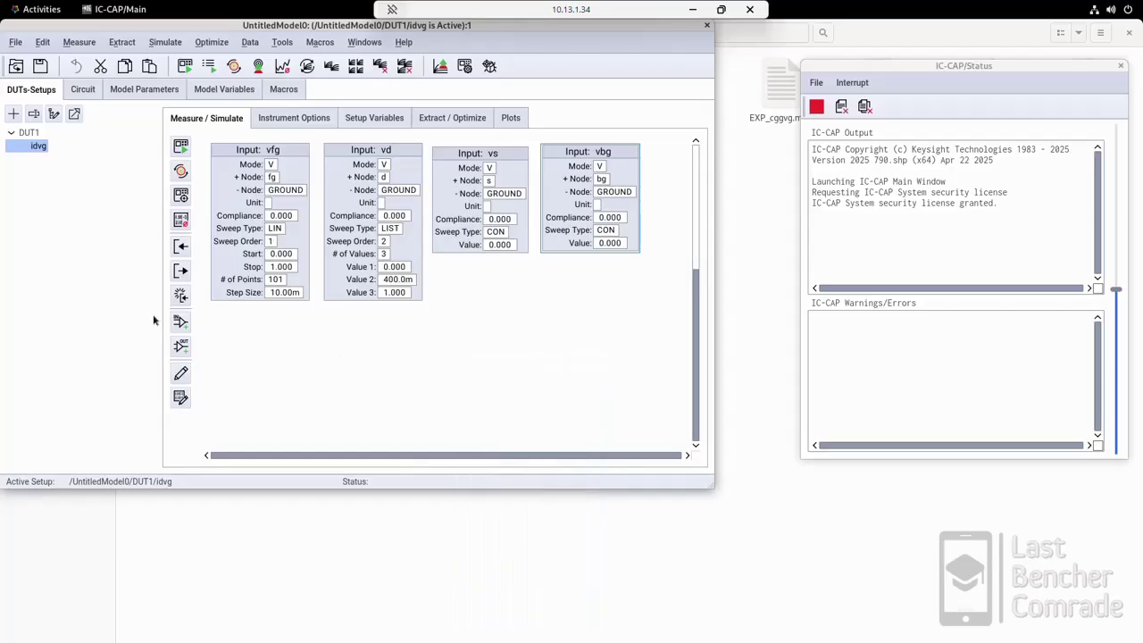
Create an input named vt in Current mode with To Node t and a Constant sweep type at value 0.
{"action": "left_click", "coordinate": [180, 321]}
{"action": "double_click", "coordinate": [369, 131]}
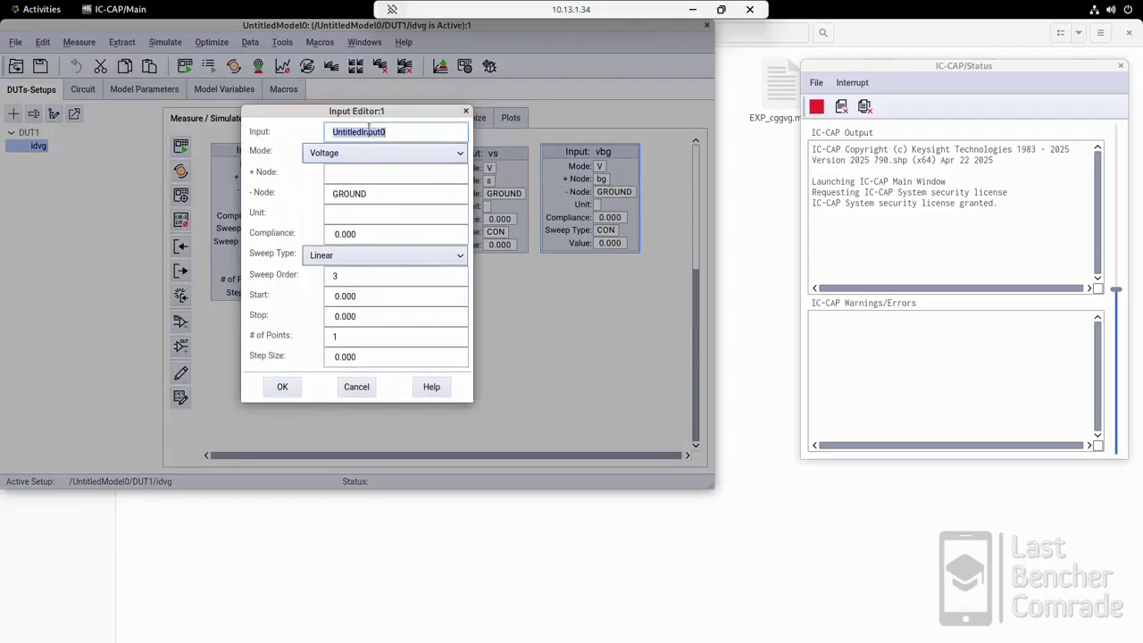
{"action": "type", "text": "vt"}
{"action": "left_click", "coordinate": [353, 153]}
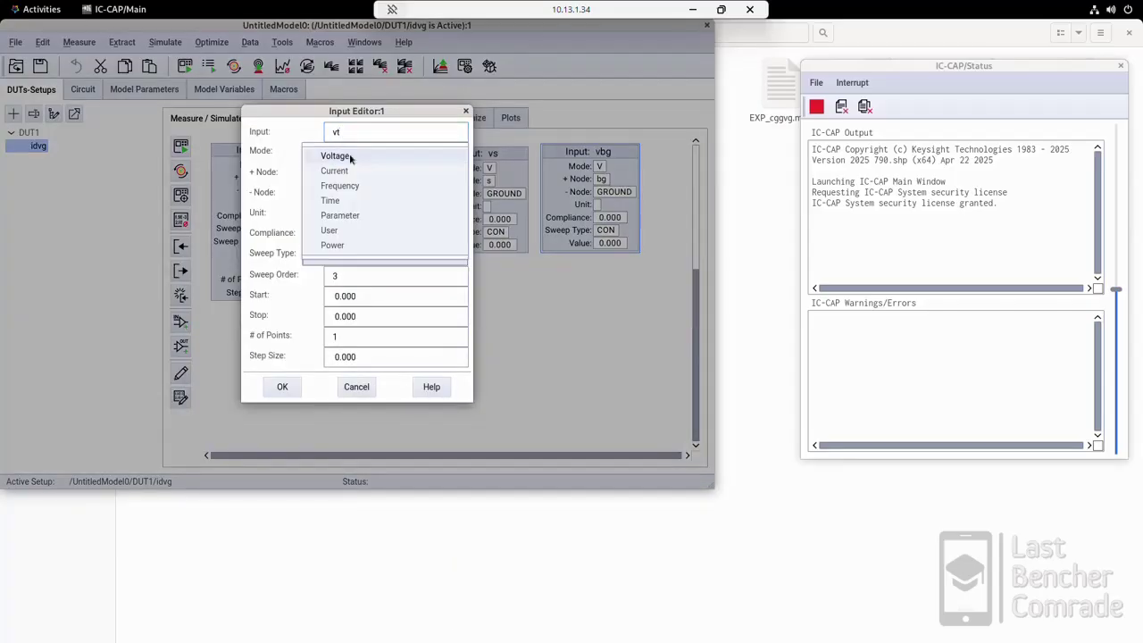
{"action": "left_click", "coordinate": [347, 173]}
{"action": "left_click", "coordinate": [348, 175]}
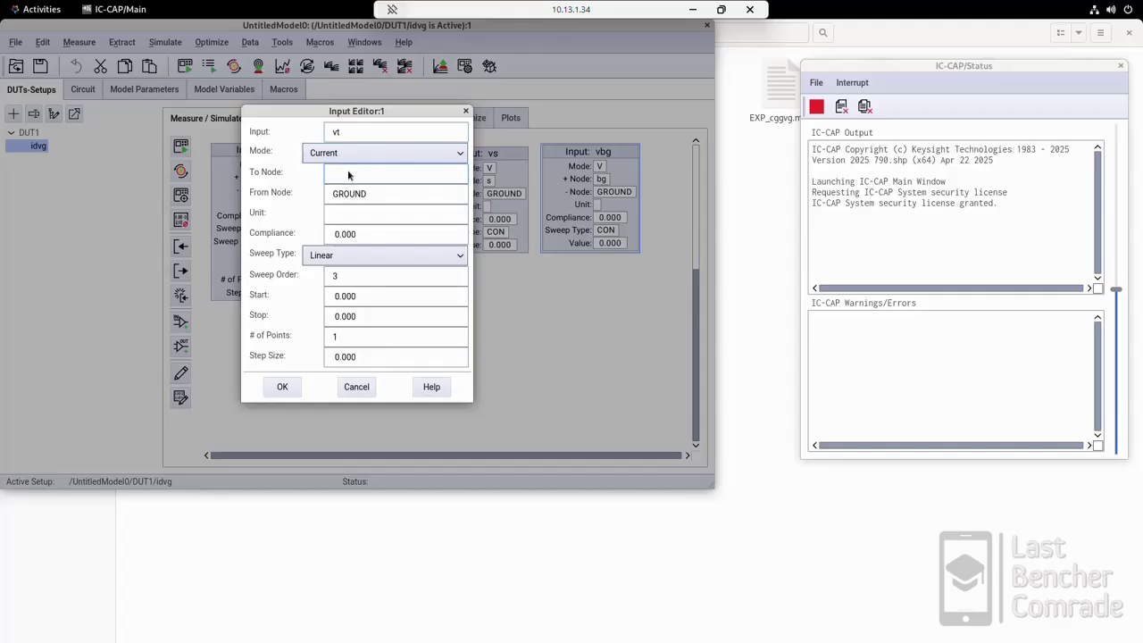
{"action": "type", "text": "t"}
{"action": "left_click", "coordinate": [346, 256]}
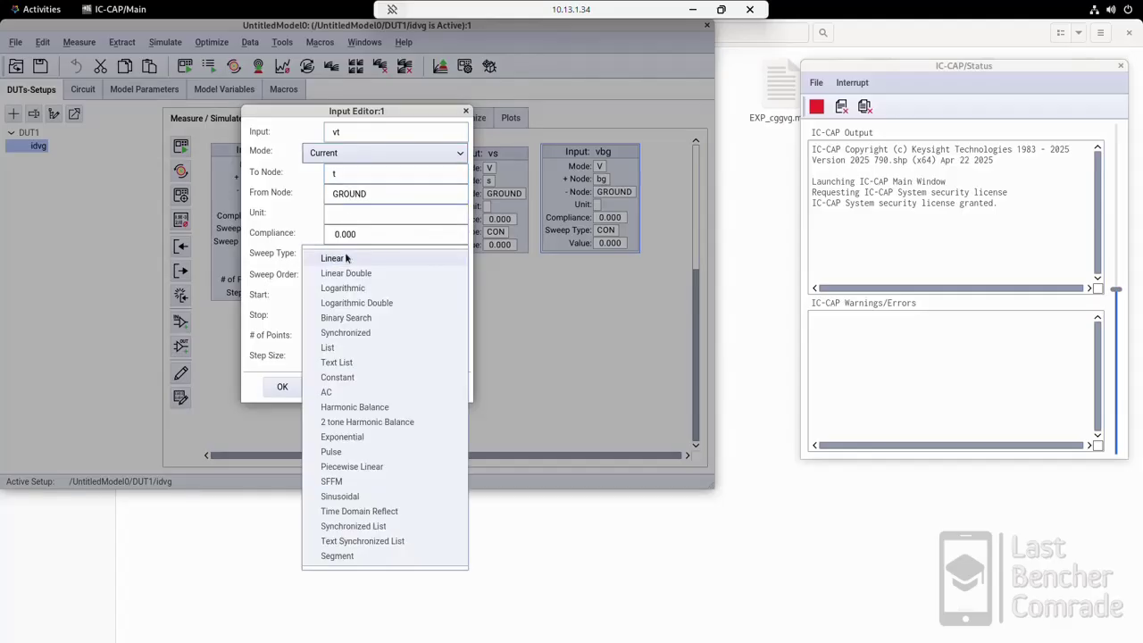
{"action": "left_click", "coordinate": [341, 377]}
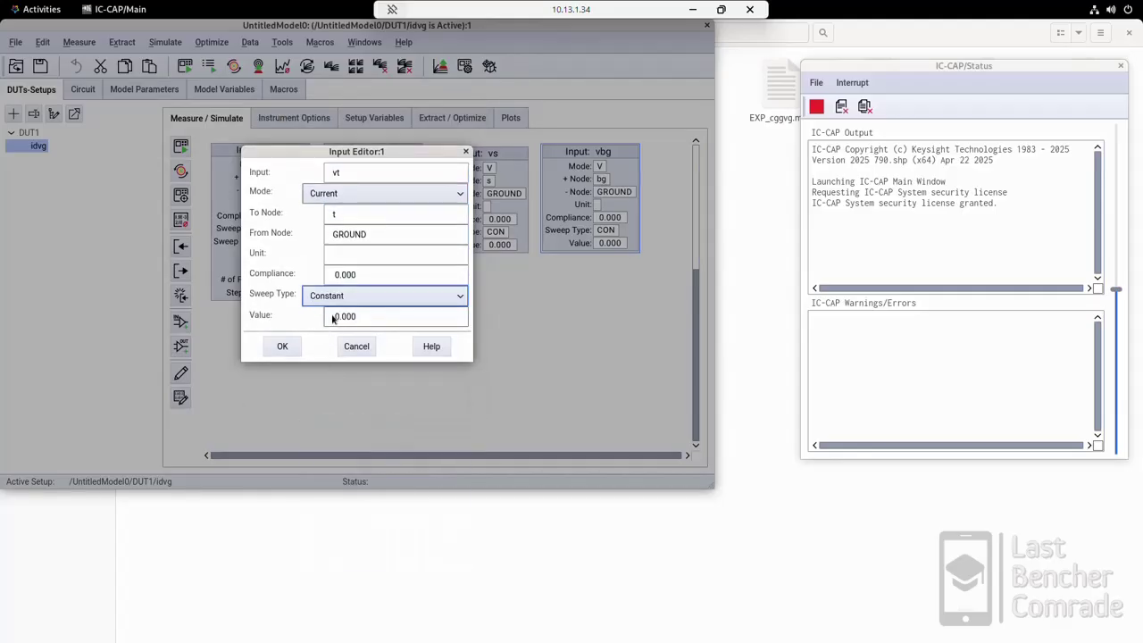
{"action": "left_click", "coordinate": [282, 346]}
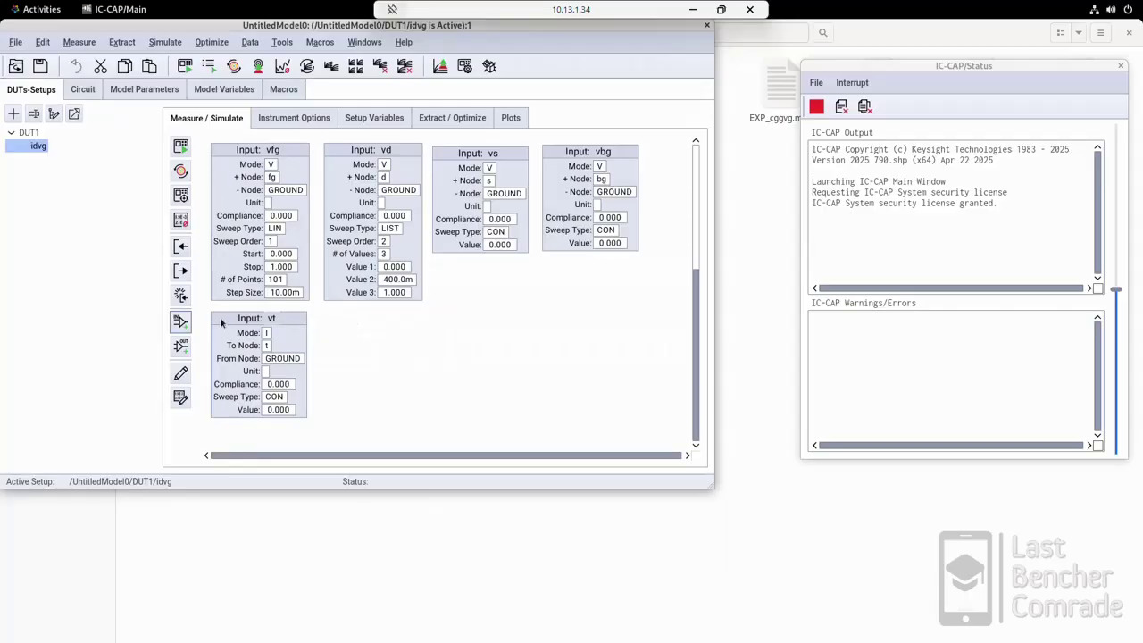
Arrange the input tiles and place vt beside vbg so that all five inputs sit in one row.
{"action": "right_click", "coordinate": [474, 347]}
{"action": "left_click", "coordinate": [531, 602]}
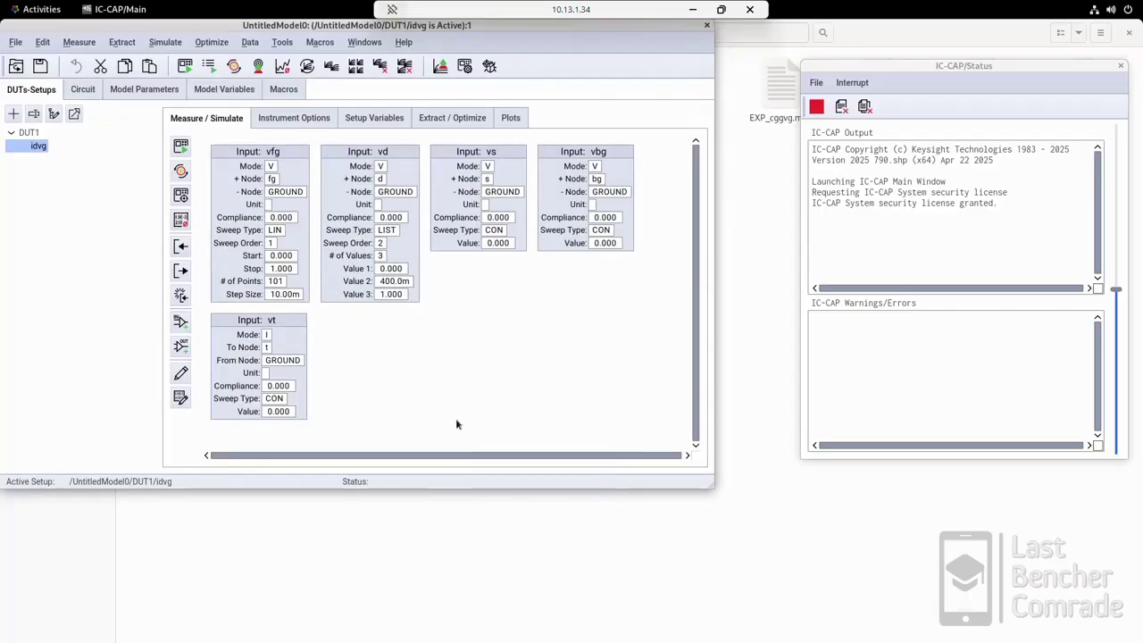
{"action": "left_click_drag", "start_coordinate": [236, 323], "coordinate": [676, 153]}
{"action": "right_click", "coordinate": [498, 334]}
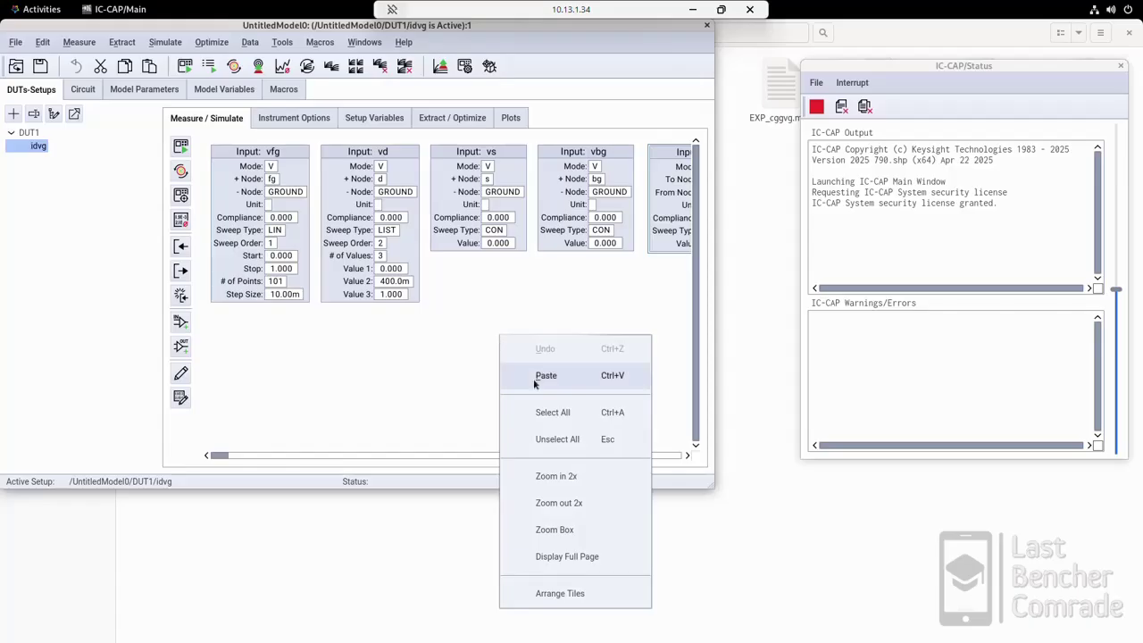
{"action": "left_click", "coordinate": [546, 559]}
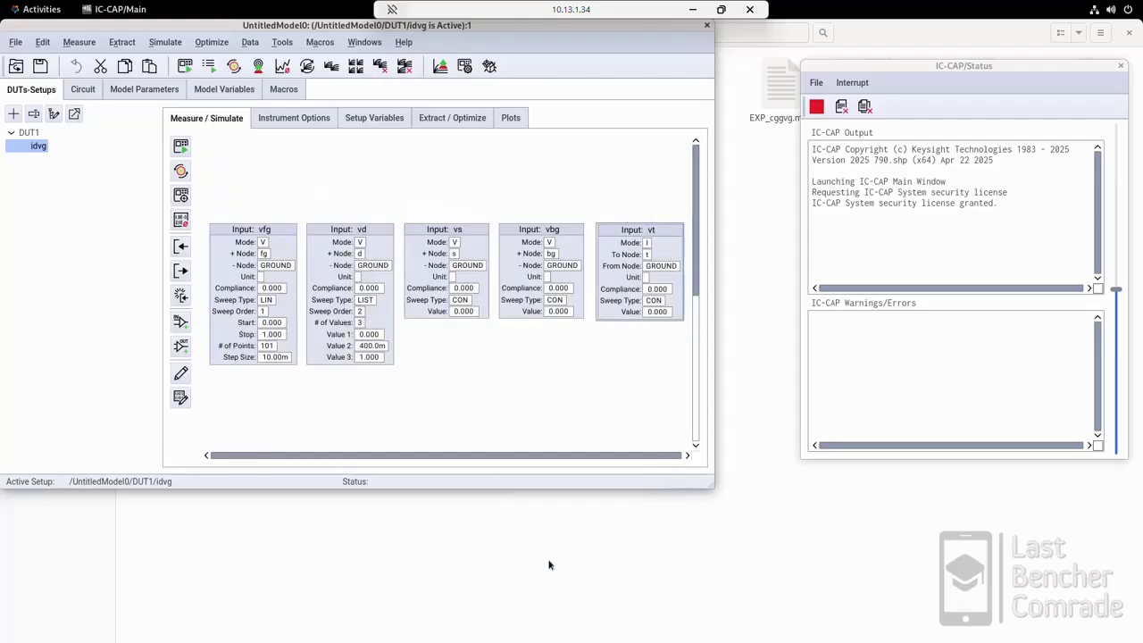
Review the node definitions in DUT1's test circuit and return to the idvg setup.
{"action": "left_click", "coordinate": [440, 383]}
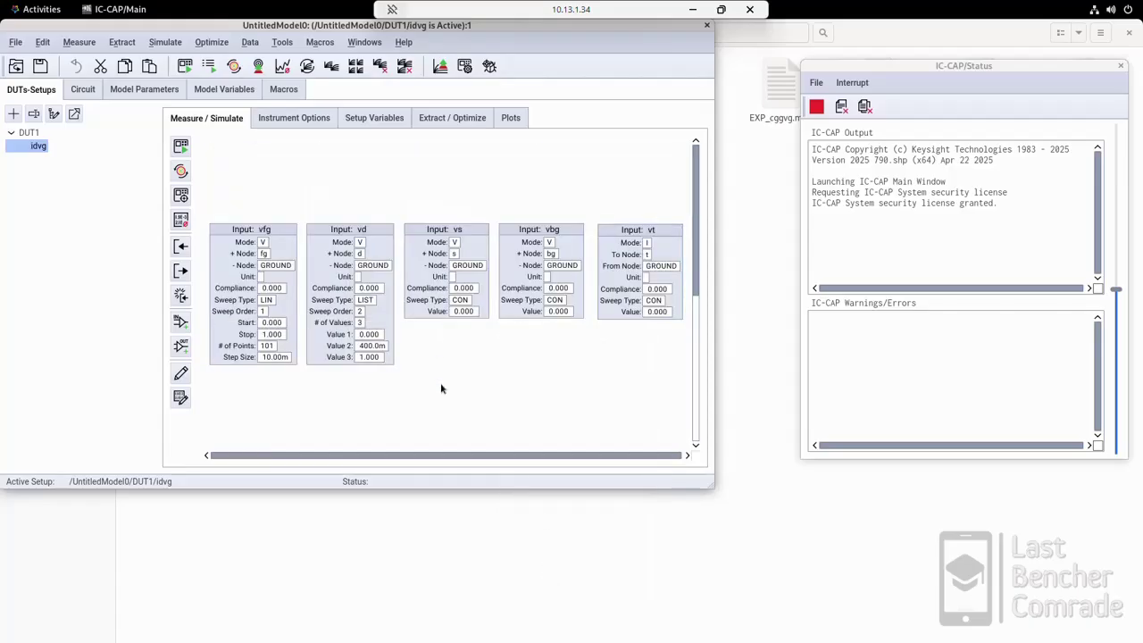
{"action": "left_click", "coordinate": [29, 133]}
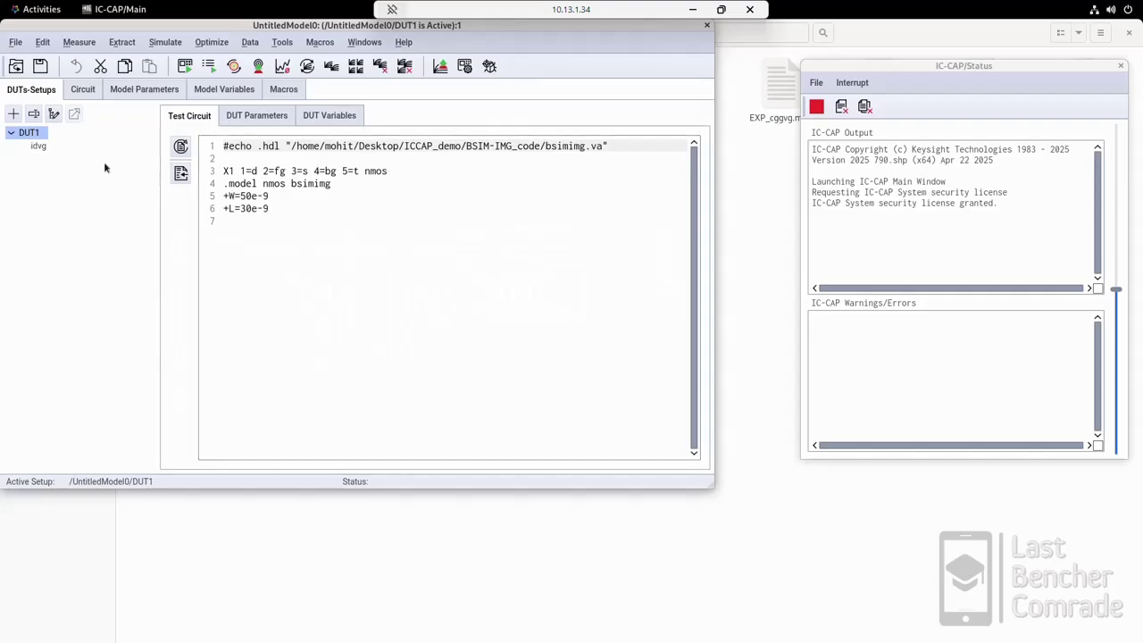
{"action": "left_click", "coordinate": [39, 148]}
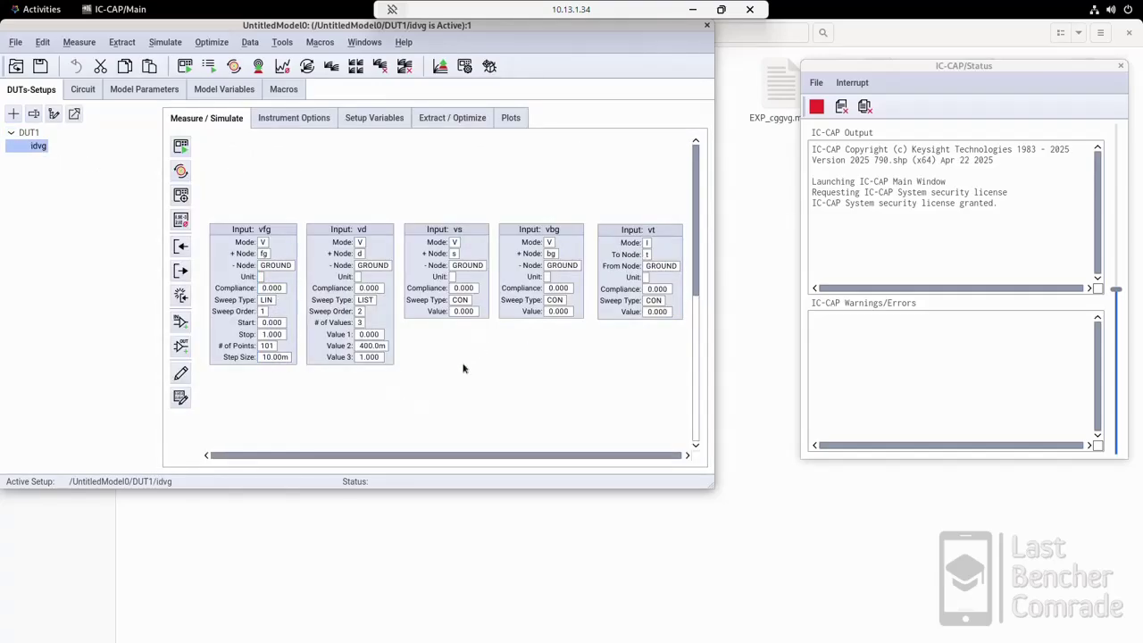
Start a new output named id in Current mode with To Node d.
{"action": "left_click", "coordinate": [185, 351]}
{"action": "double_click", "coordinate": [357, 192]}
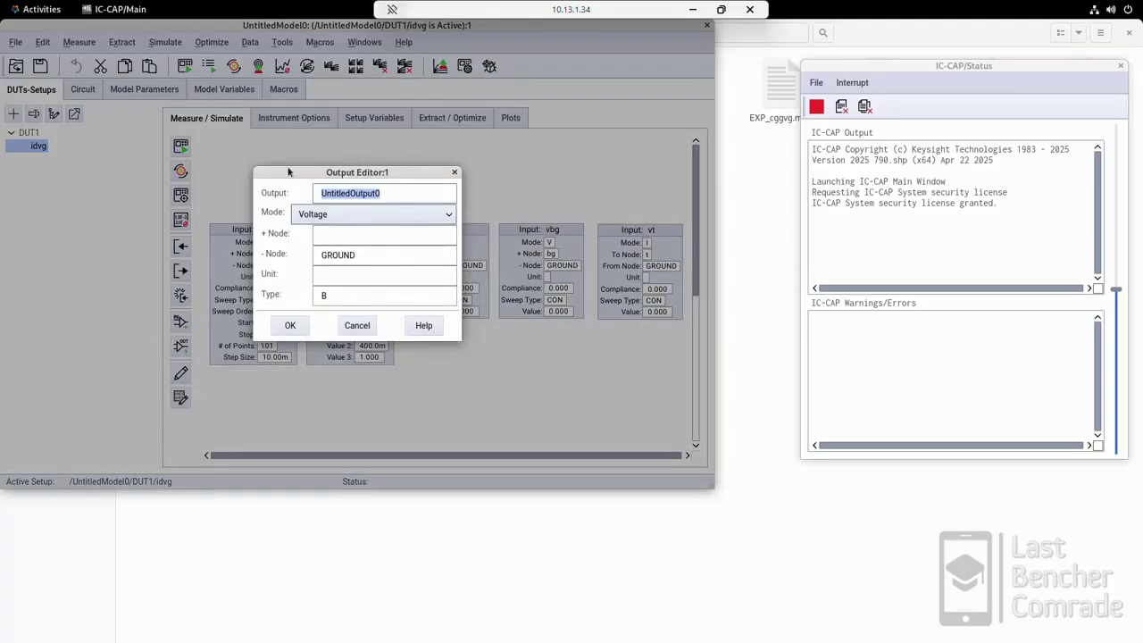
{"action": "type", "text": "id"}
{"action": "left_click", "coordinate": [342, 216]}
{"action": "left_click", "coordinate": [337, 229]}
{"action": "left_click", "coordinate": [337, 234]}
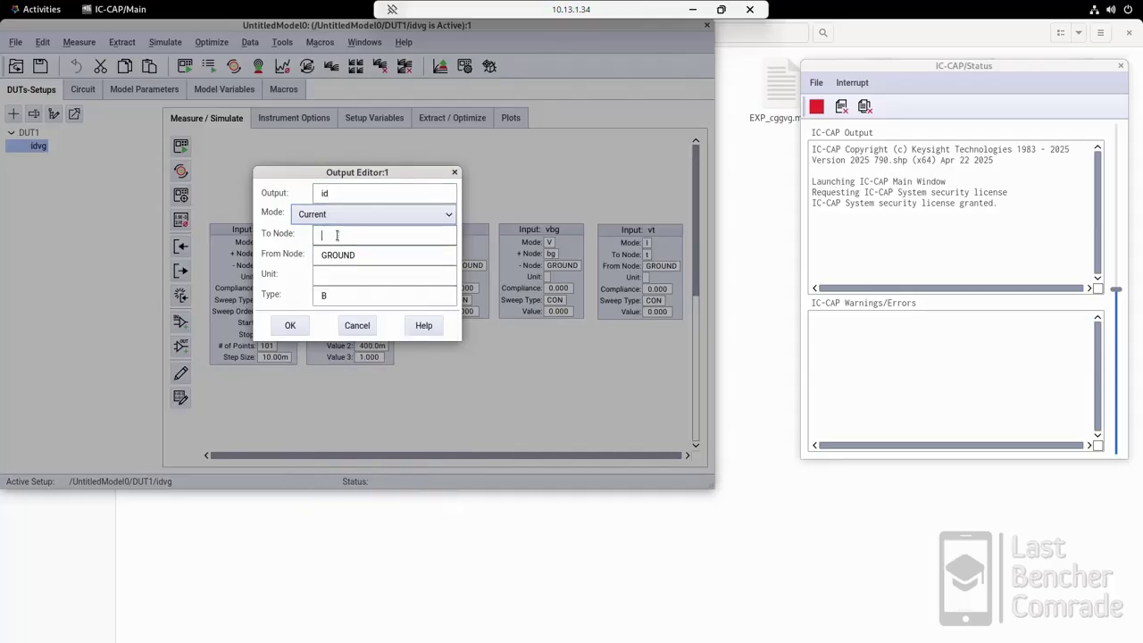
{"action": "type", "text": "d"}
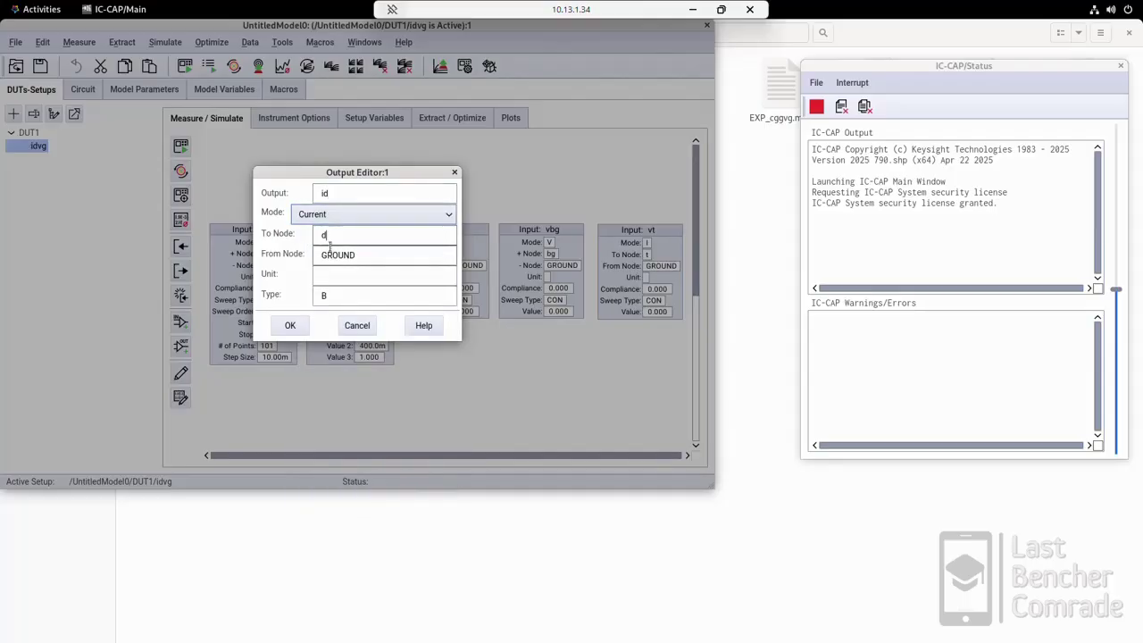
Set the id output's Type to B, leave its Unit blank, and add the output to the setup.
{"action": "key", "text": "Tab"}
{"action": "key", "text": "Tab"}
{"action": "key", "text": "Tab"}
{"action": "left_click", "coordinate": [341, 275]}
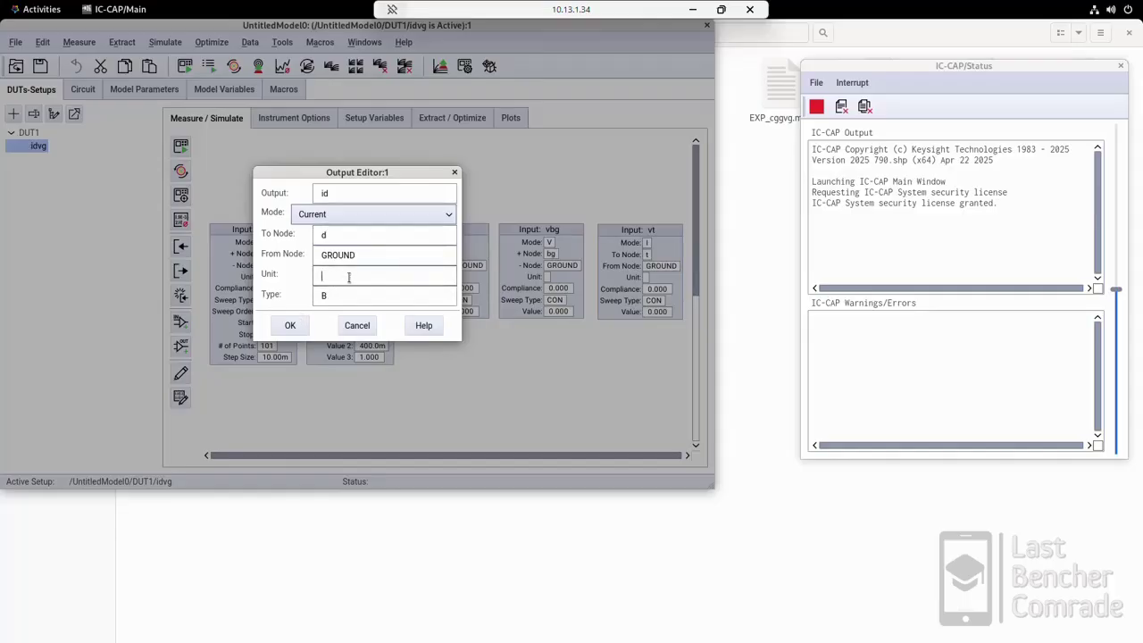
{"action": "left_click", "coordinate": [348, 279]}
{"action": "left_click_drag", "start_coordinate": [364, 298], "coordinate": [246, 301]}
{"action": "type", "text": "M"}
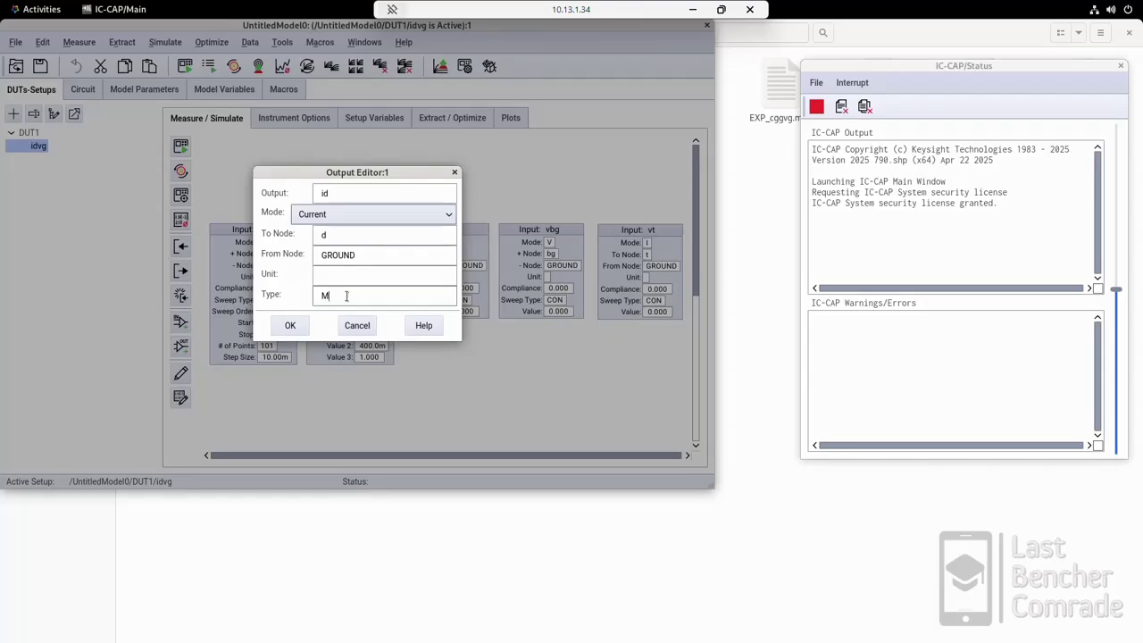
{"action": "left_click_drag", "start_coordinate": [346, 296], "coordinate": [324, 296]}
{"action": "type", "text": "B"}
{"action": "left_click", "coordinate": [290, 325]}
Parse DUT1's test circuit and run the simulation of the idvg setup.
{"action": "right_click", "coordinate": [353, 378]}
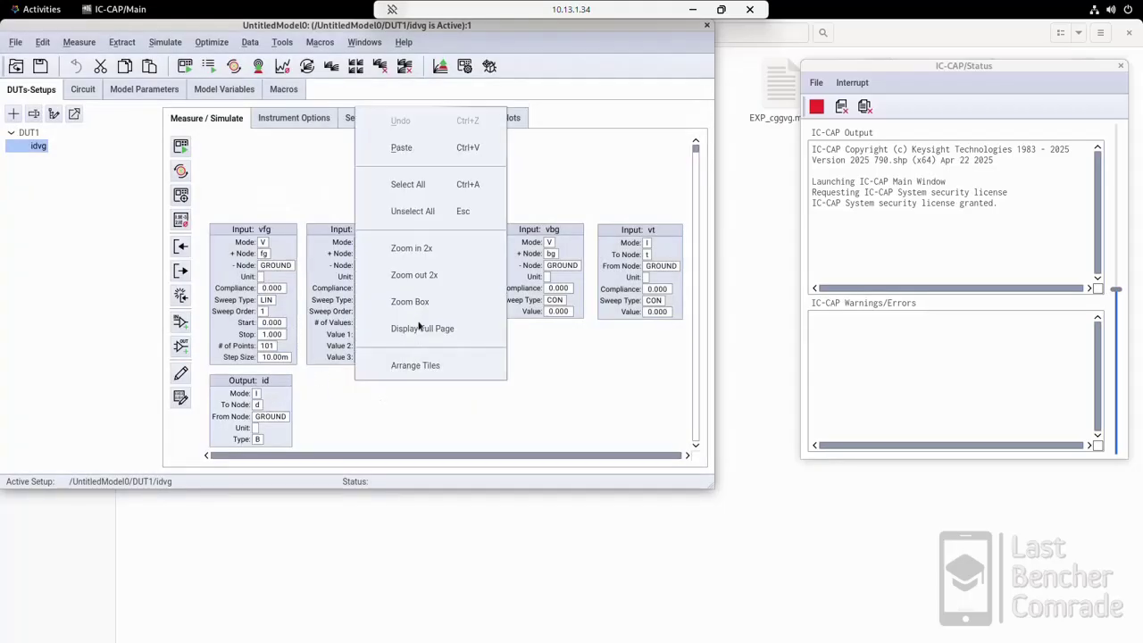
{"action": "left_click", "coordinate": [420, 327]}
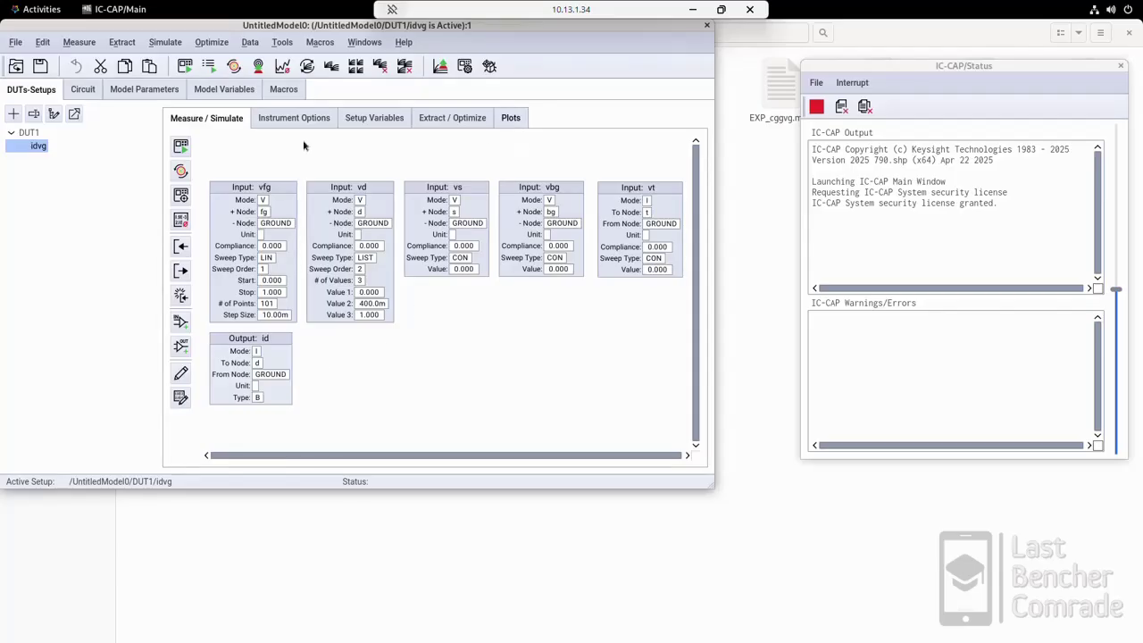
{"action": "left_click", "coordinate": [32, 133]}
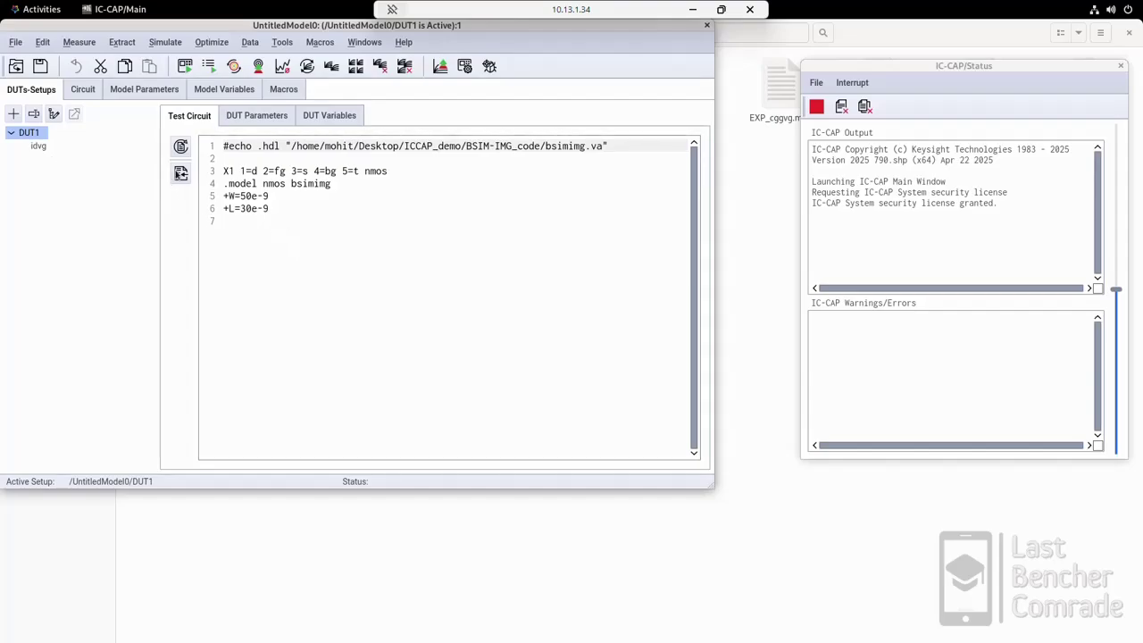
{"action": "left_click", "coordinate": [181, 149]}
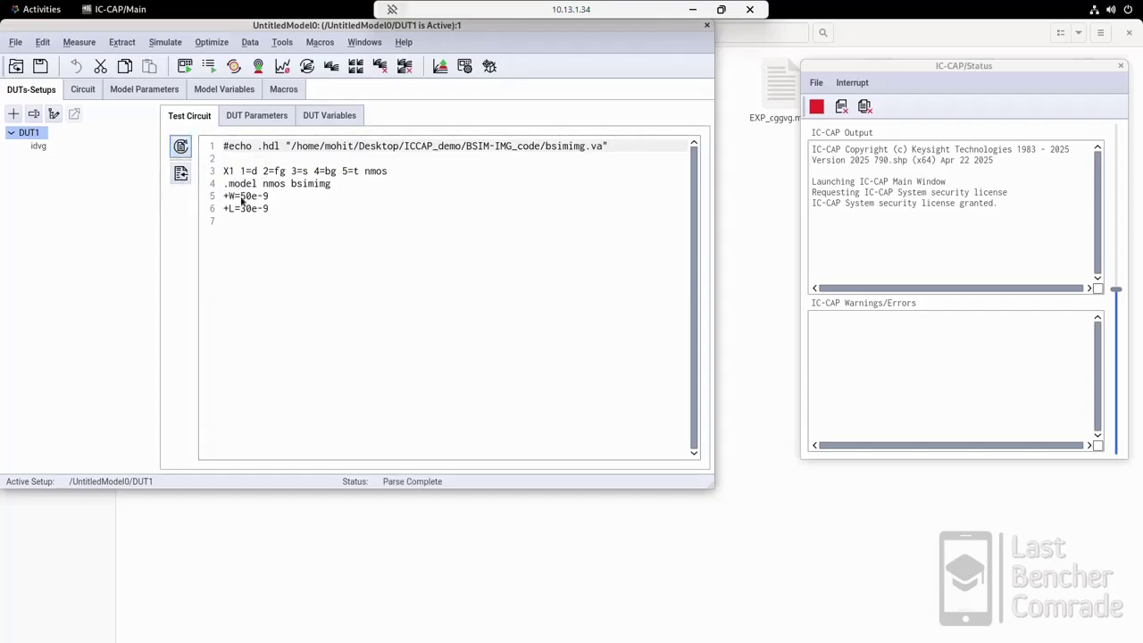
{"action": "left_click", "coordinate": [37, 148]}
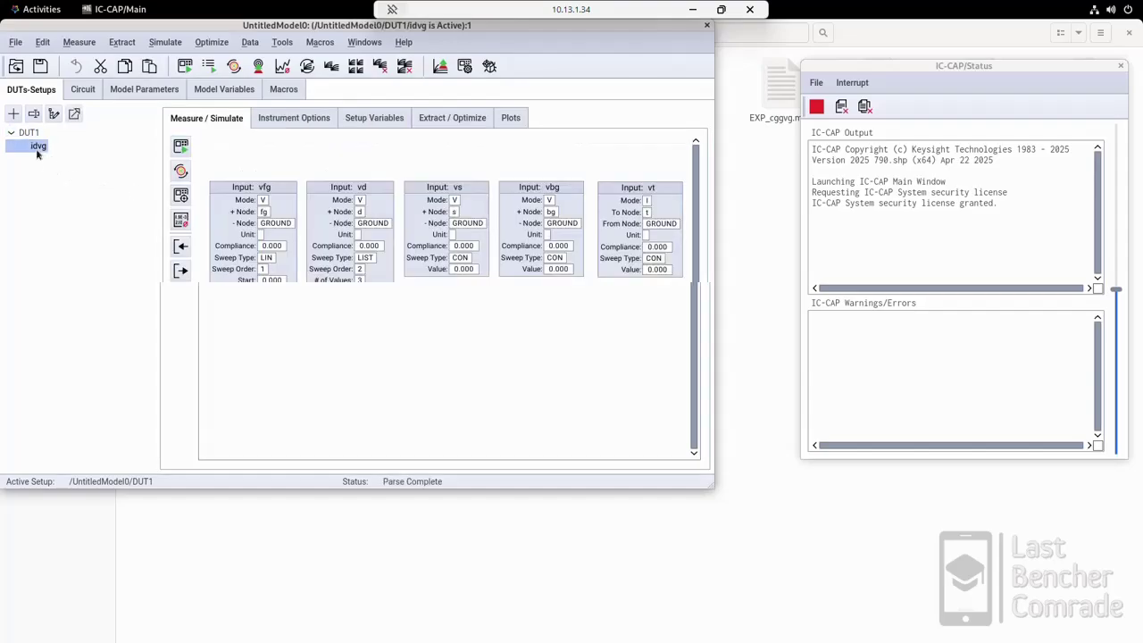
{"action": "left_click", "coordinate": [182, 172]}
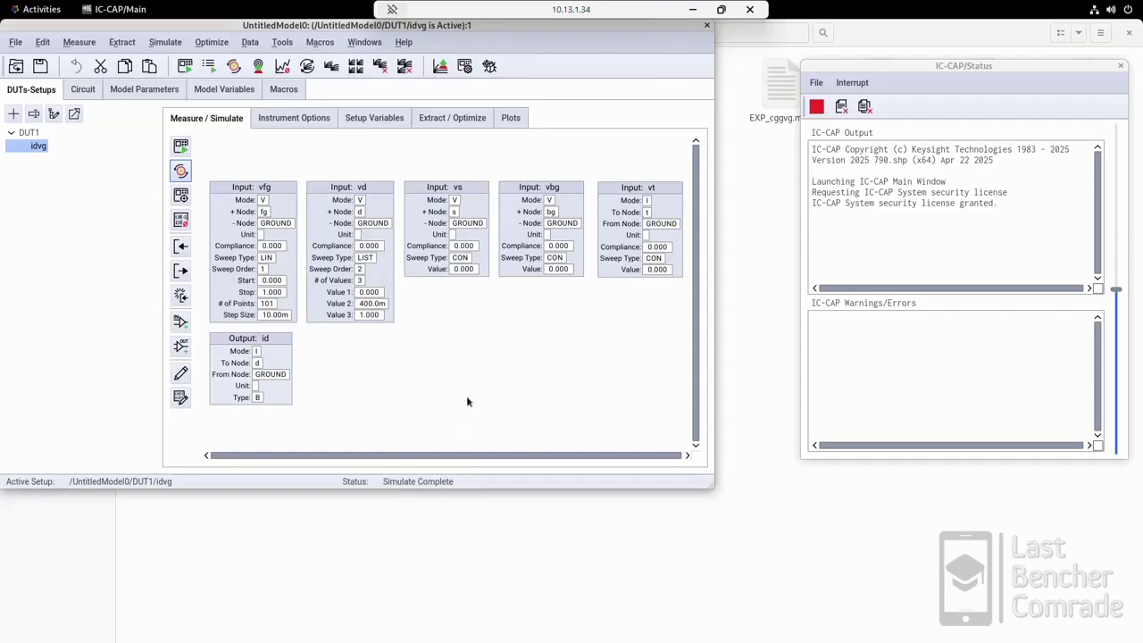
Create an XY Graph plot named idvg with X Data vfg, 1 trace and Y Data 0 id.
{"action": "left_click", "coordinate": [510, 117]}
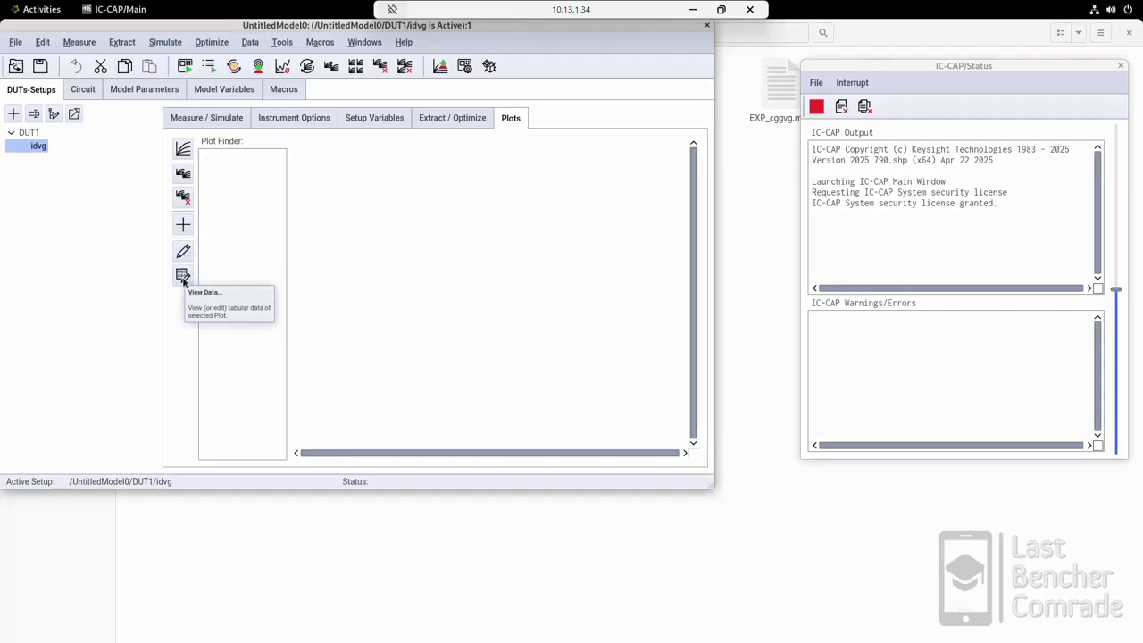
{"action": "left_click", "coordinate": [183, 224]}
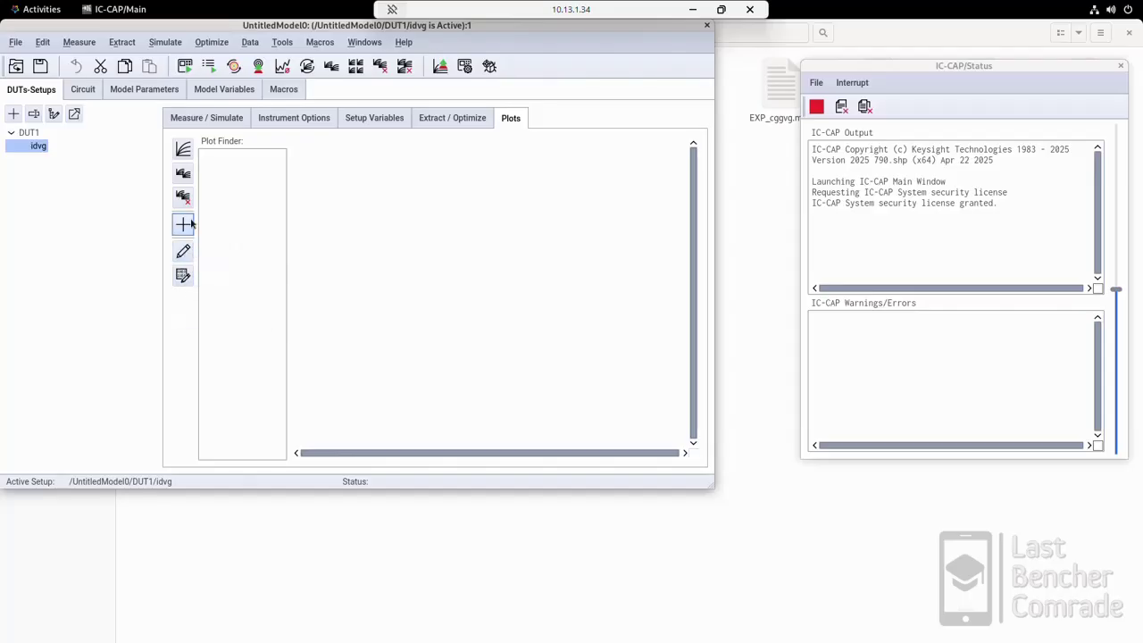
{"action": "double_click", "coordinate": [395, 59]}
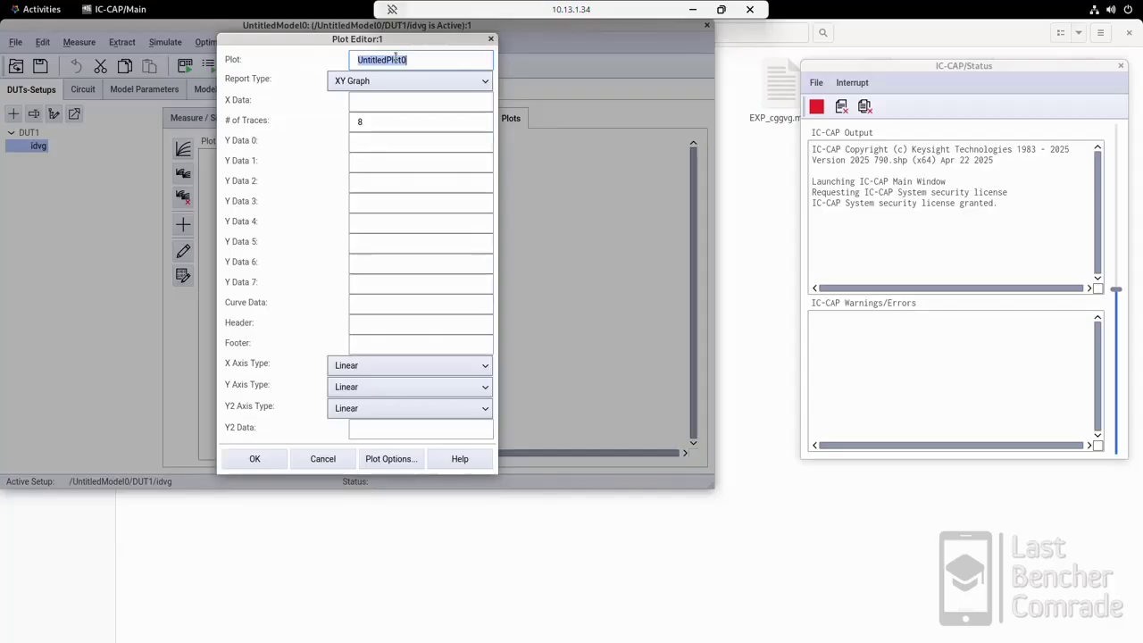
{"action": "type", "text": "idvg"}
{"action": "left_click", "coordinate": [391, 106]}
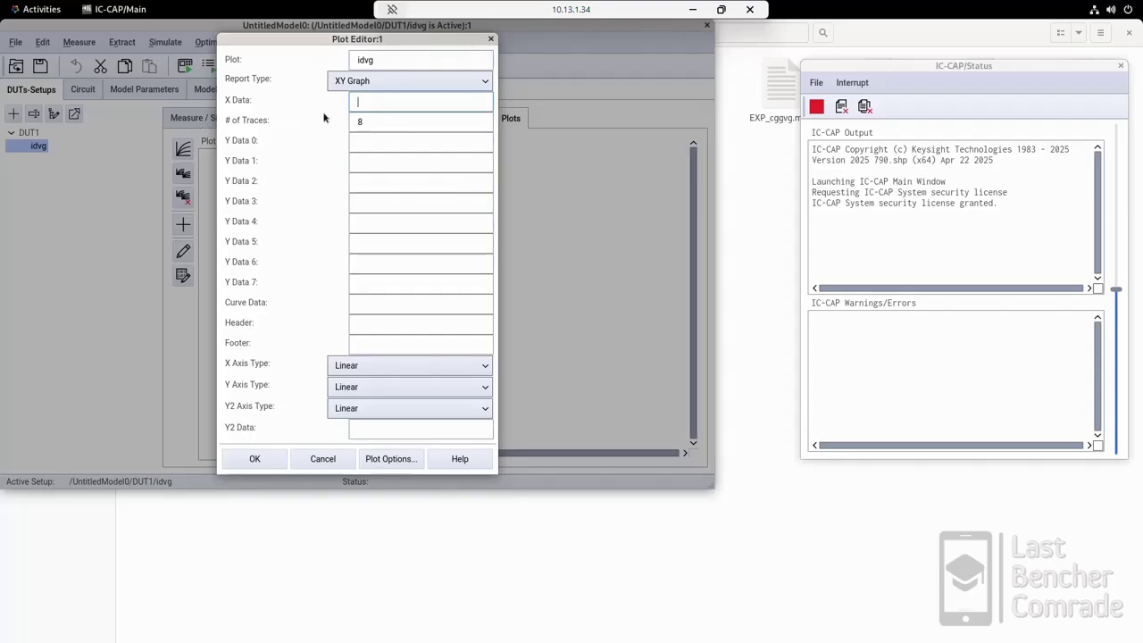
{"action": "type", "text": "vfg"}
{"action": "left_click", "coordinate": [376, 123]}
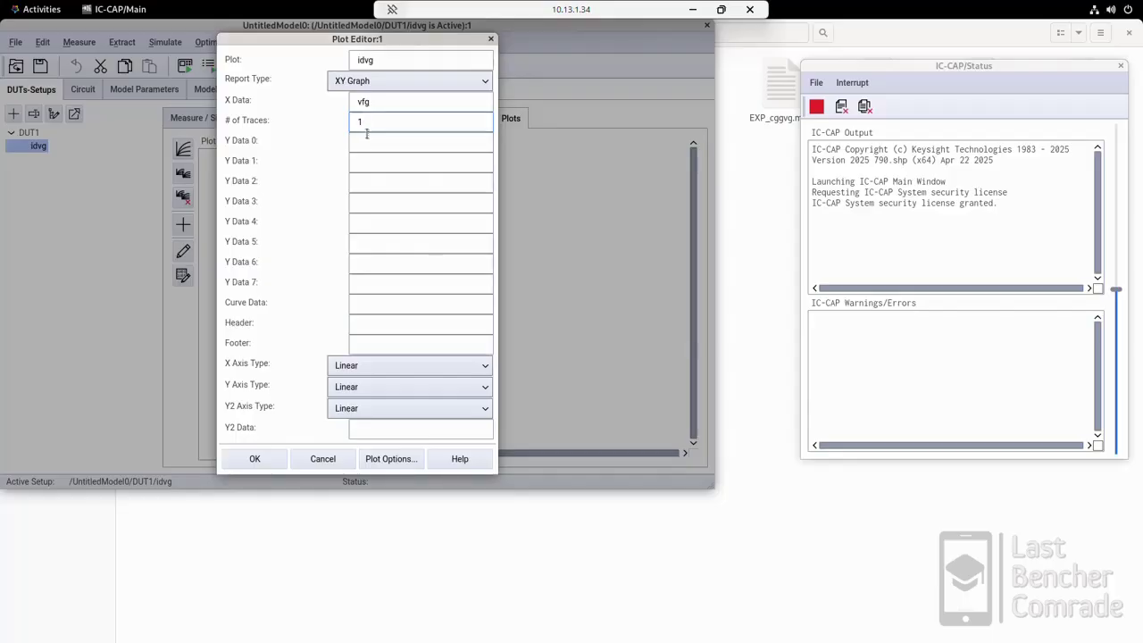
{"action": "left_click", "coordinate": [371, 149]}
{"action": "left_click", "coordinate": [368, 213]}
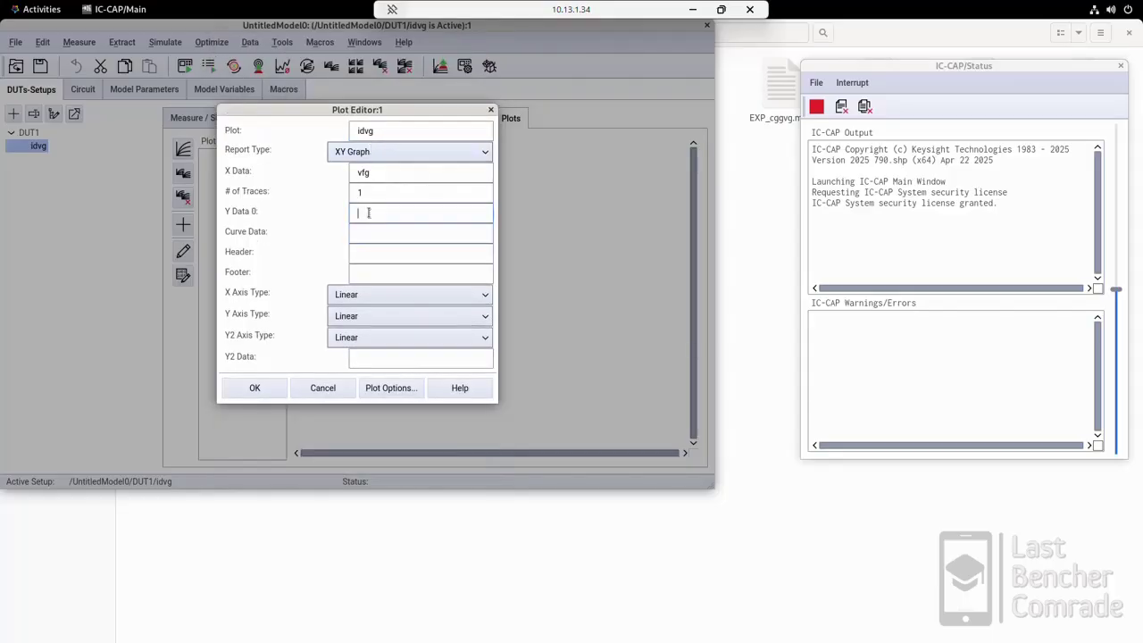
{"action": "type", "text": "id"}
{"action": "left_click", "coordinate": [279, 387]}
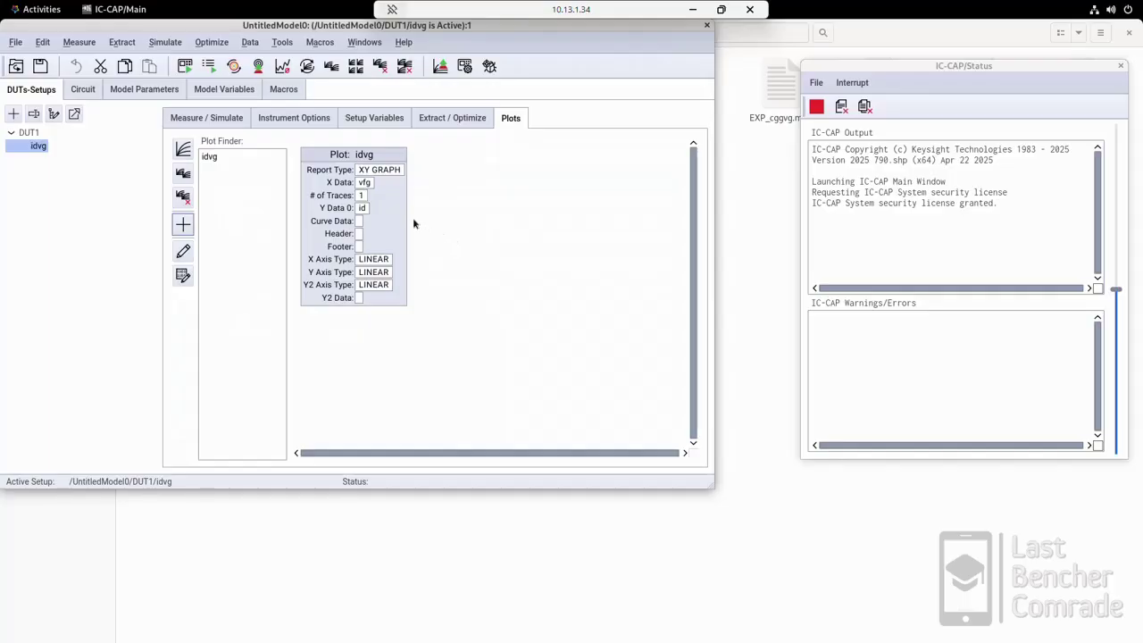
Check the names of the id output and vfg input in the setup against the idvg plot's data fields.
{"action": "left_click", "coordinate": [228, 119]}
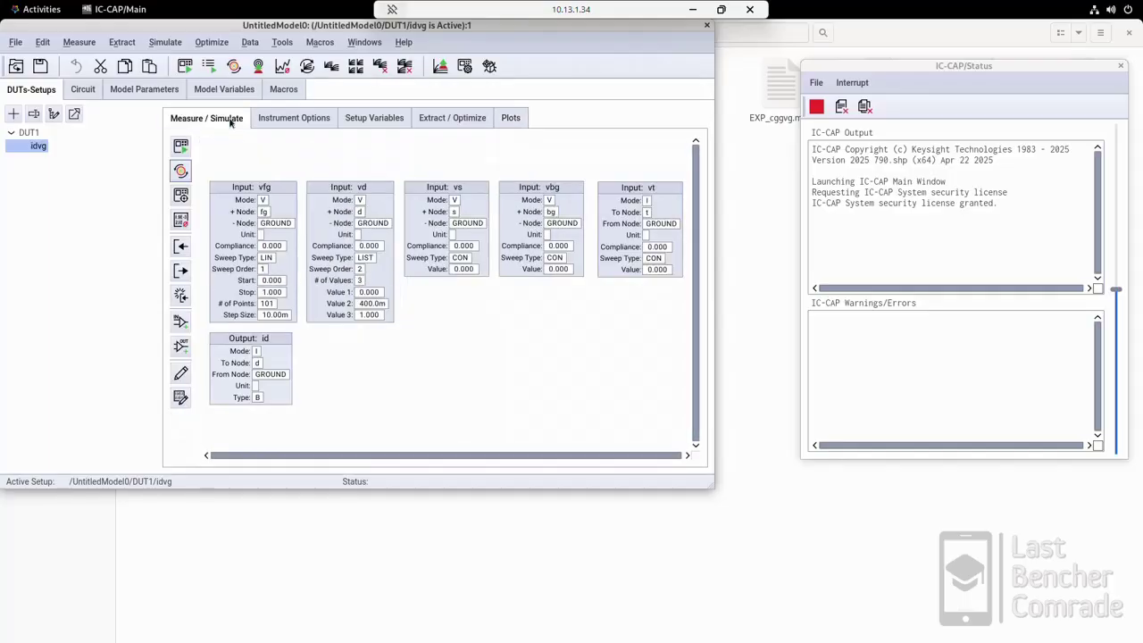
{"action": "left_click", "coordinate": [267, 340]}
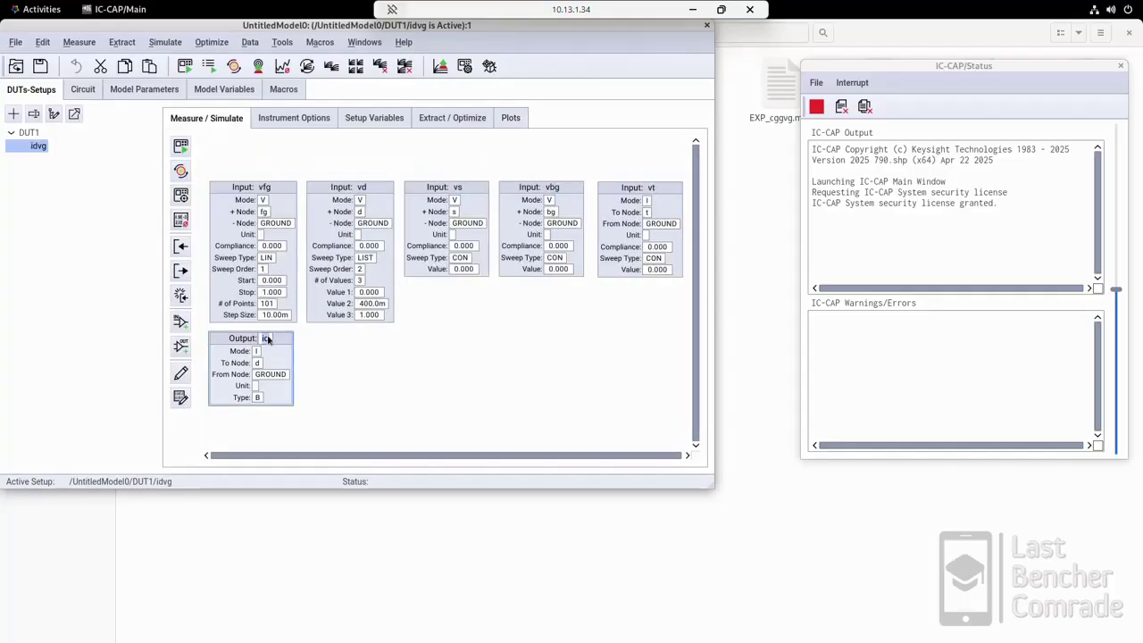
{"action": "left_click", "coordinate": [265, 188]}
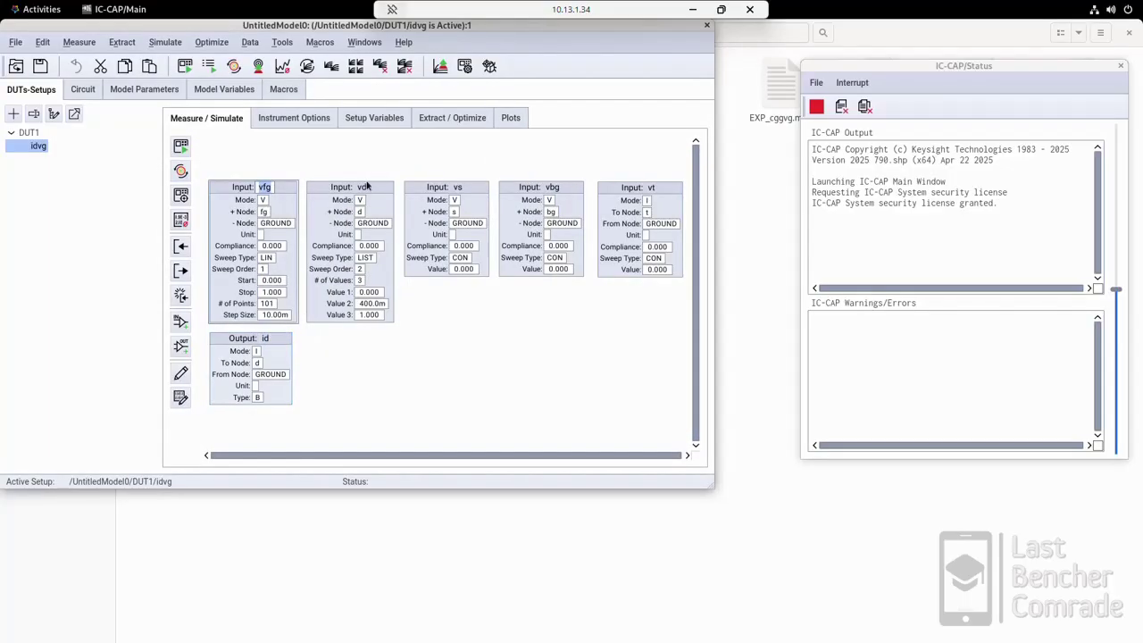
{"action": "left_click", "coordinate": [265, 340]}
{"action": "left_click", "coordinate": [507, 119]}
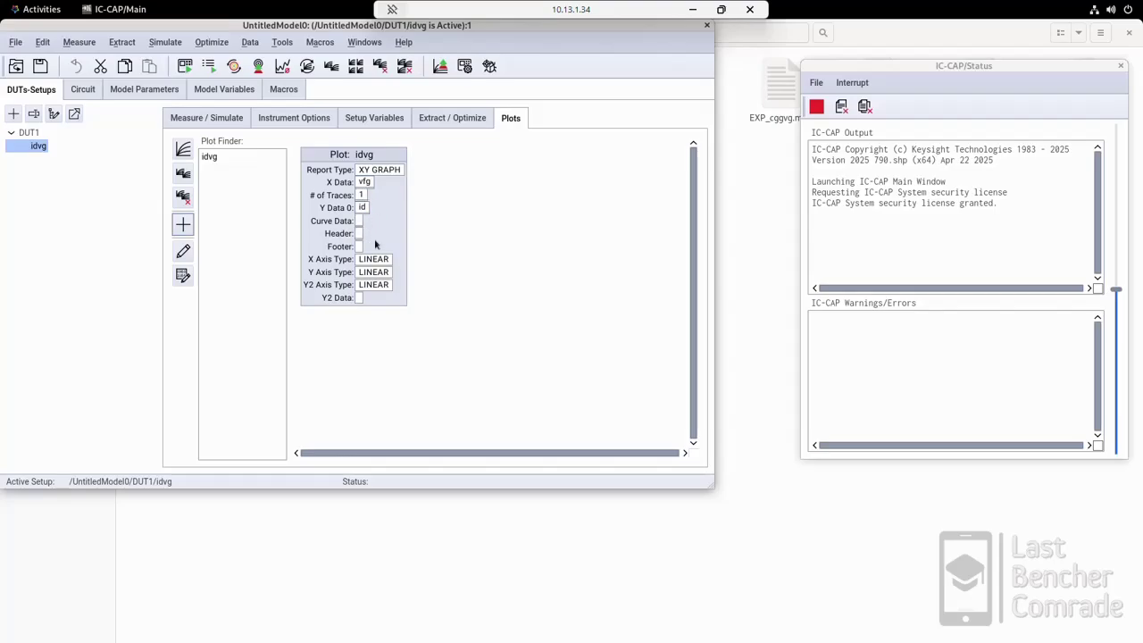
Review the idvg plot's X Axis Type options for the vfg data and leave the axis Linear.
{"action": "double_click", "coordinate": [400, 163]}
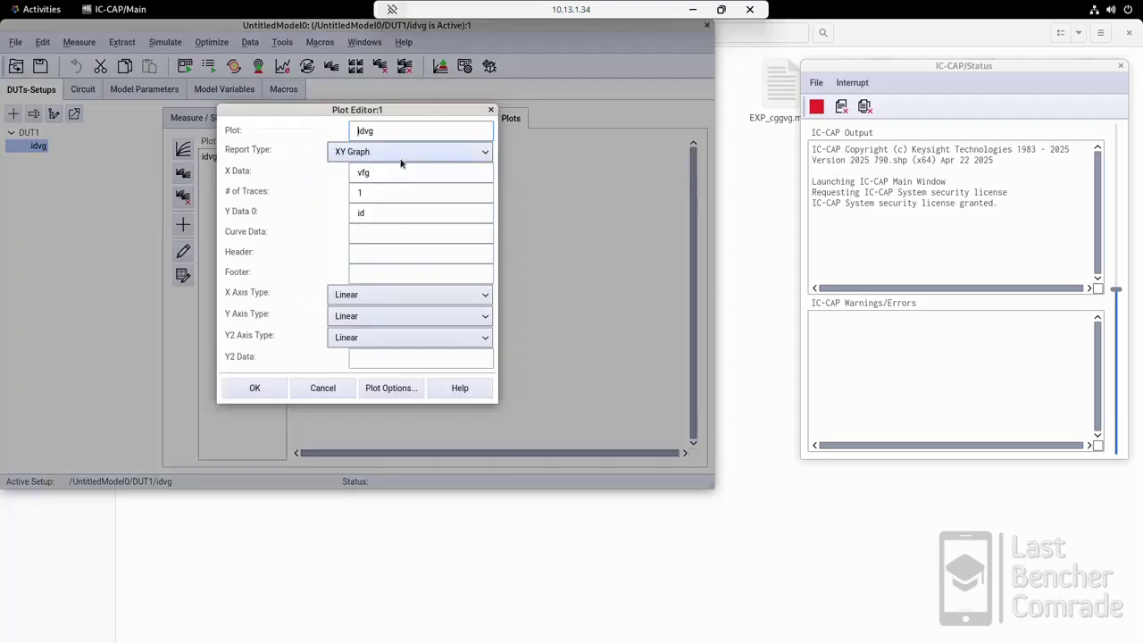
{"action": "left_click", "coordinate": [360, 299]}
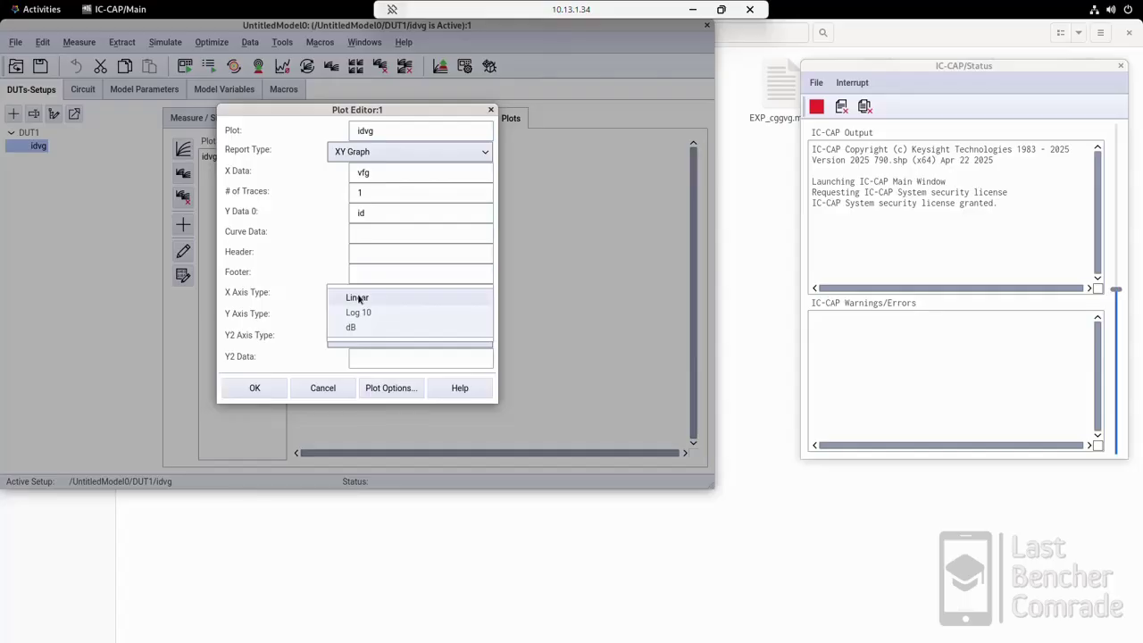
{"action": "left_click", "coordinate": [358, 298]}
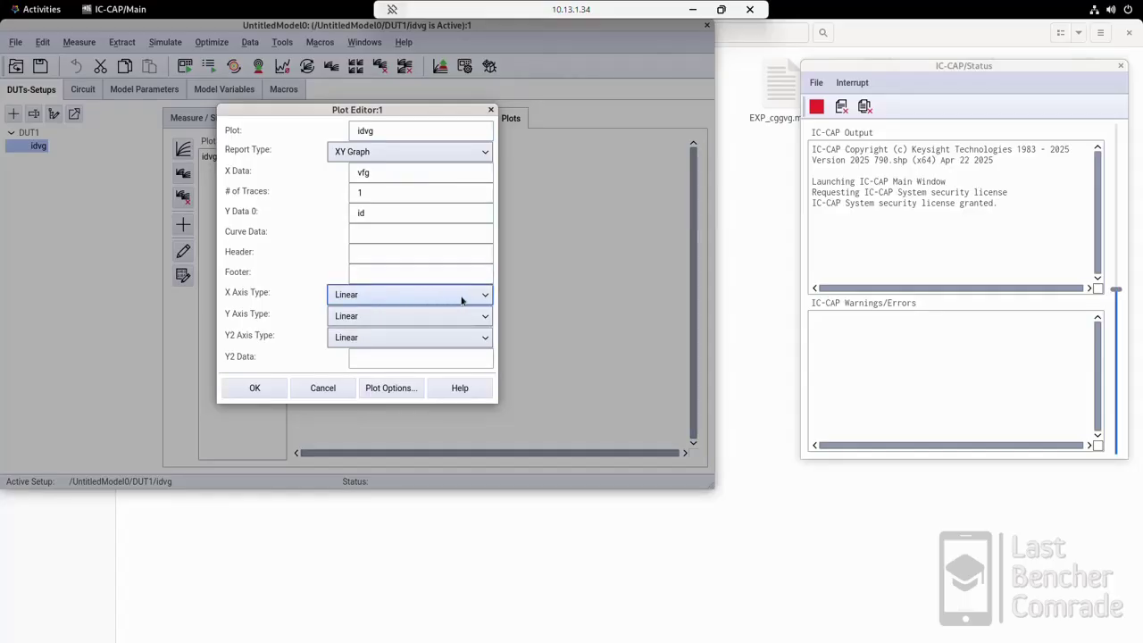
{"action": "left_click", "coordinate": [373, 172]}
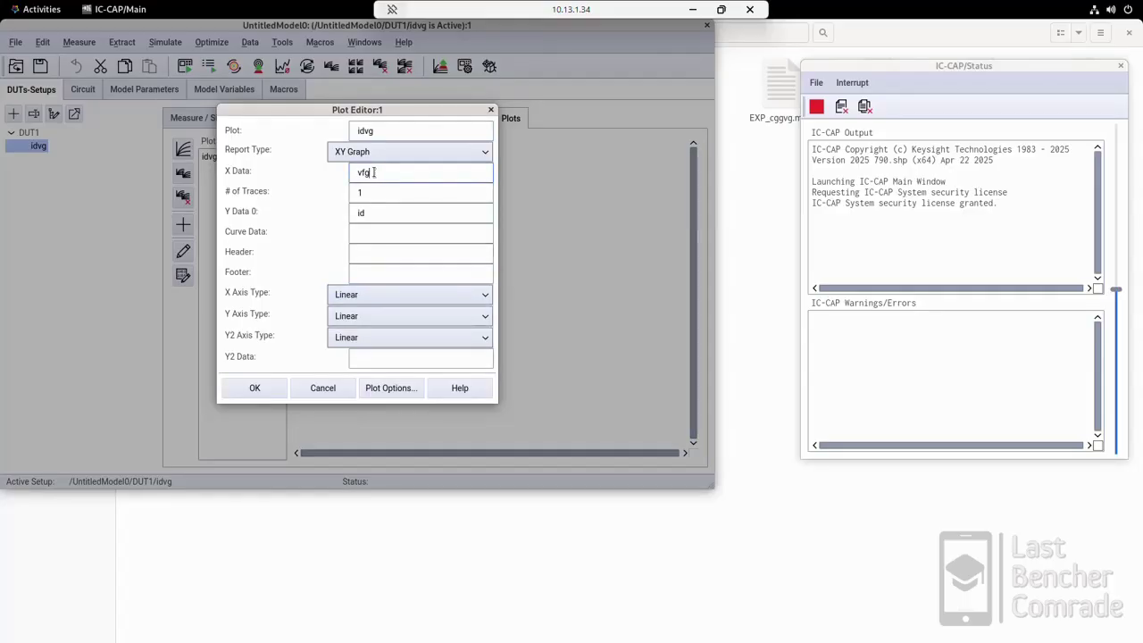
{"action": "double_click", "coordinate": [363, 172]}
{"action": "left_click", "coordinate": [369, 302]}
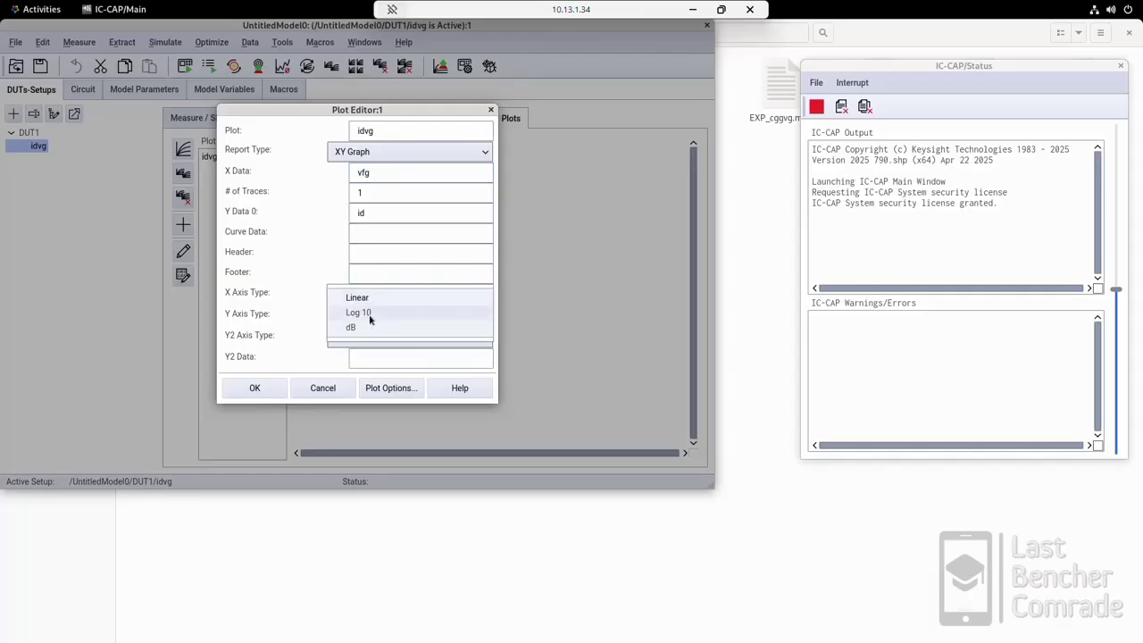
{"action": "left_click", "coordinate": [321, 262]}
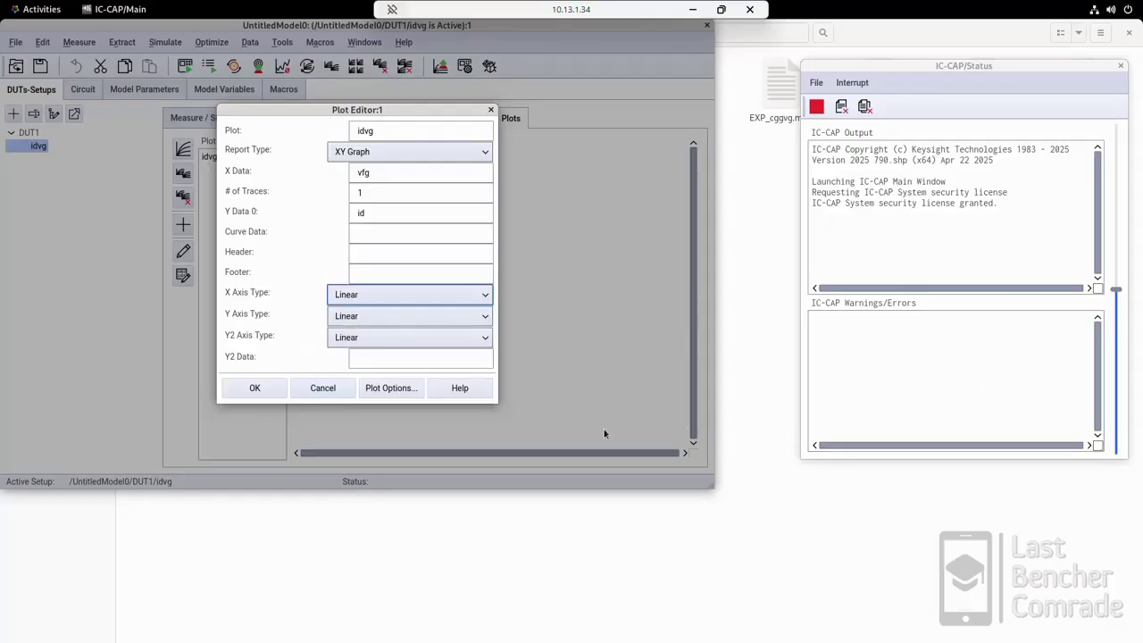
Review the Y and Y2 Axis Type options in the idvg plot definition, leave both Linear and accept the definition.
{"action": "left_click", "coordinate": [360, 317]}
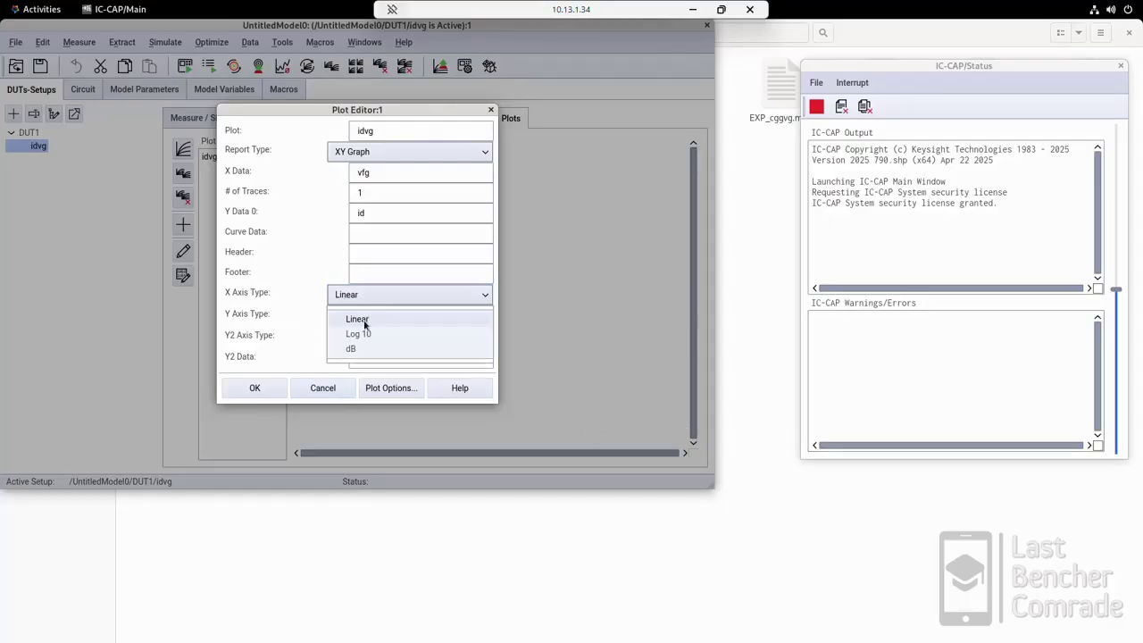
{"action": "left_click", "coordinate": [325, 279]}
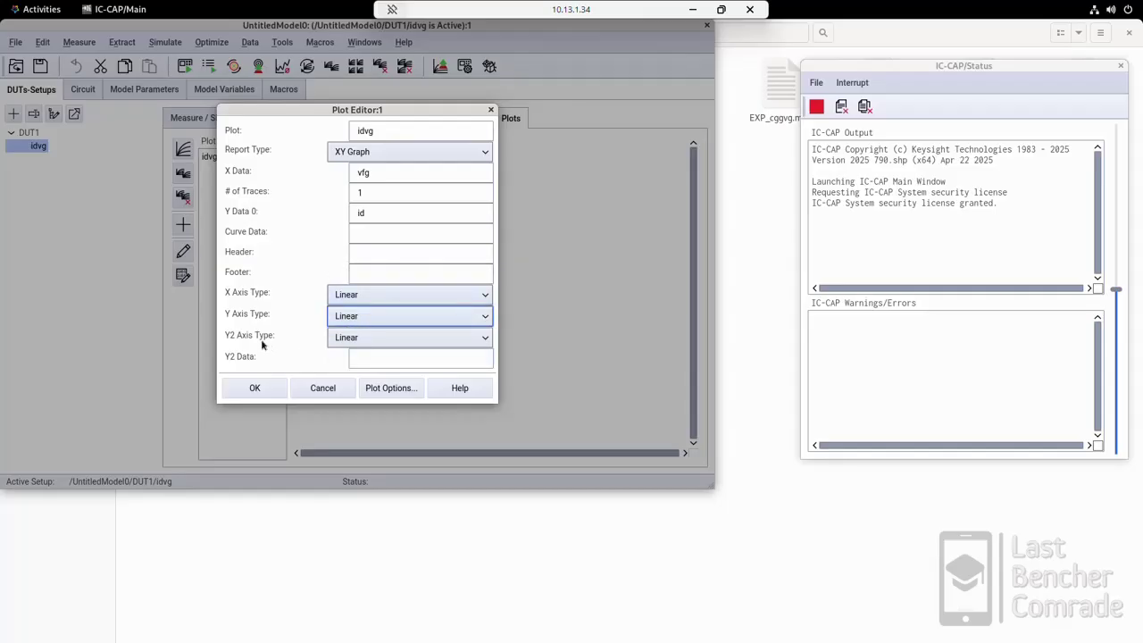
{"action": "double_click", "coordinate": [371, 214]}
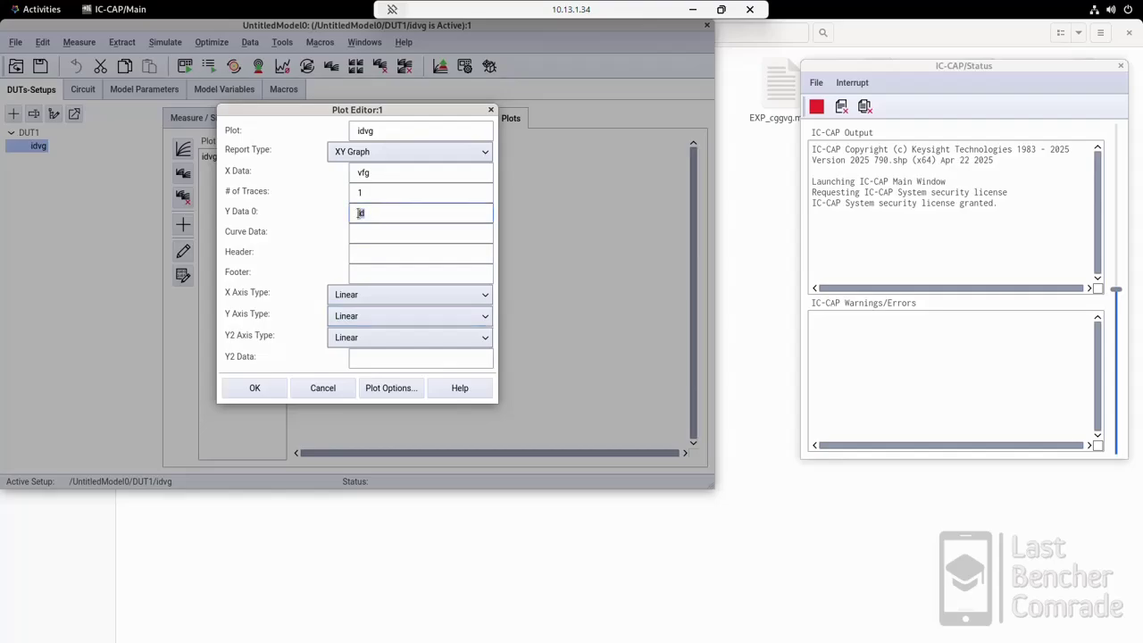
{"action": "left_click", "coordinate": [368, 337]}
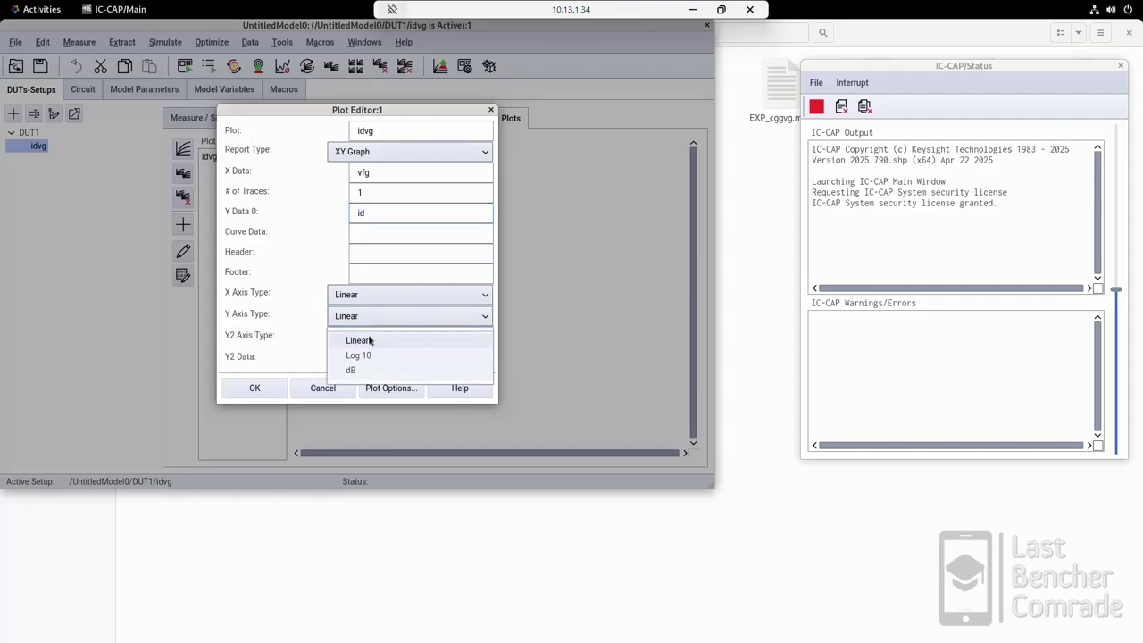
{"action": "left_click", "coordinate": [317, 270]}
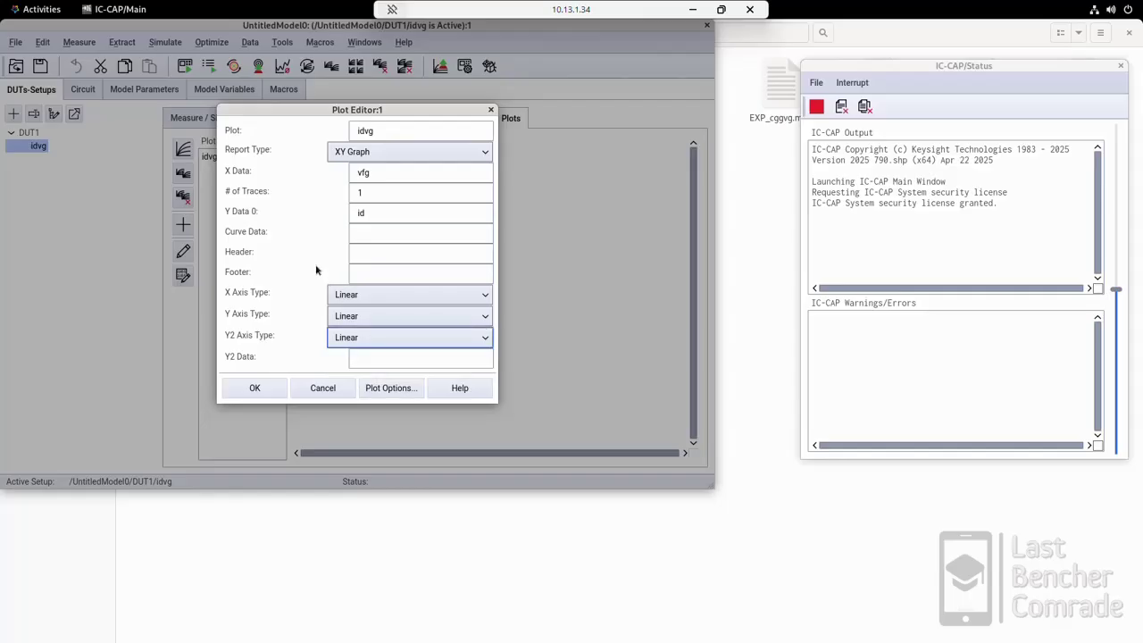
{"action": "left_click", "coordinate": [254, 388]}
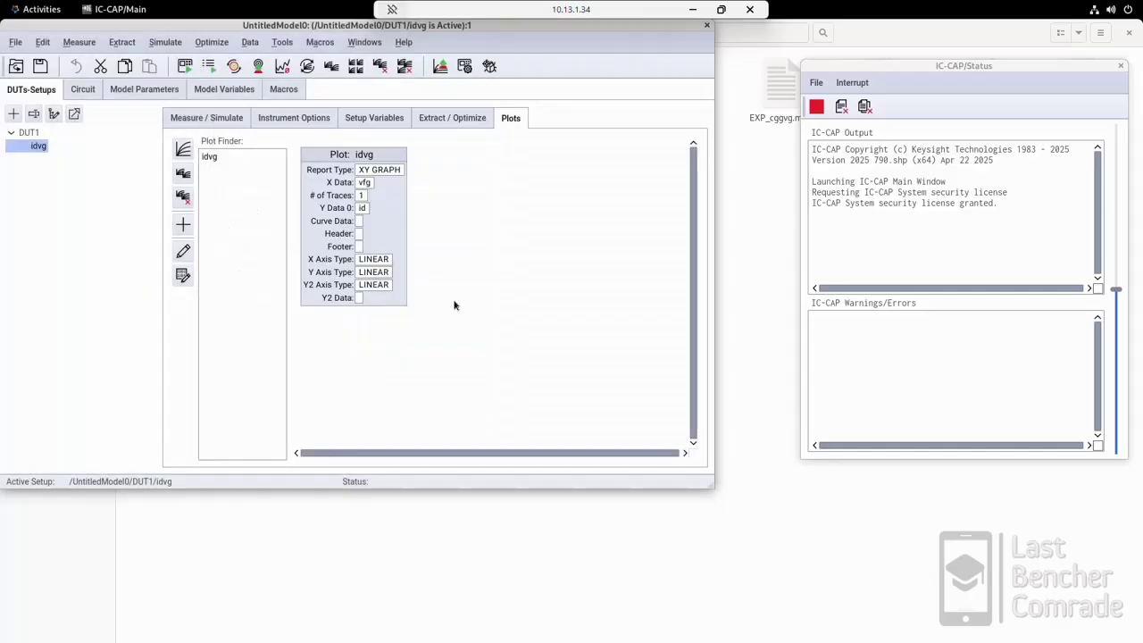
Display the idvg plot in an enlarged window beside the model window and read a point on each of the two rising curves.
{"action": "double_click", "coordinate": [227, 158]}
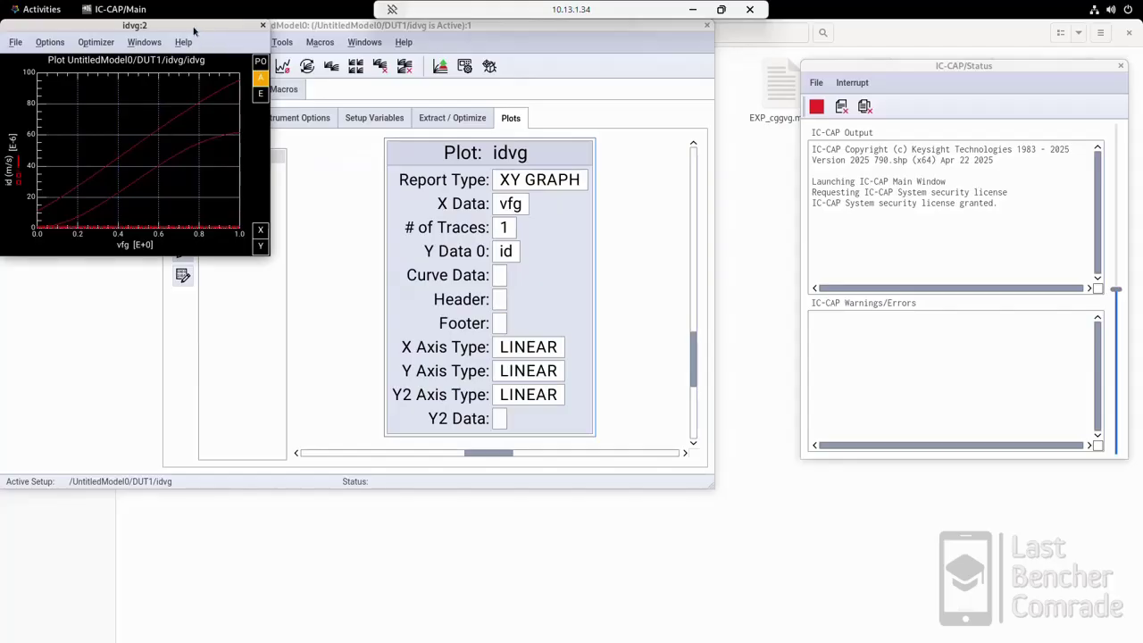
{"action": "left_click_drag", "start_coordinate": [232, 25], "coordinate": [1018, 63]}
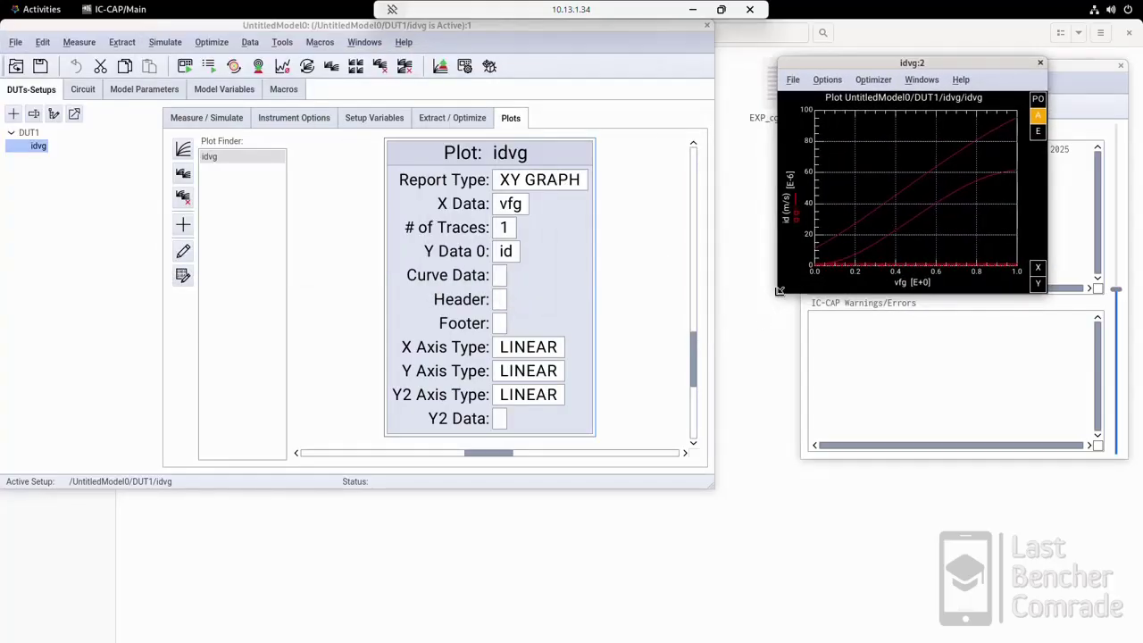
{"action": "left_click_drag", "start_coordinate": [779, 288], "coordinate": [634, 424]}
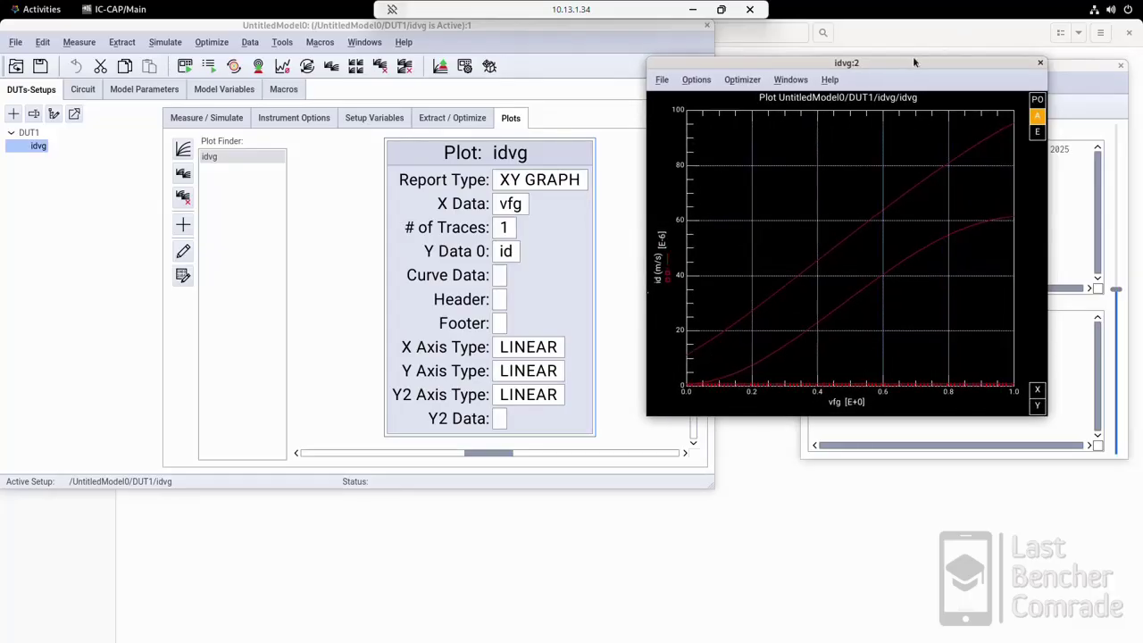
{"action": "left_click_drag", "start_coordinate": [911, 61], "coordinate": [972, 58]}
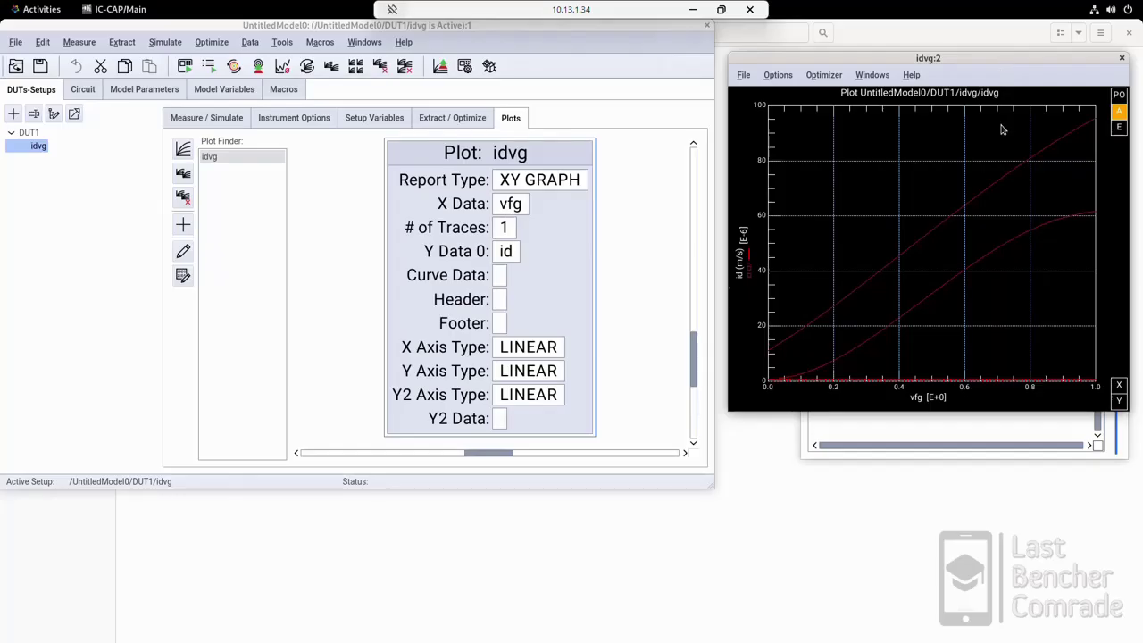
{"action": "left_click", "coordinate": [989, 262]}
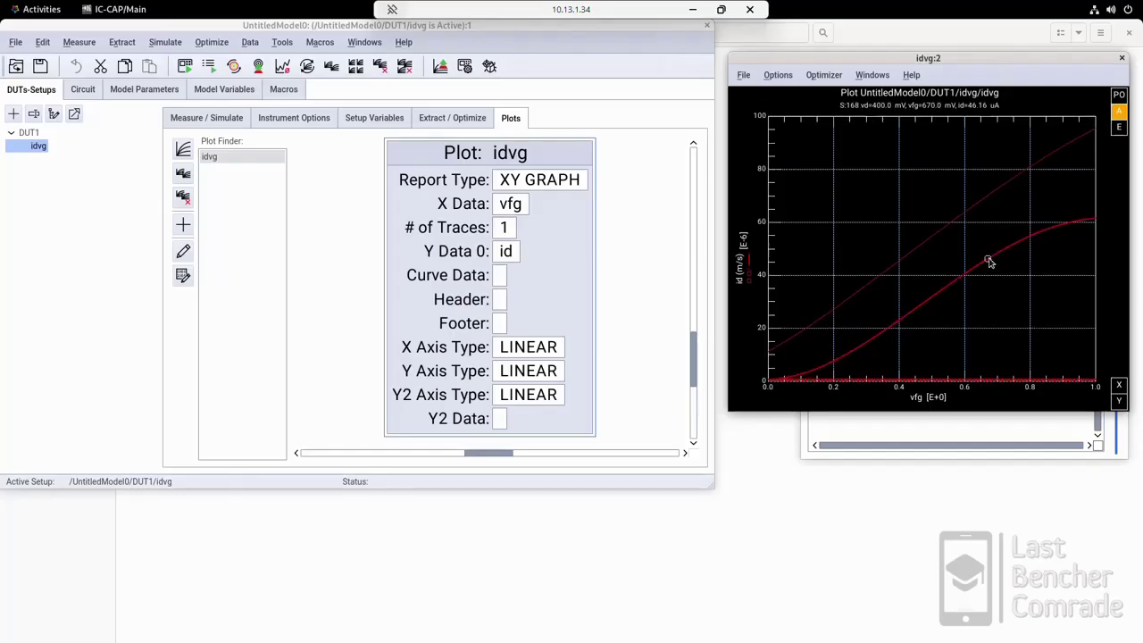
{"action": "left_click", "coordinate": [982, 201]}
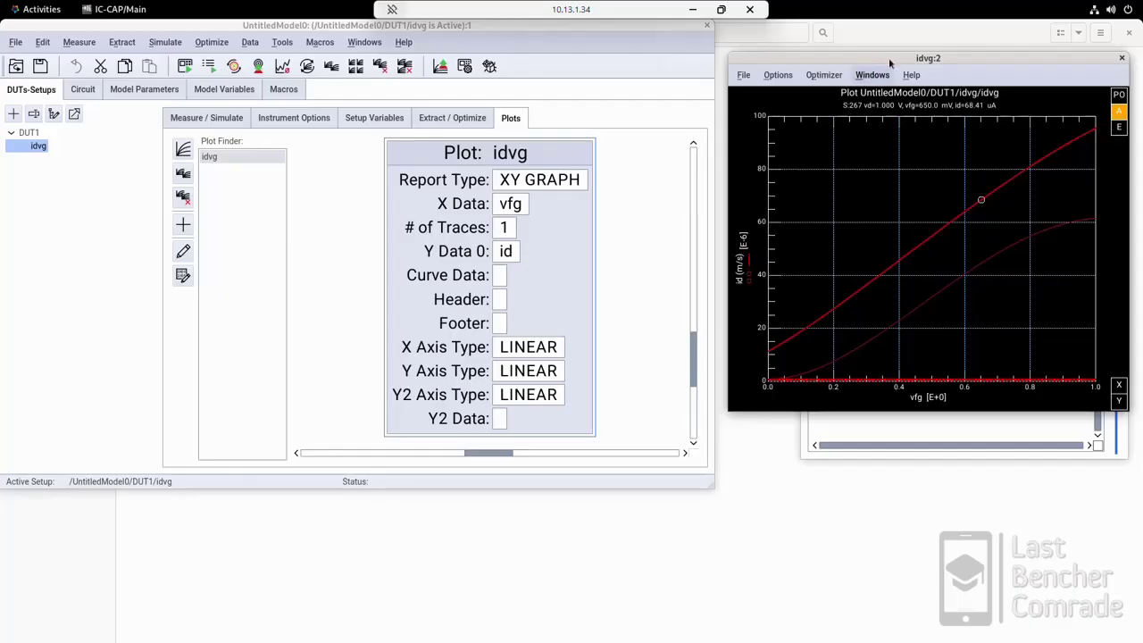
Maximize the idvg plot window and turn on Exchange Black-White for a light plot background.
{"action": "double_click", "coordinate": [930, 59]}
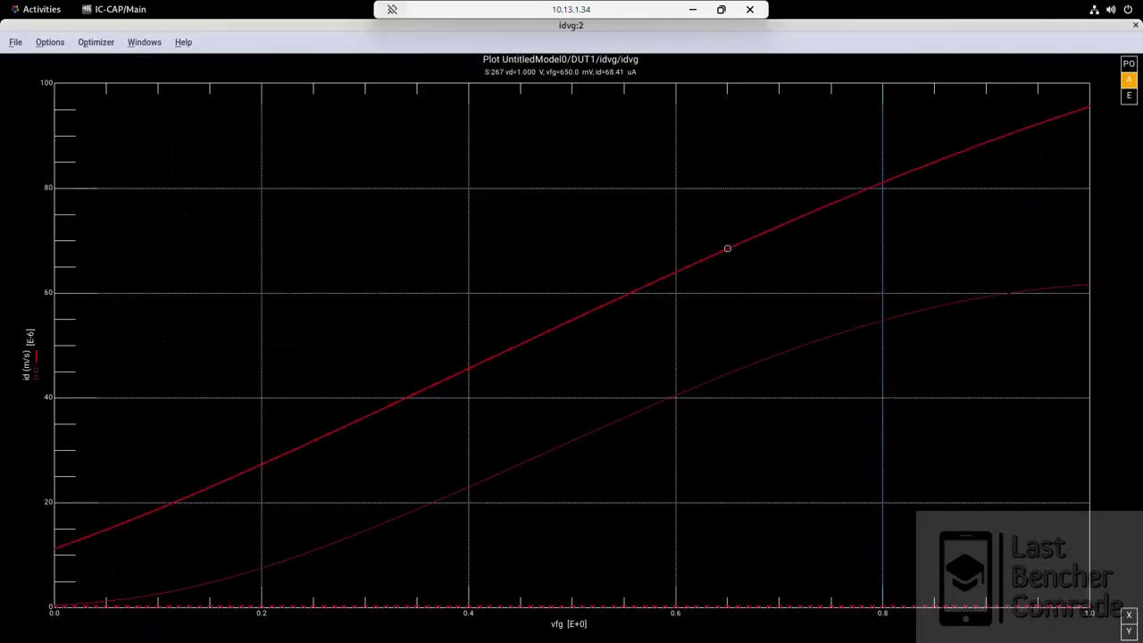
{"action": "left_click", "coordinate": [49, 43]}
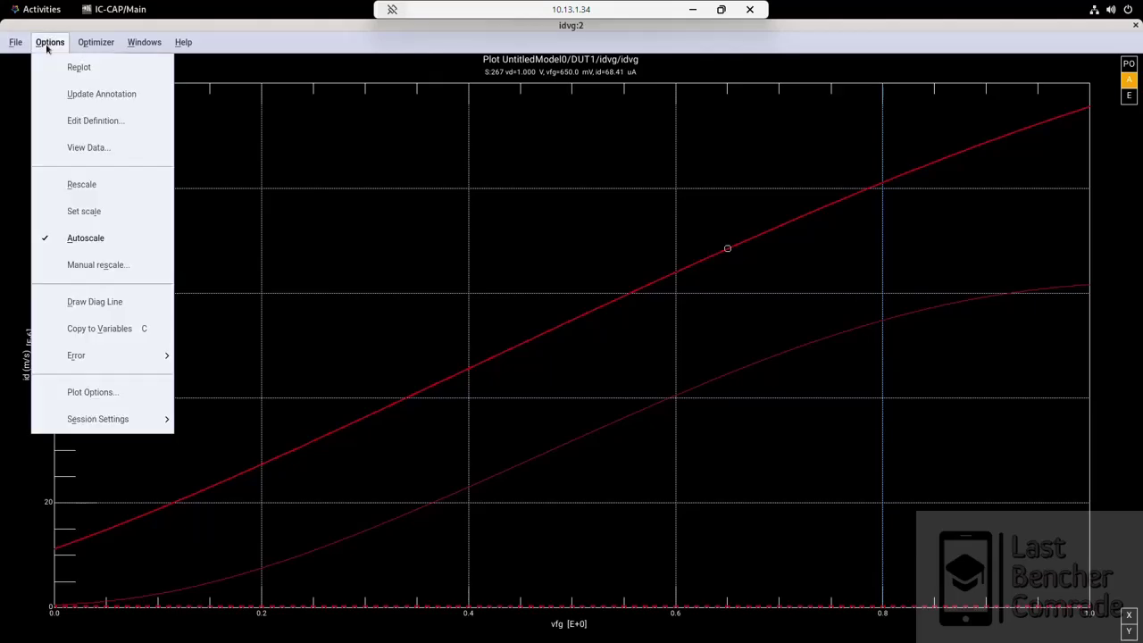
{"action": "mouse_move", "coordinate": [168, 421]}
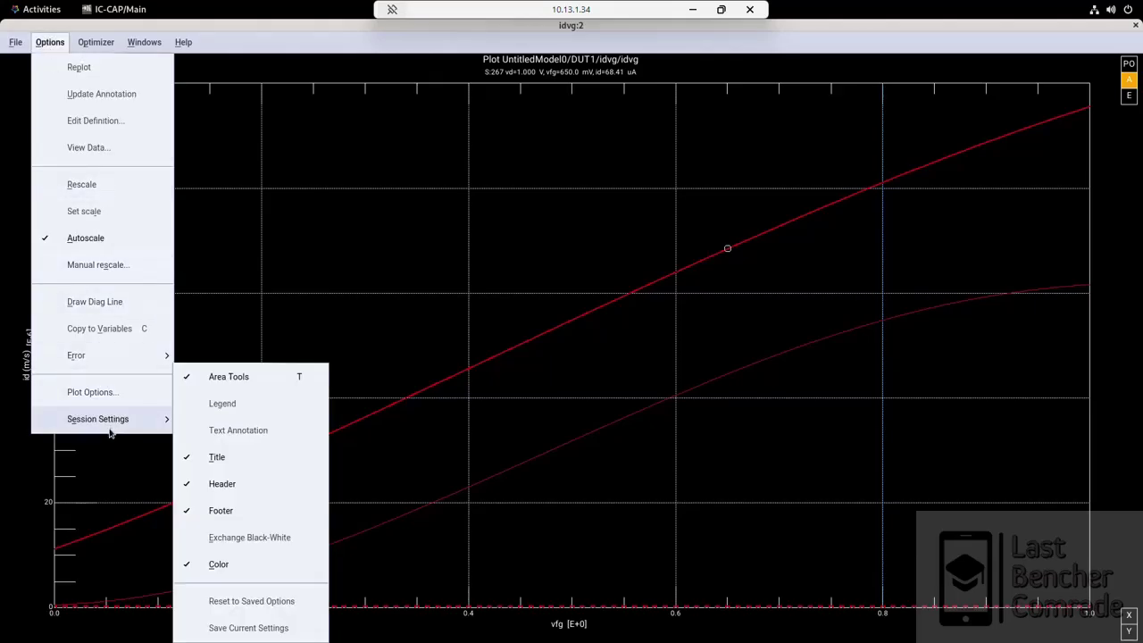
{"action": "left_click", "coordinate": [238, 539]}
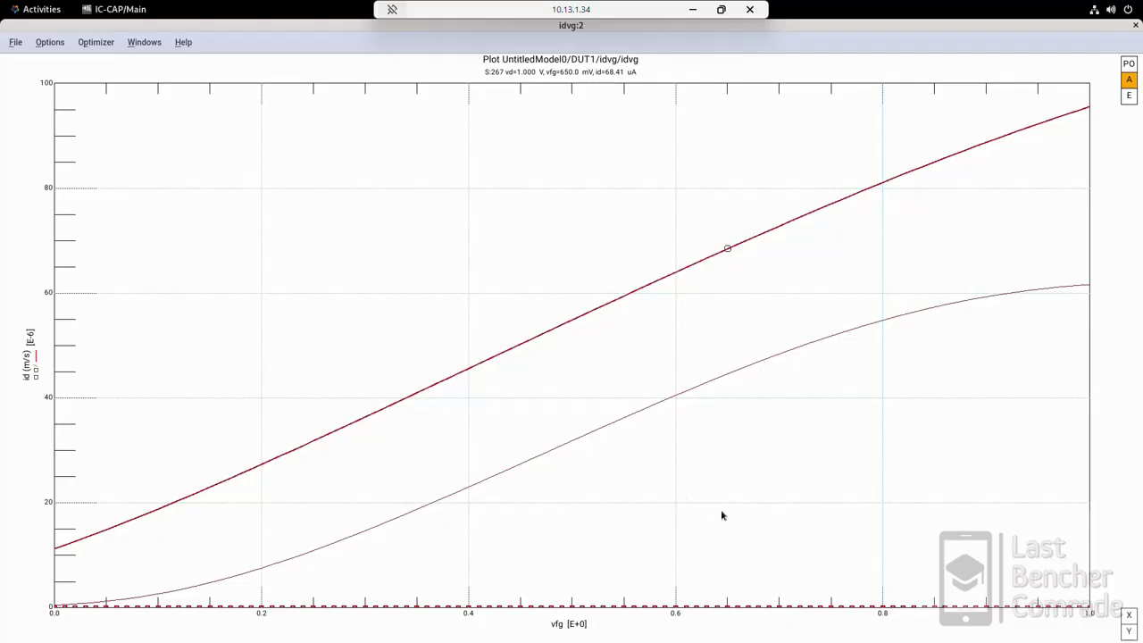
Read points on each drain-voltage curve of the idvg plot and compare the three curves at vfg 0.8 V.
{"action": "left_click", "coordinate": [708, 384]}
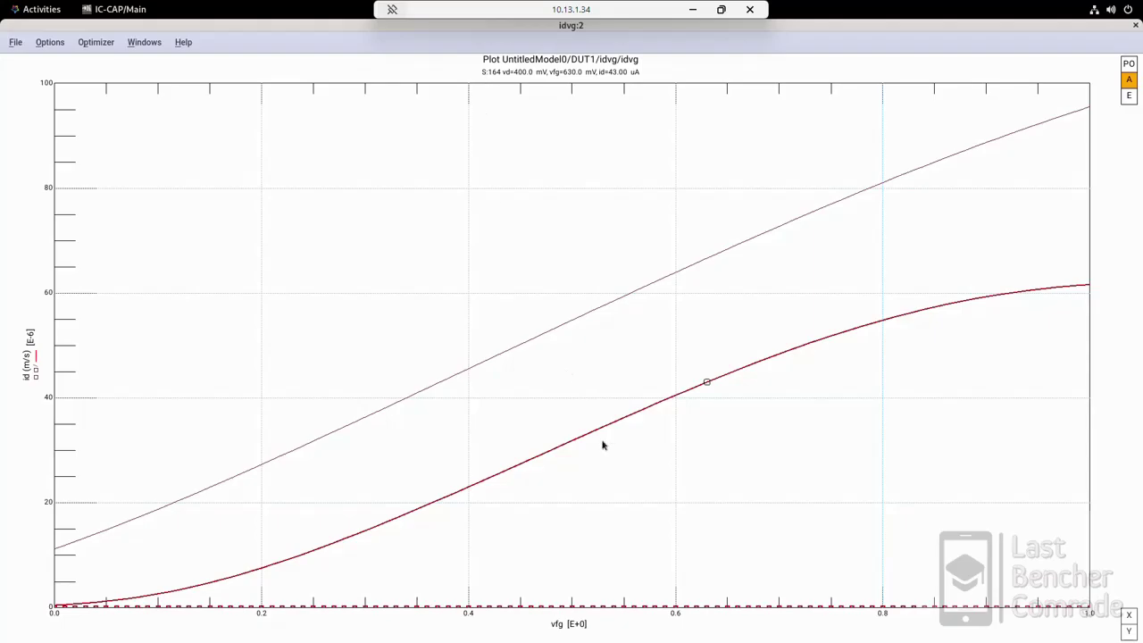
{"action": "left_click", "coordinate": [715, 606]}
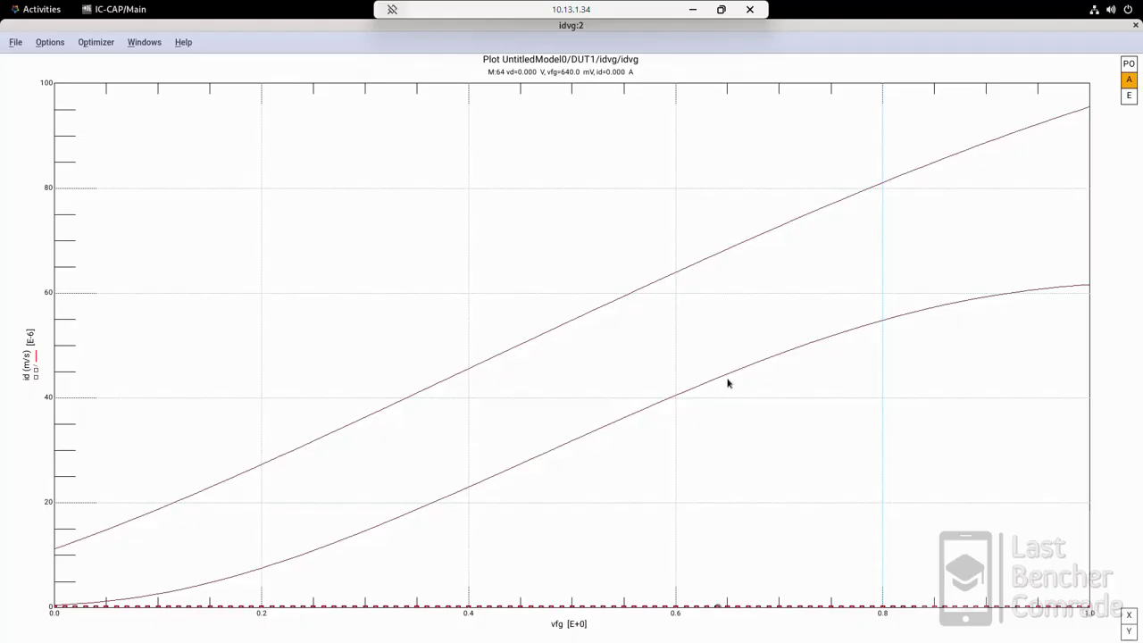
{"action": "left_click", "coordinate": [882, 323]}
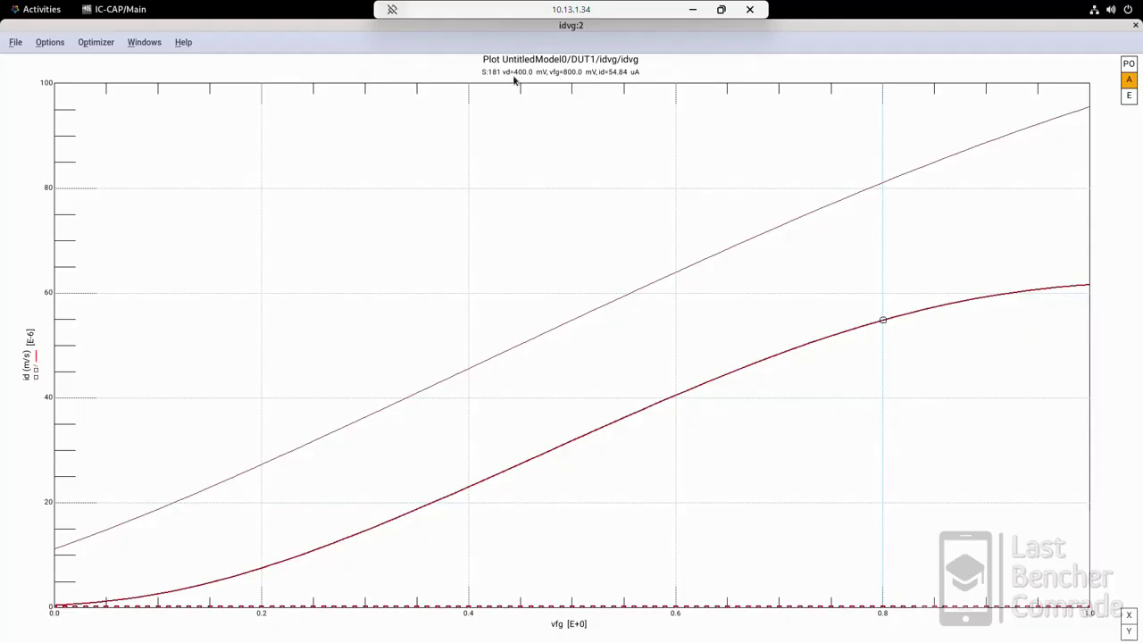
{"action": "left_click", "coordinate": [882, 184]}
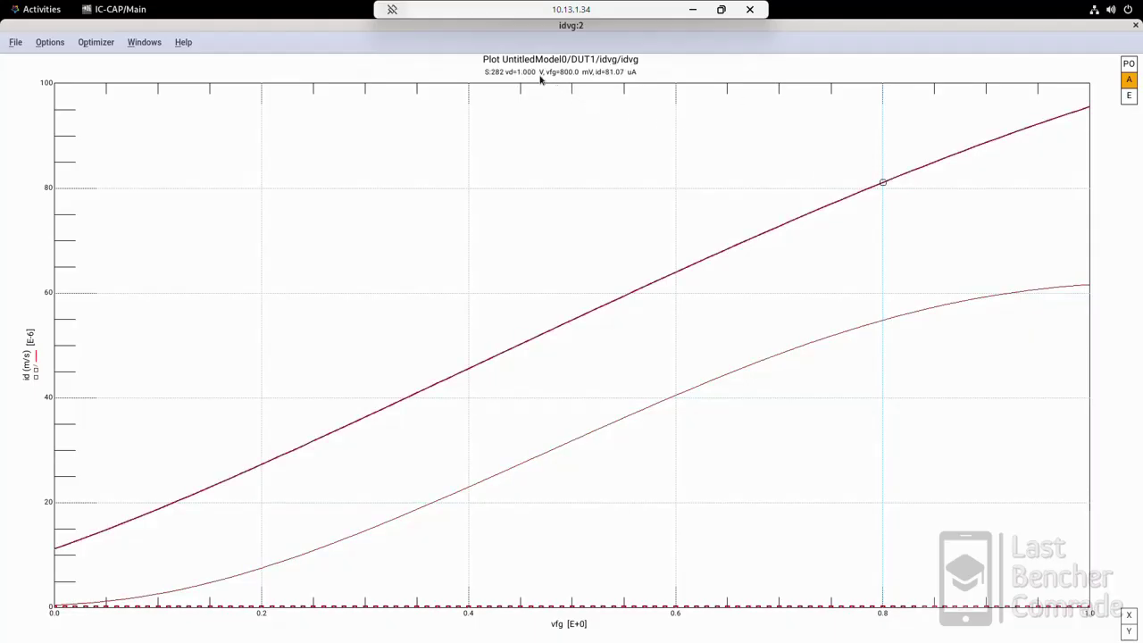
{"action": "left_click", "coordinate": [884, 606]}
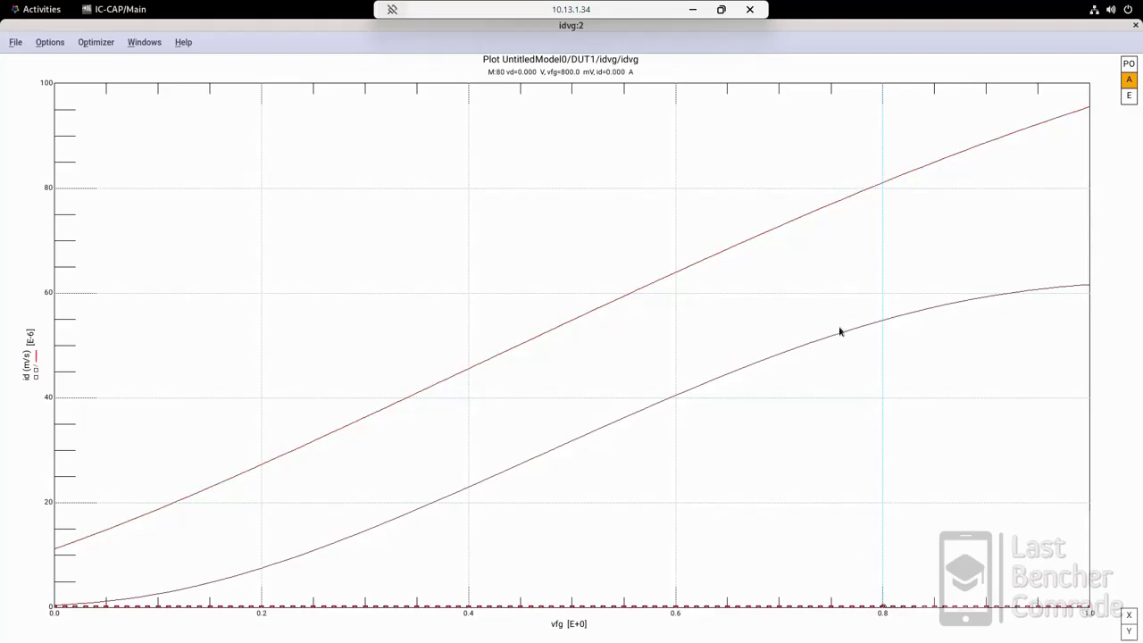
{"action": "left_click", "coordinate": [883, 320]}
{"action": "left_click", "coordinate": [884, 185]}
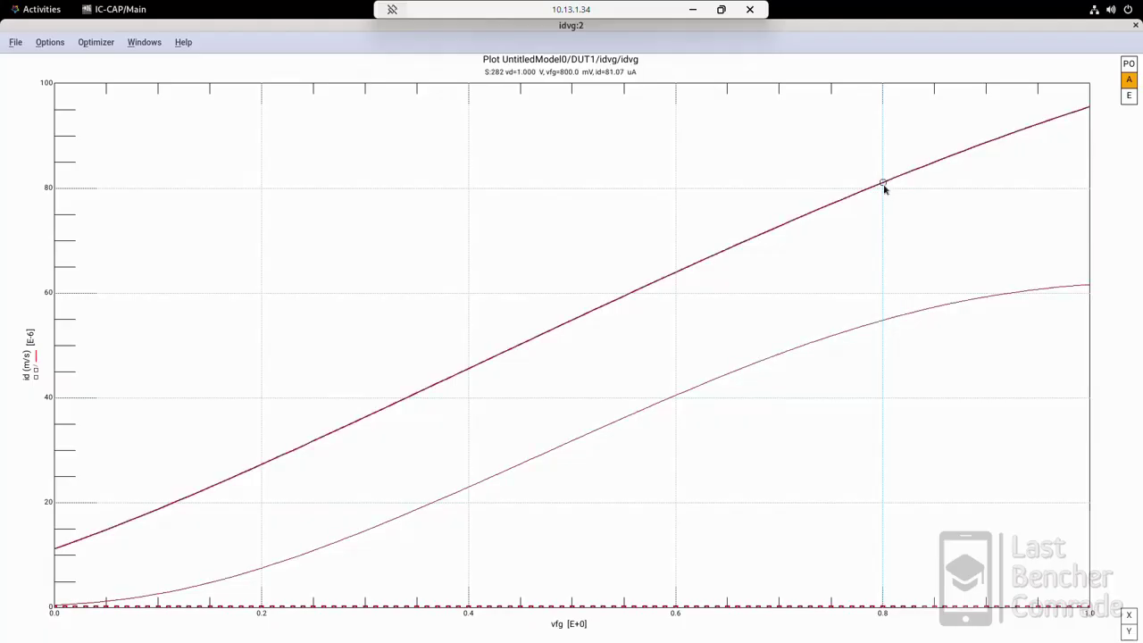
Examine several points along the highest idvg curve and close the plot window.
{"action": "left_click", "coordinate": [338, 439]}
{"action": "left_click", "coordinate": [613, 305]}
{"action": "left_click", "coordinate": [826, 214]}
{"action": "left_click", "coordinate": [1134, 25]}
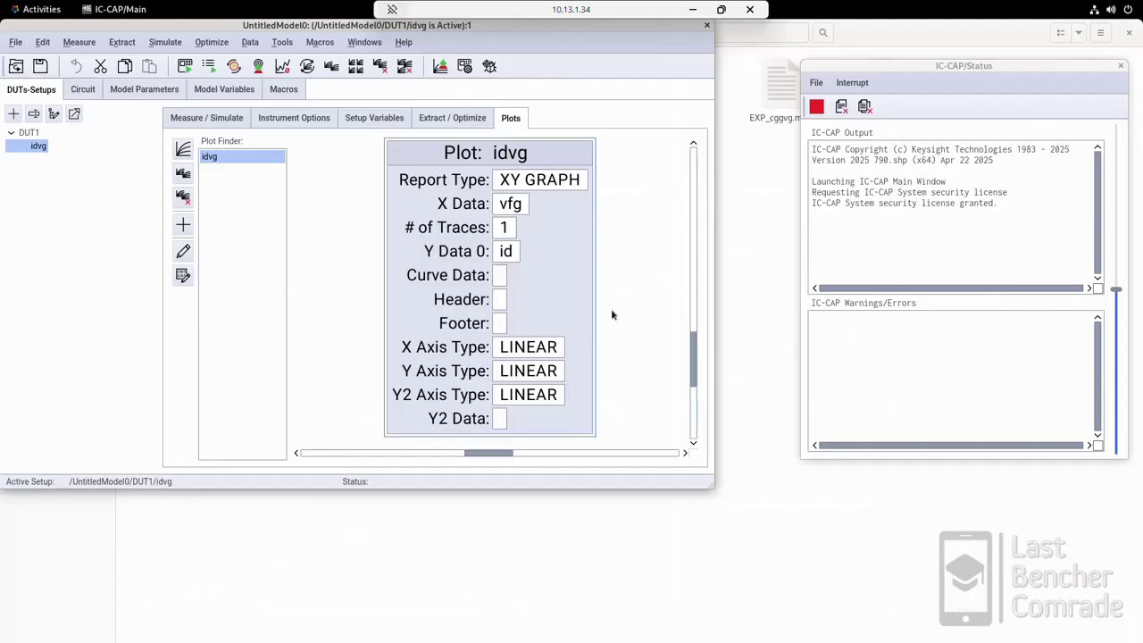
Set the idvg plot's Y2 Axis Type to Log 10 and display the plot again.
{"action": "left_click", "coordinate": [571, 162]}
{"action": "double_click", "coordinate": [571, 163]}
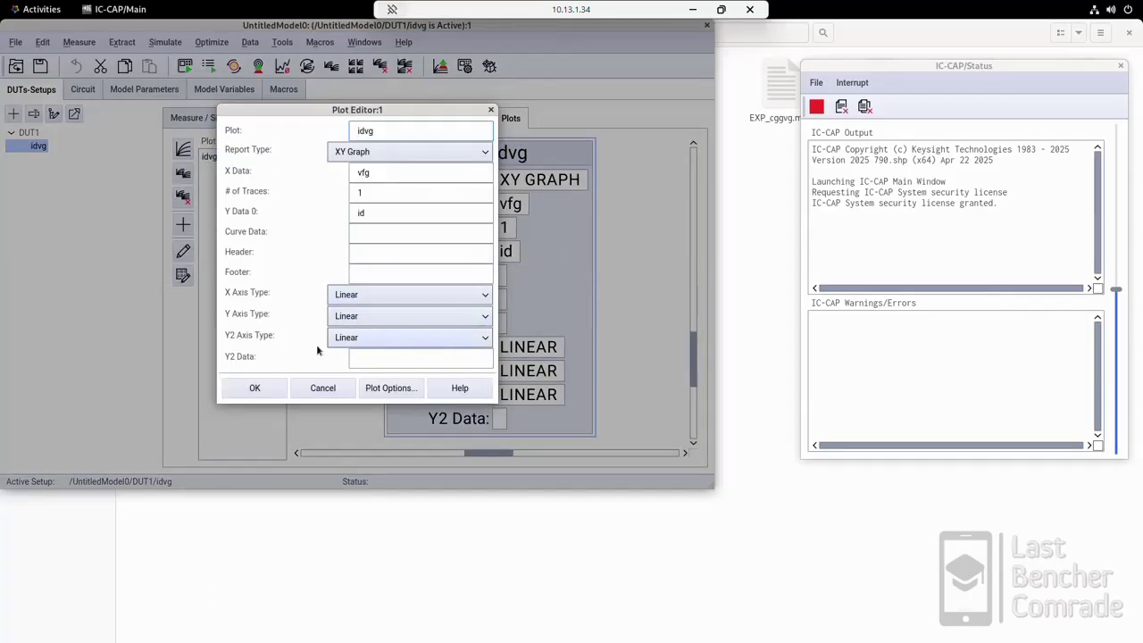
{"action": "left_click", "coordinate": [390, 337]}
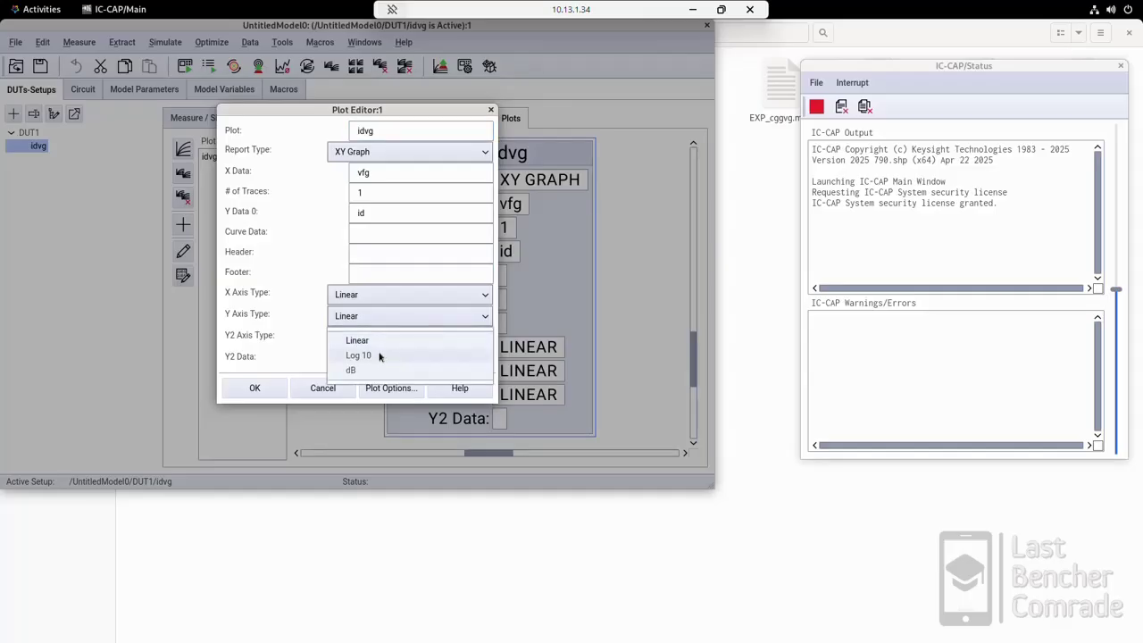
{"action": "left_click", "coordinate": [379, 356]}
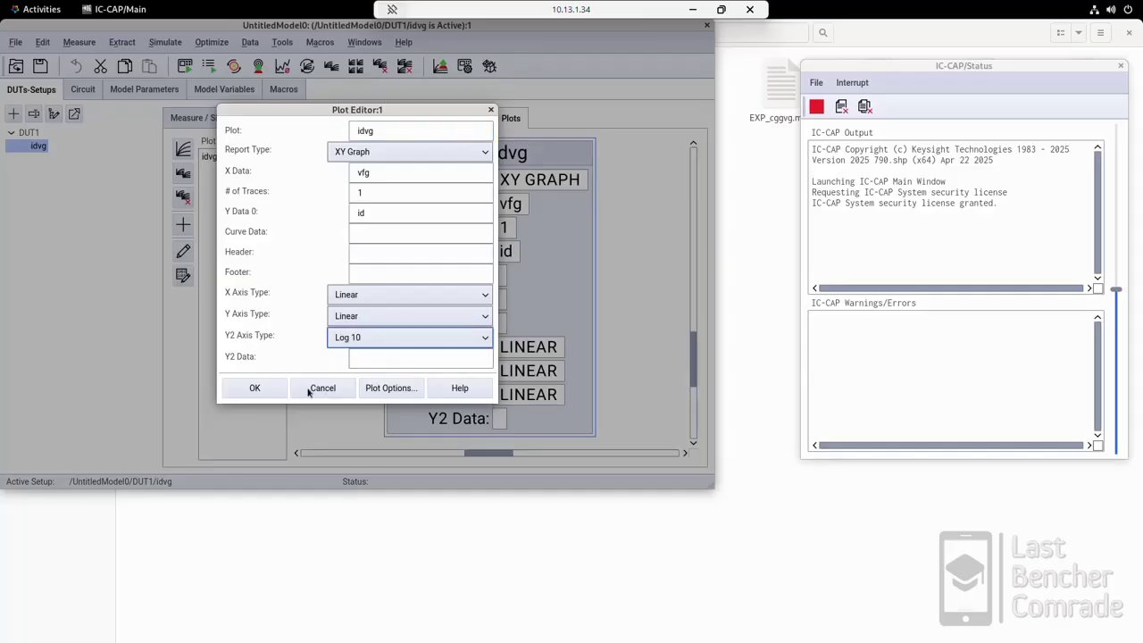
{"action": "left_click", "coordinate": [268, 395]}
{"action": "double_click", "coordinate": [555, 163]}
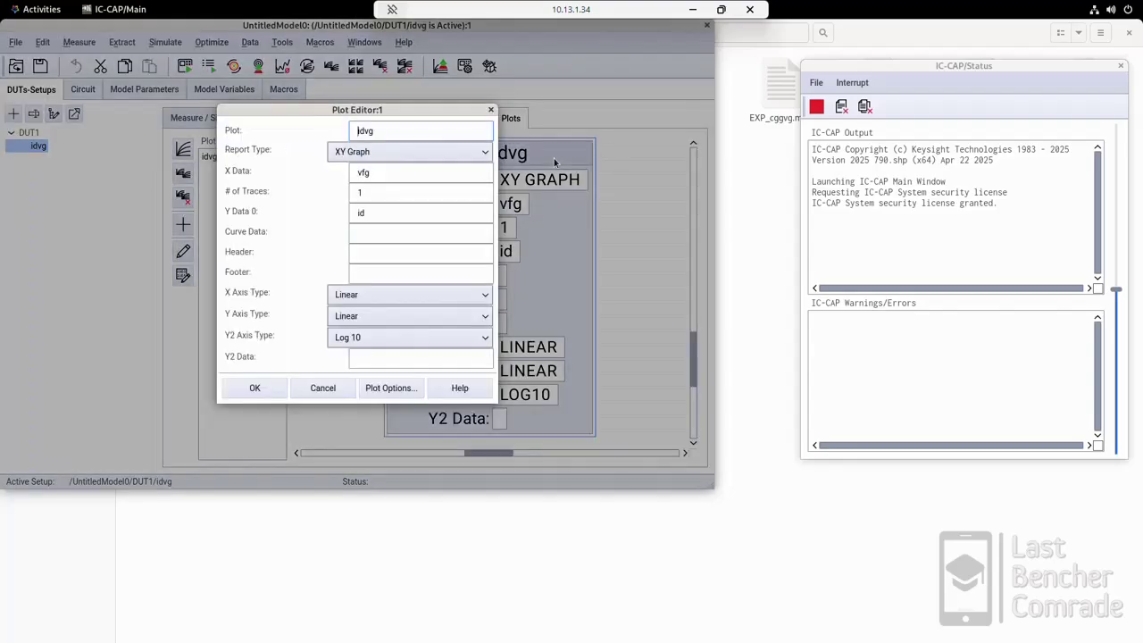
{"action": "left_click", "coordinate": [268, 391]}
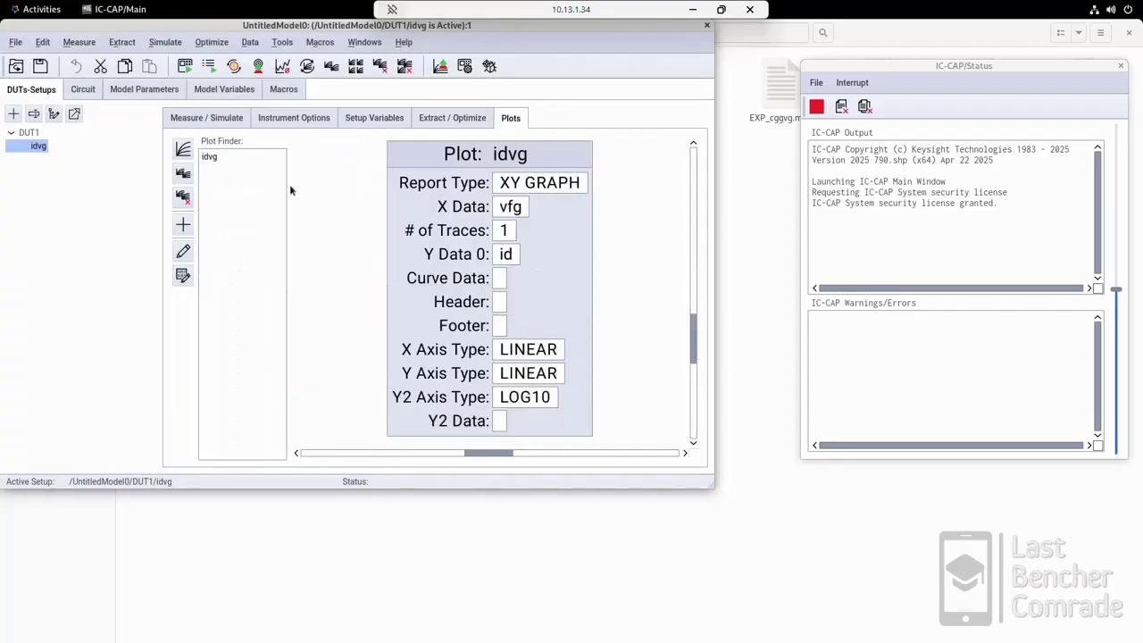
{"action": "double_click", "coordinate": [232, 159]}
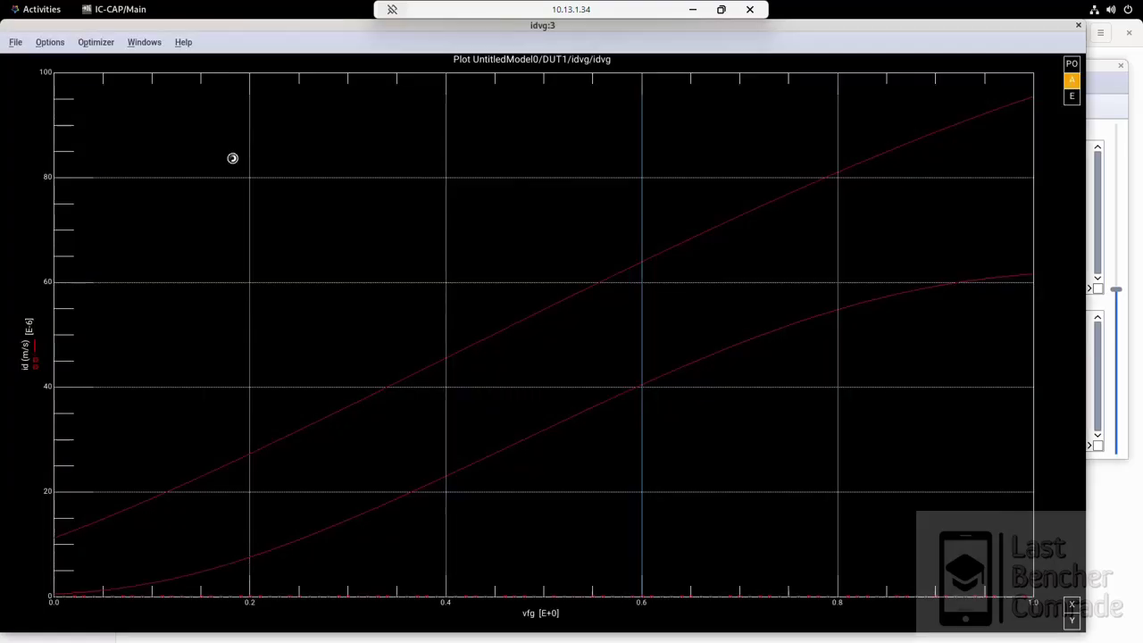
Switch the idvg plot's y axis to a log scale, close the plot window and return to the setup's inputs and outputs.
{"action": "left_click", "coordinate": [1072, 621]}
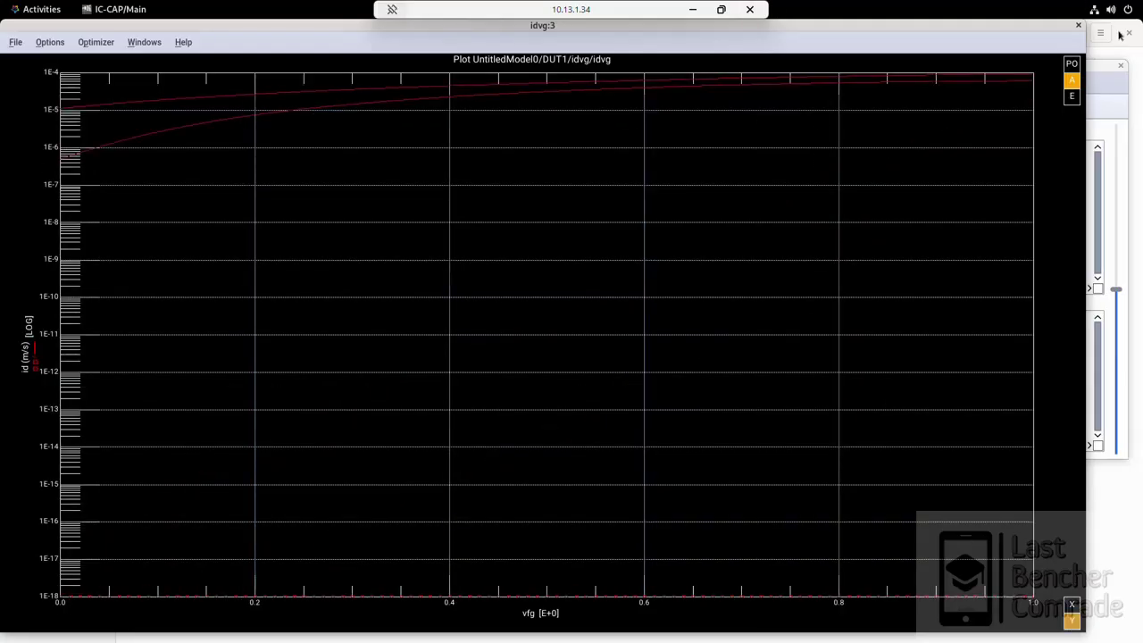
{"action": "left_click", "coordinate": [1078, 25]}
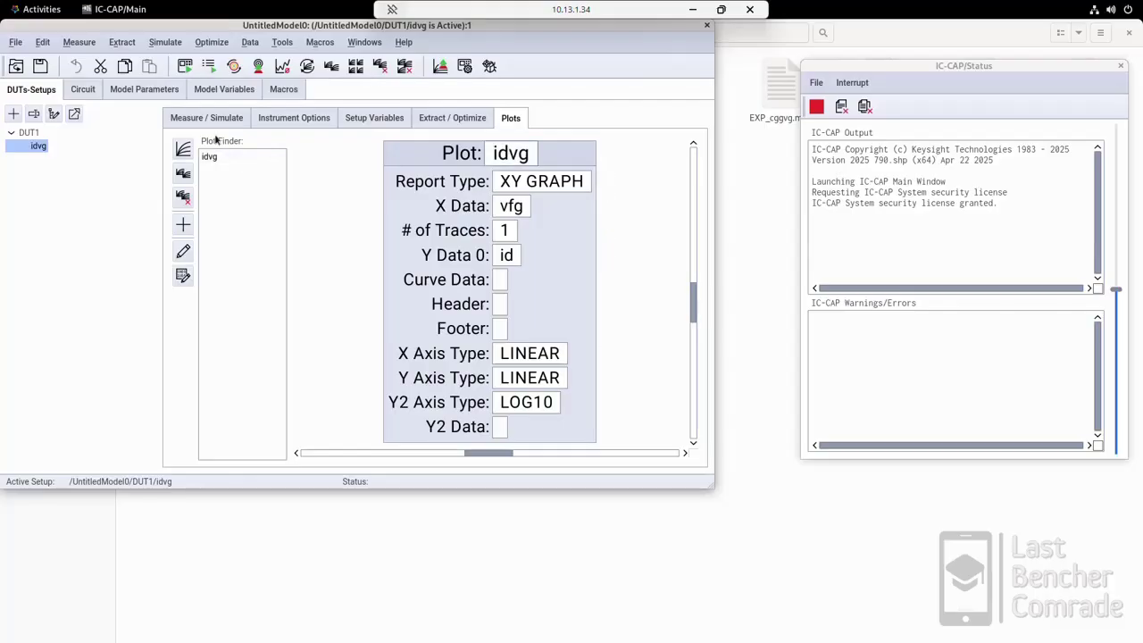
{"action": "left_click", "coordinate": [215, 119]}
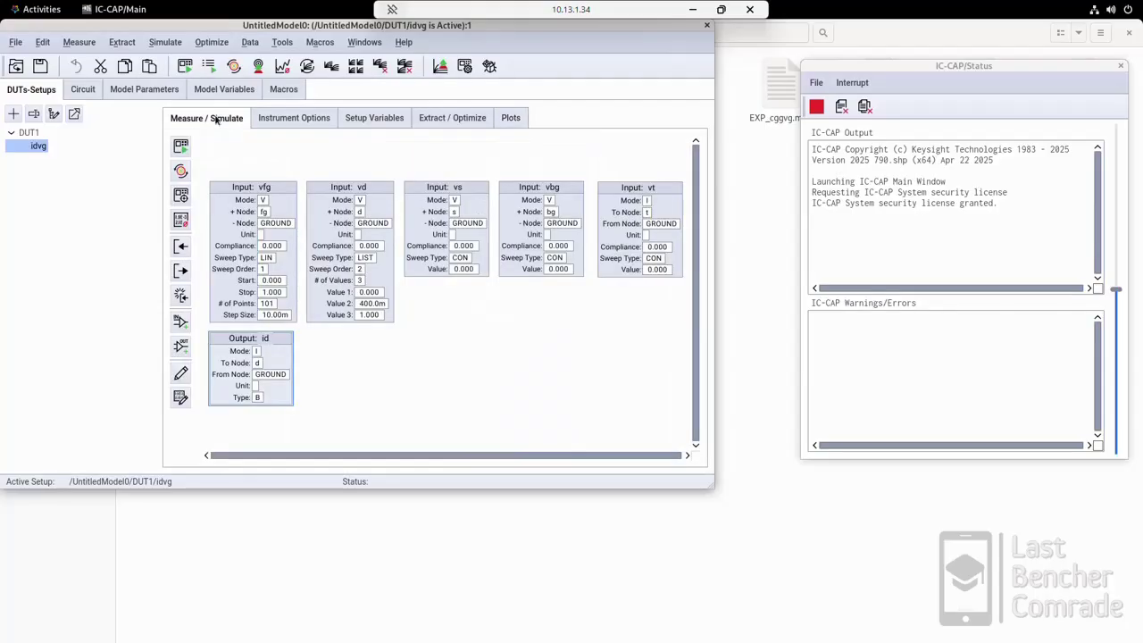
Review DUT1's test circuit, then save the entire model as Demo1.mdl, replacing the existing file.
{"action": "left_click", "coordinate": [44, 135]}
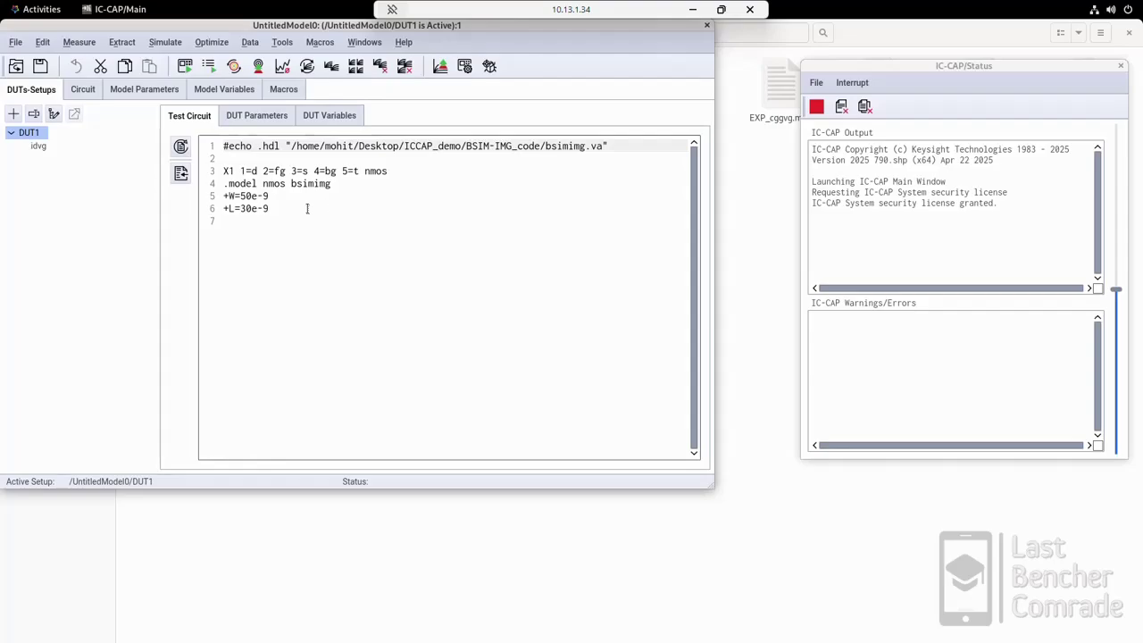
{"action": "left_click", "coordinate": [43, 147]}
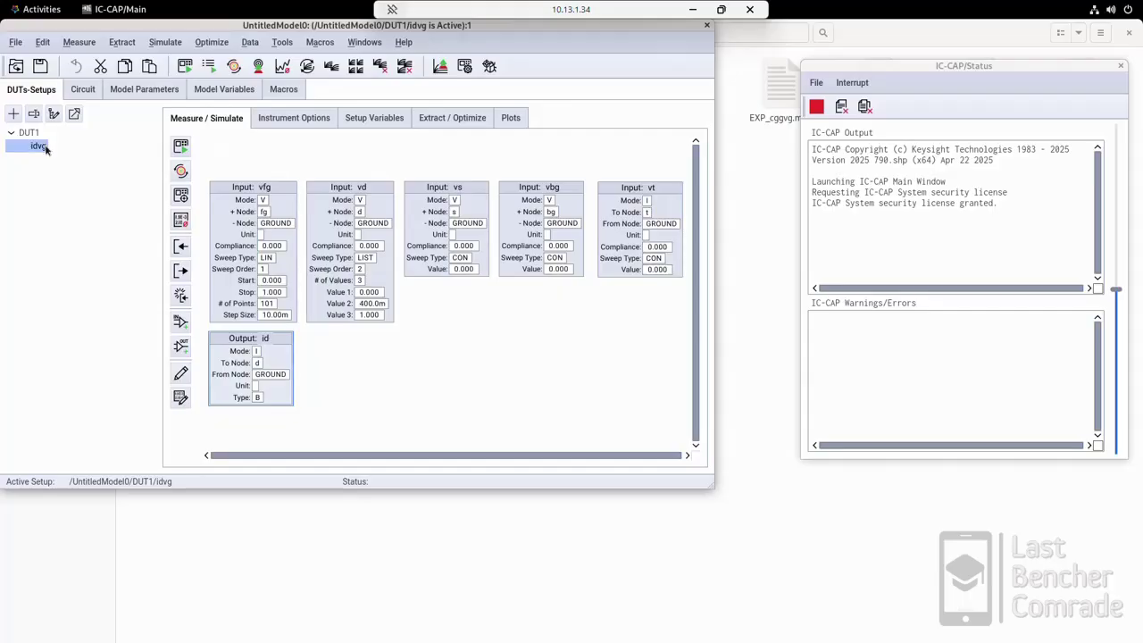
{"action": "left_click", "coordinate": [41, 66]}
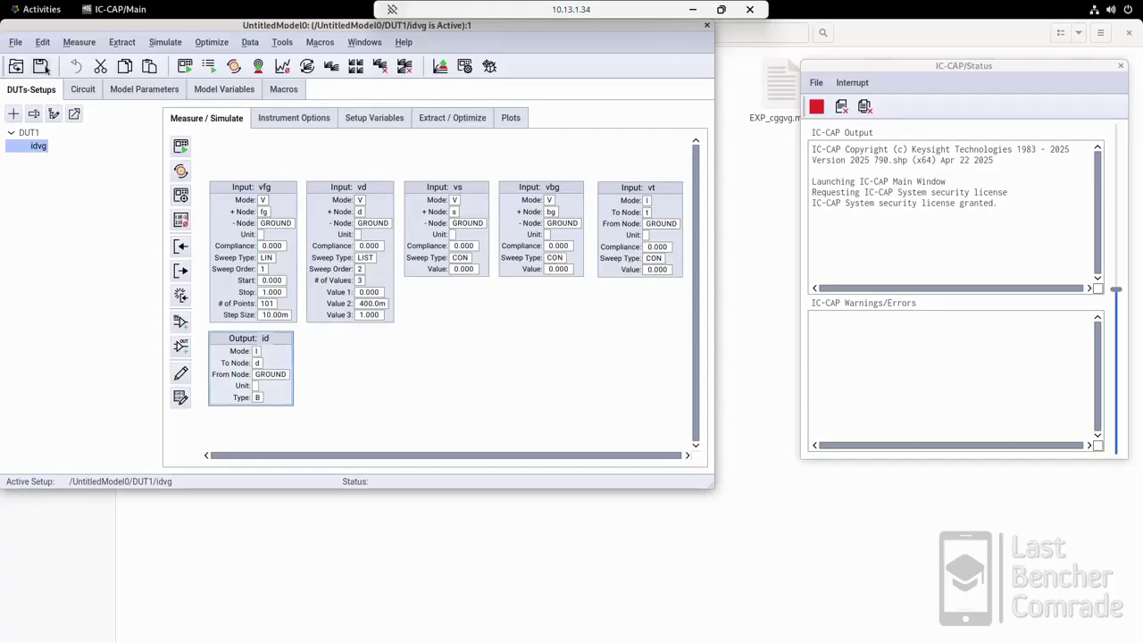
{"action": "left_click", "coordinate": [279, 346]}
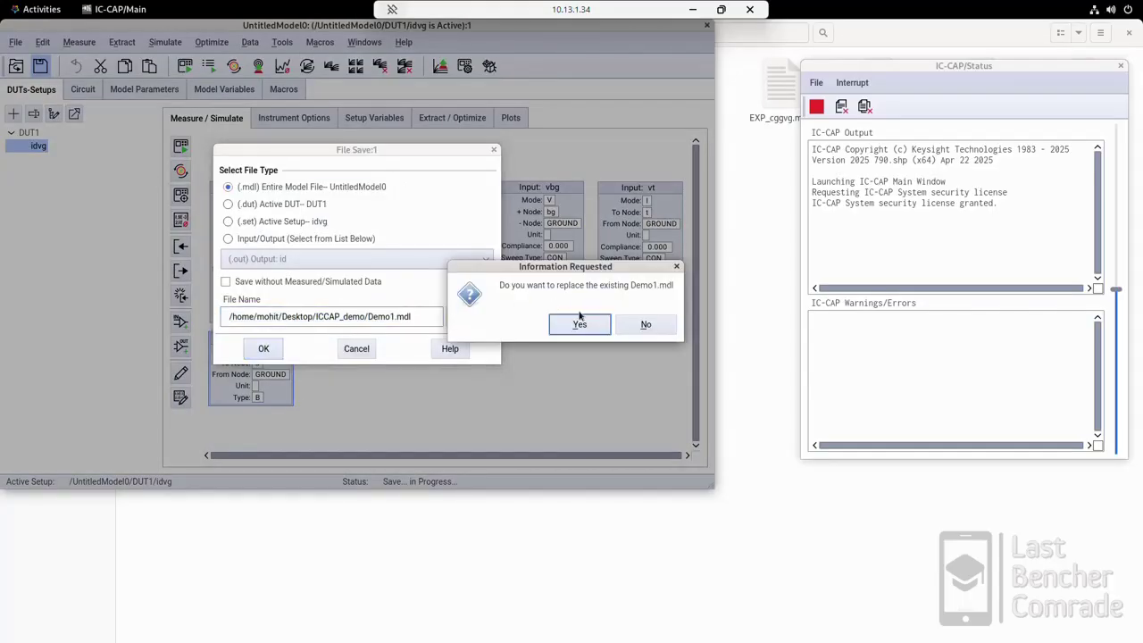
{"action": "left_click", "coordinate": [600, 325]}
{"action": "left_click", "coordinate": [667, 326]}
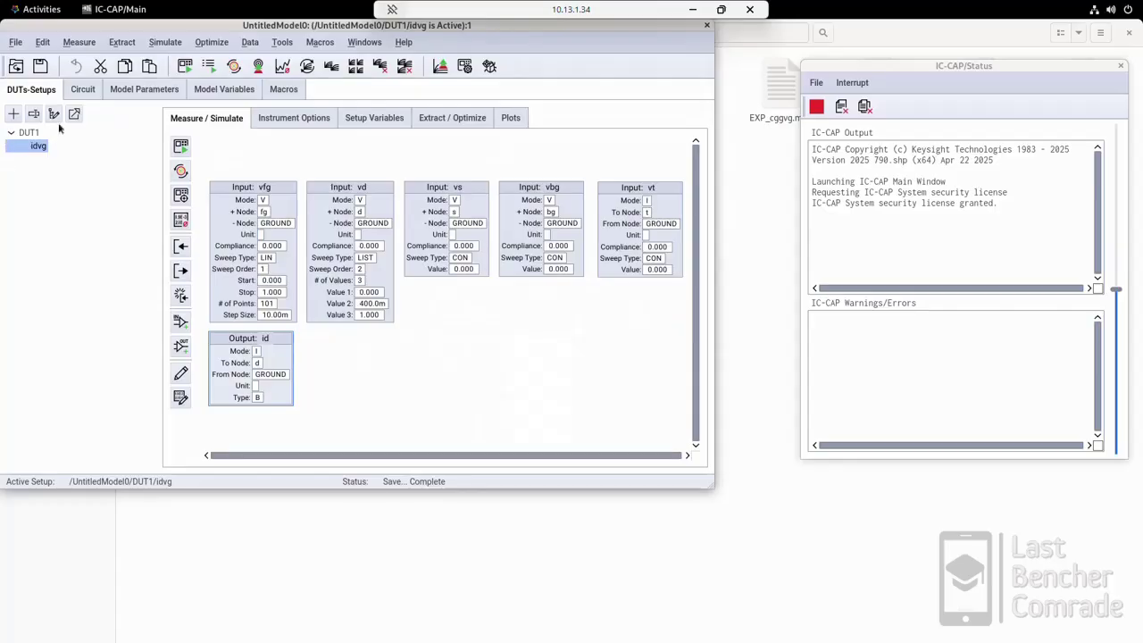
Add a new setup named idvd to DUT1 and open it.
{"action": "left_click", "coordinate": [13, 114]}
{"action": "left_click", "coordinate": [304, 279]}
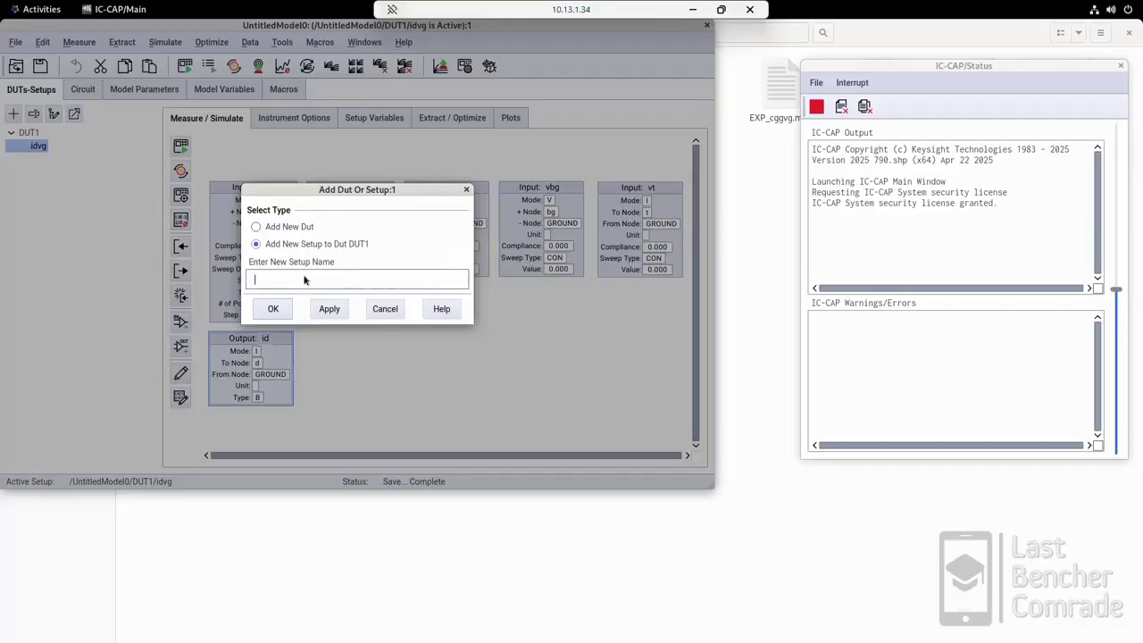
{"action": "type", "text": "idvd"}
{"action": "left_click", "coordinate": [273, 308]}
{"action": "left_click", "coordinate": [38, 161]}
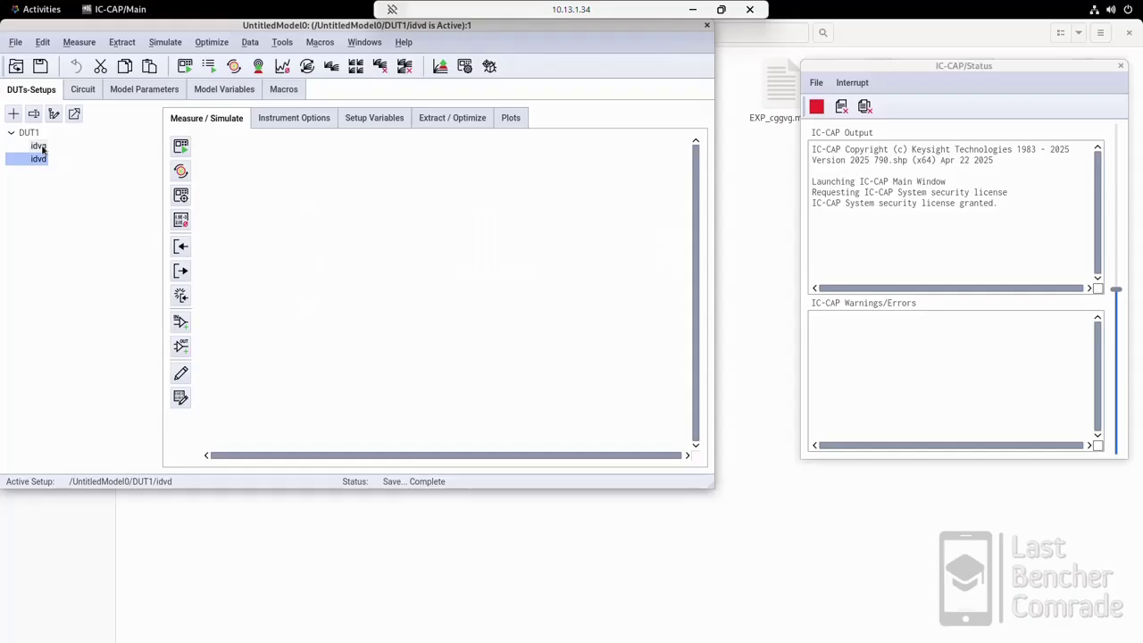
Copy all inputs and the id output from the idvg setup into the idvd setup.
{"action": "left_click", "coordinate": [45, 146]}
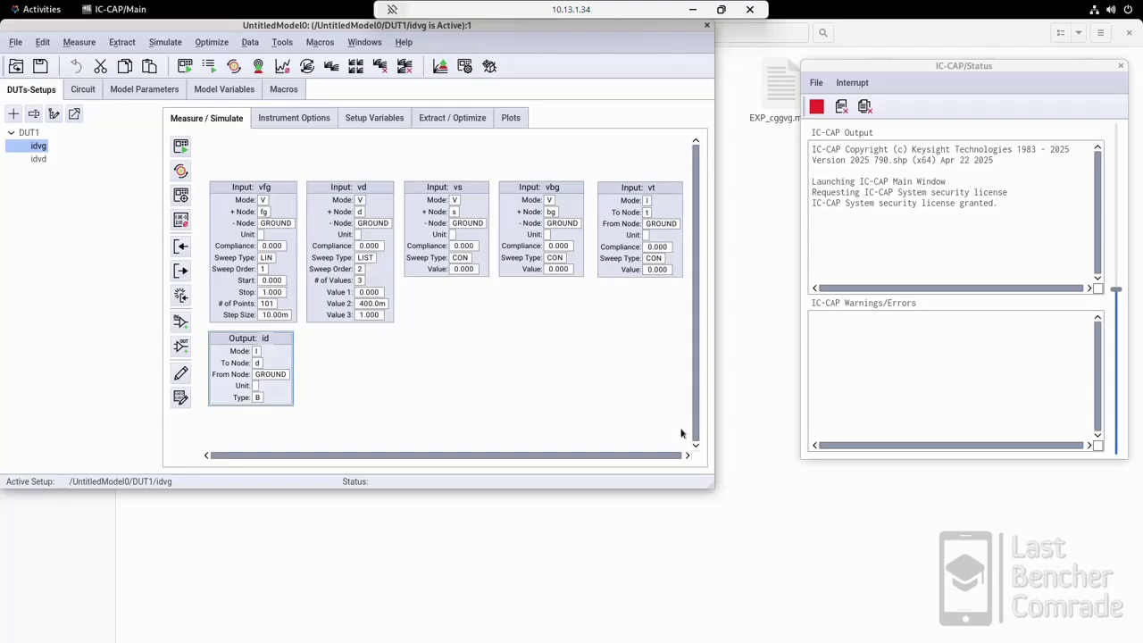
{"action": "right_click", "coordinate": [387, 283]}
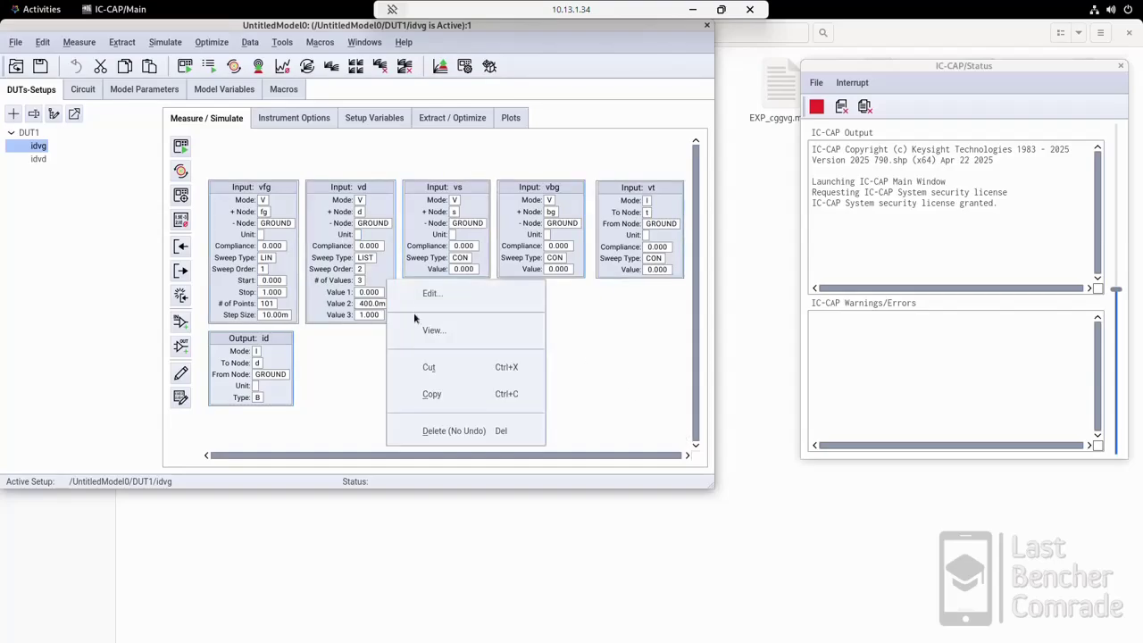
{"action": "left_click", "coordinate": [437, 394]}
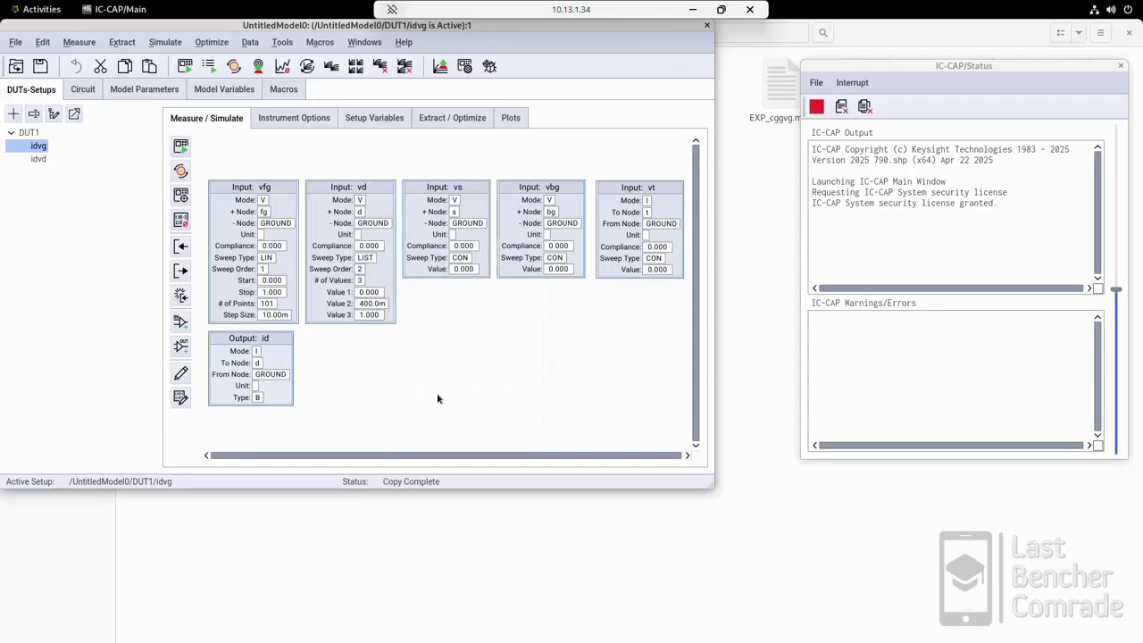
{"action": "left_click", "coordinate": [37, 159]}
{"action": "right_click", "coordinate": [378, 216]}
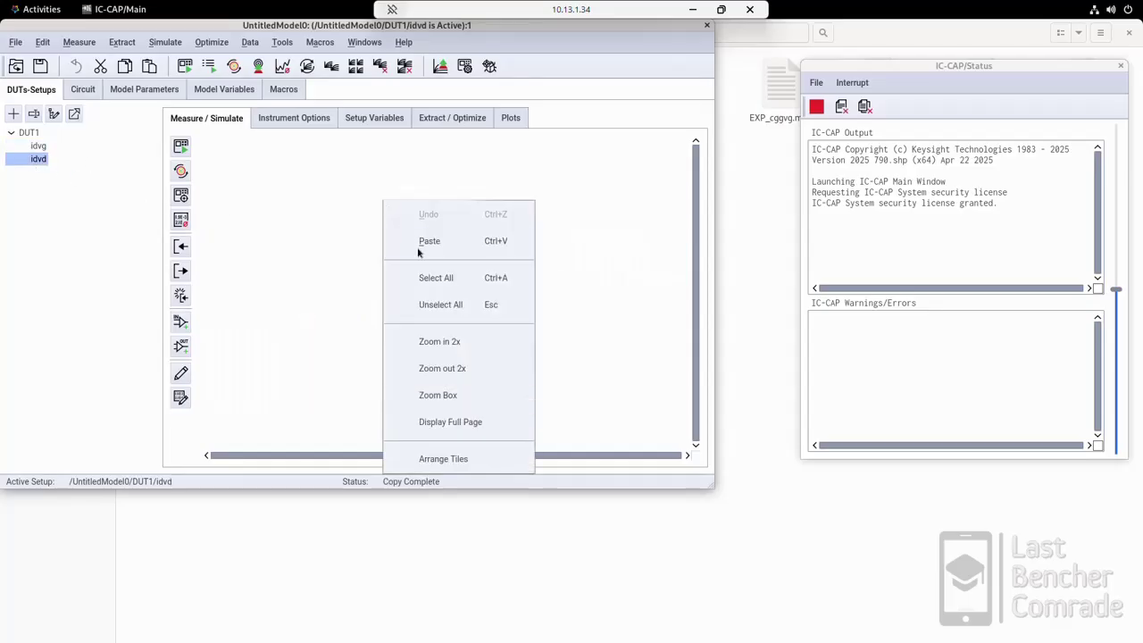
{"action": "left_click", "coordinate": [454, 249]}
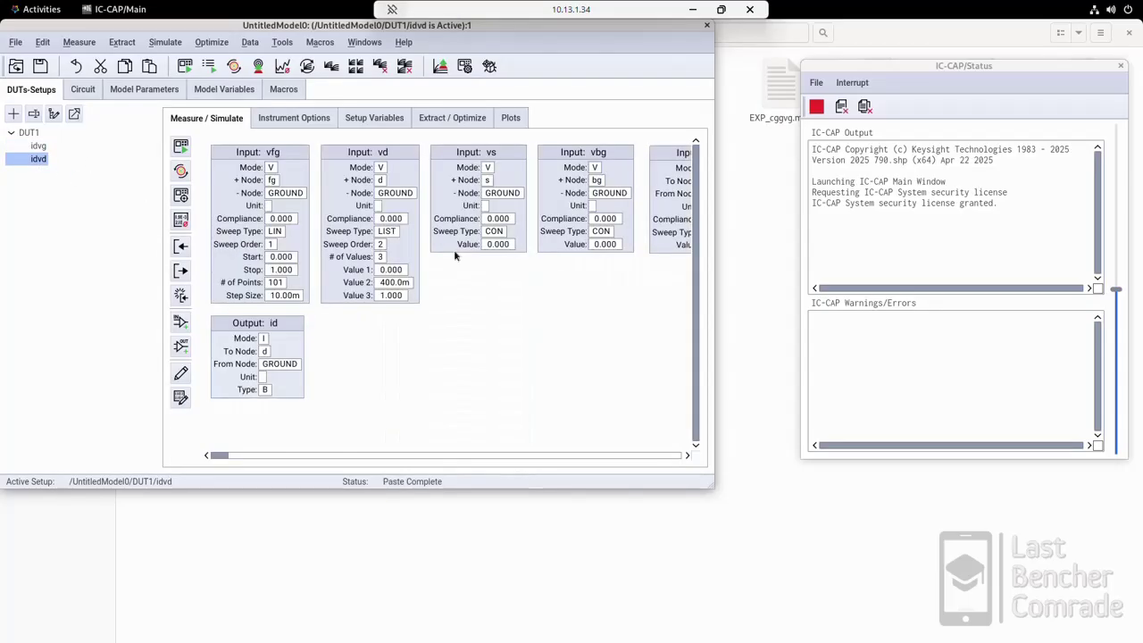
{"action": "right_click", "coordinate": [493, 314]}
{"action": "left_click", "coordinate": [574, 536]}
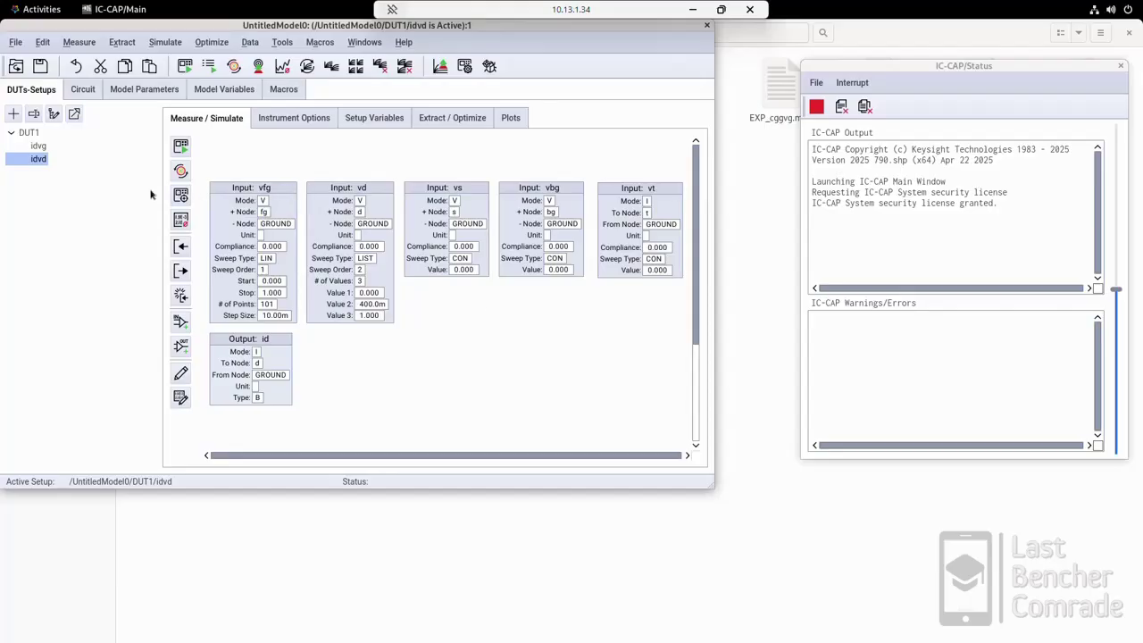
Try to copy the idvg setup and paste it as a duplicate in DUT1.
{"action": "left_click", "coordinate": [39, 146]}
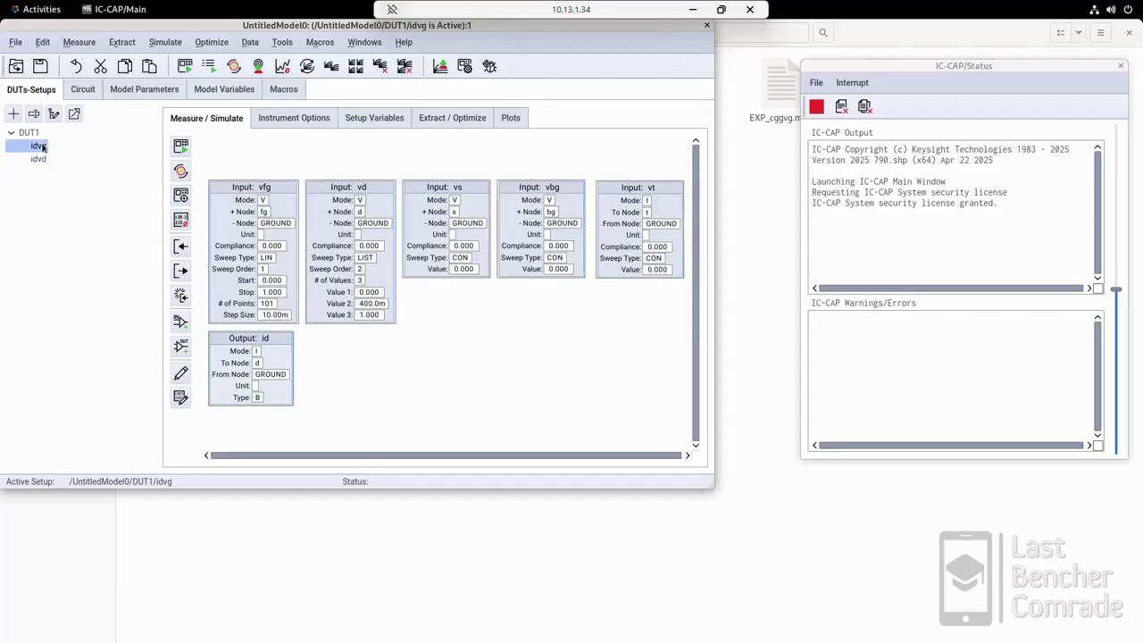
{"action": "right_click", "coordinate": [42, 146]}
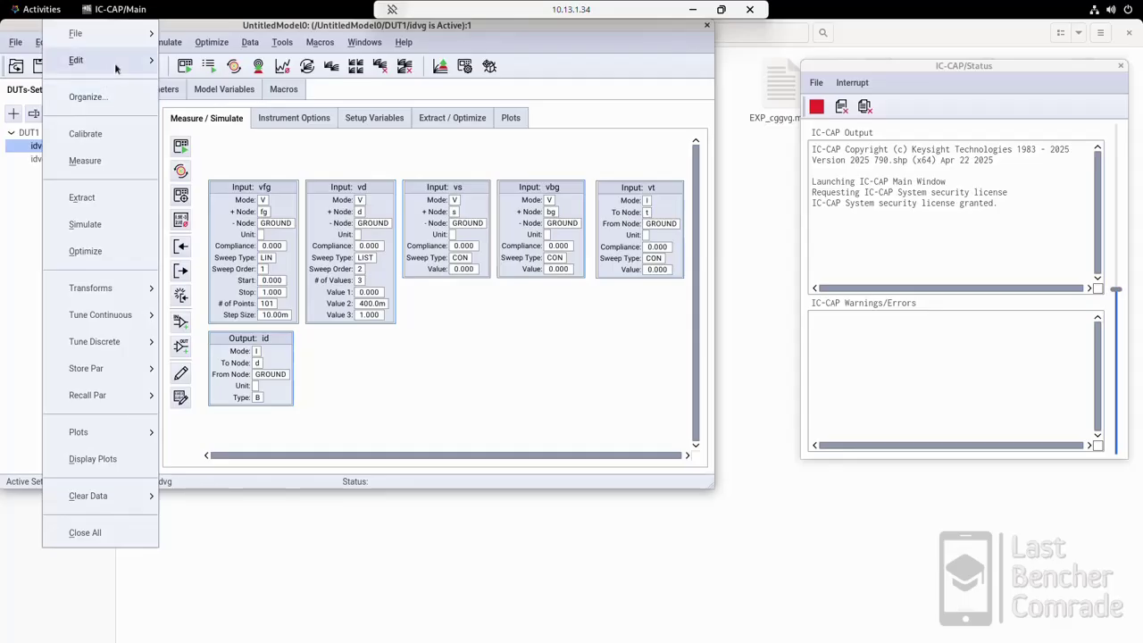
{"action": "mouse_move", "coordinate": [76, 60]}
{"action": "left_click", "coordinate": [204, 91]}
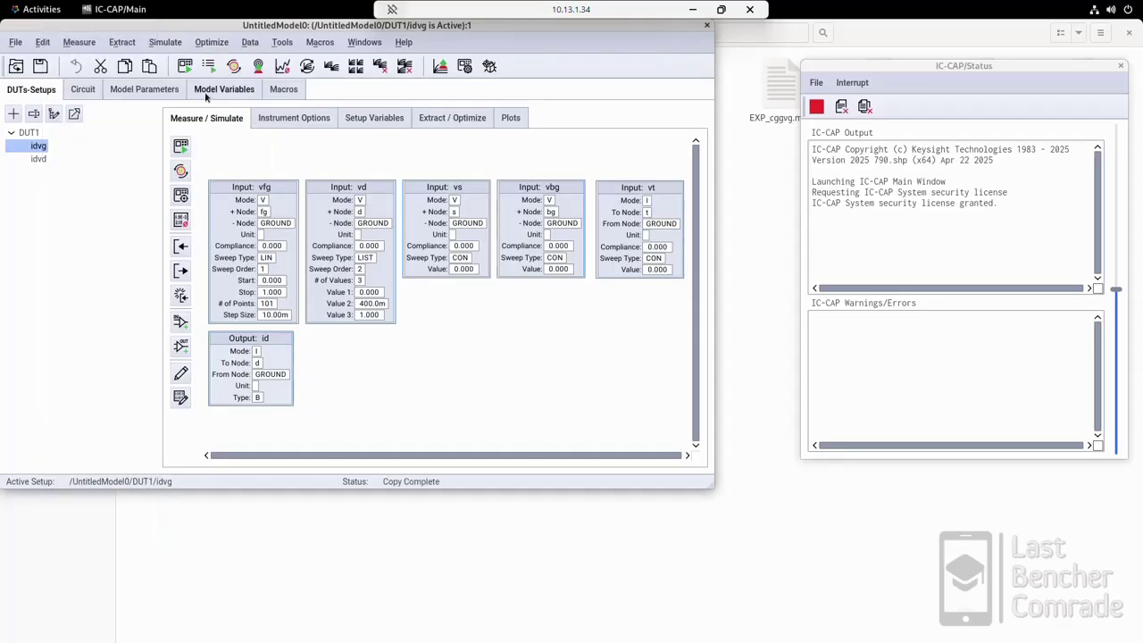
{"action": "right_click", "coordinate": [42, 174]}
{"action": "key", "text": "Escape"}
{"action": "left_click", "coordinate": [29, 132]}
{"action": "right_click", "coordinate": [31, 132]}
{"action": "key", "text": "Escape"}
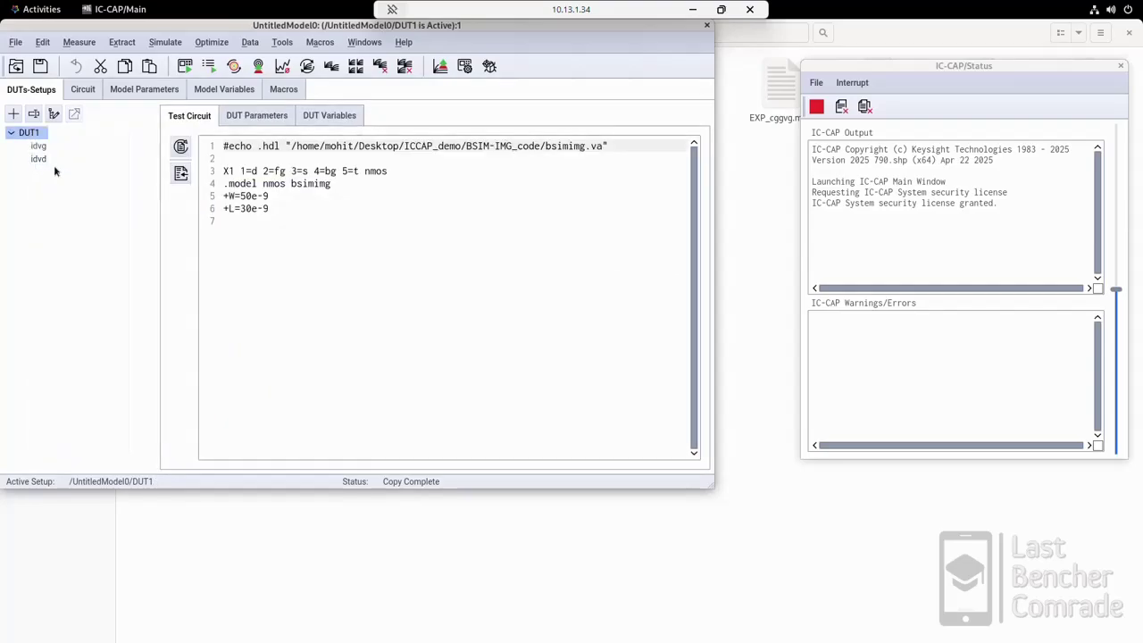
{"action": "left_click", "coordinate": [38, 147]}
{"action": "right_click", "coordinate": [37, 147]}
{"action": "mouse_move", "coordinate": [115, 64]}
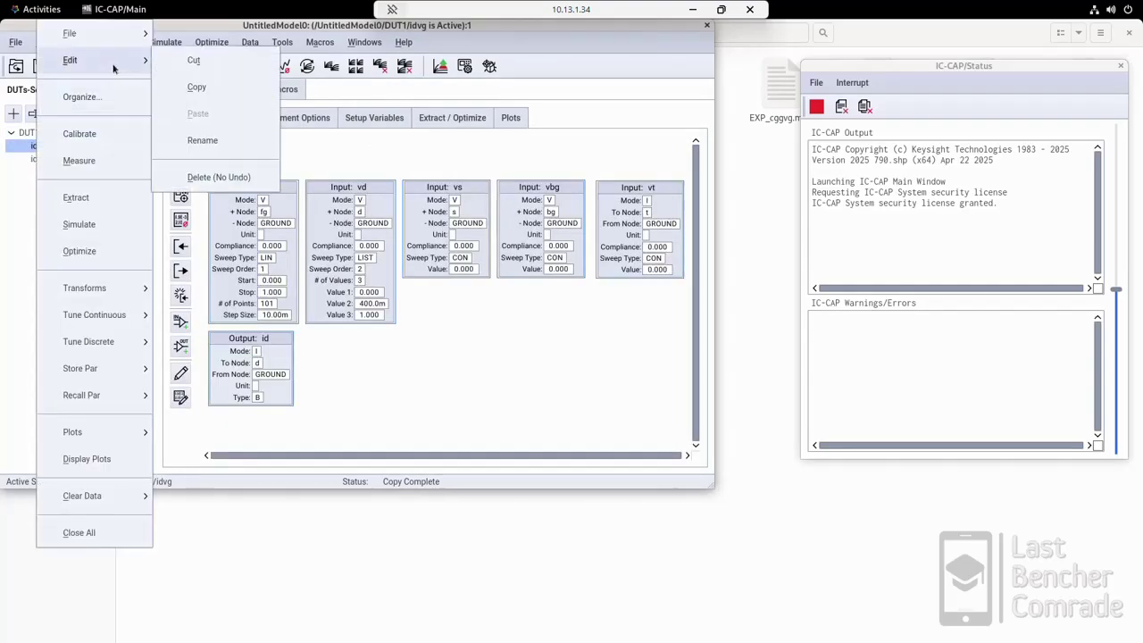
{"action": "left_click", "coordinate": [25, 248]}
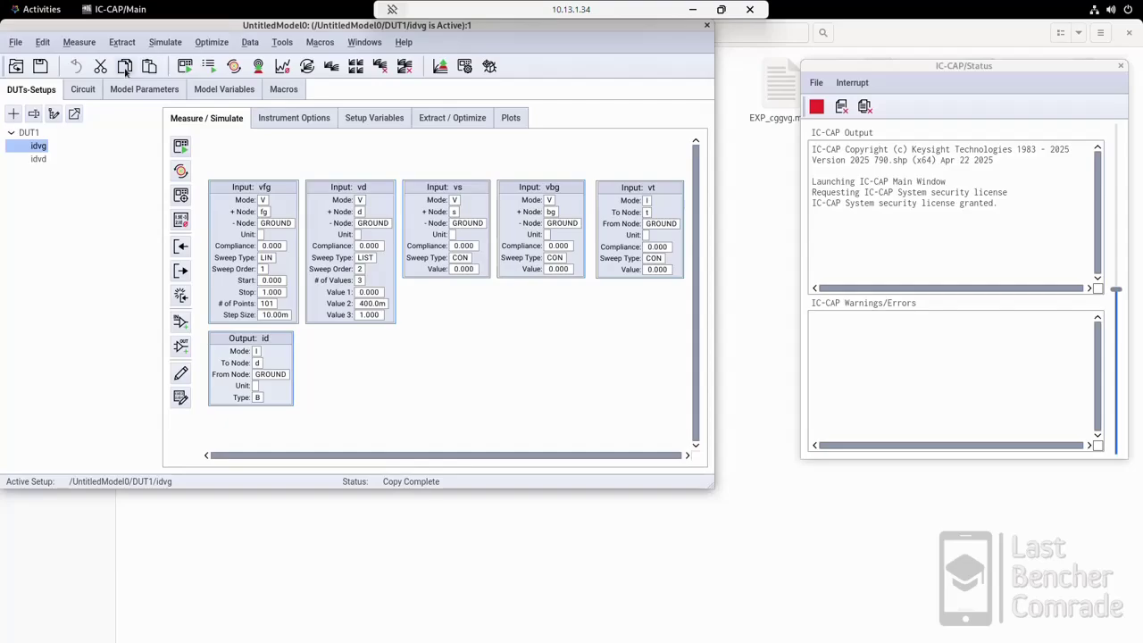
Duplicate the whole idvg setup within DUT1, choosing Selected Setup as the copy scope, and open the duplicate.
{"action": "left_click", "coordinate": [125, 67]}
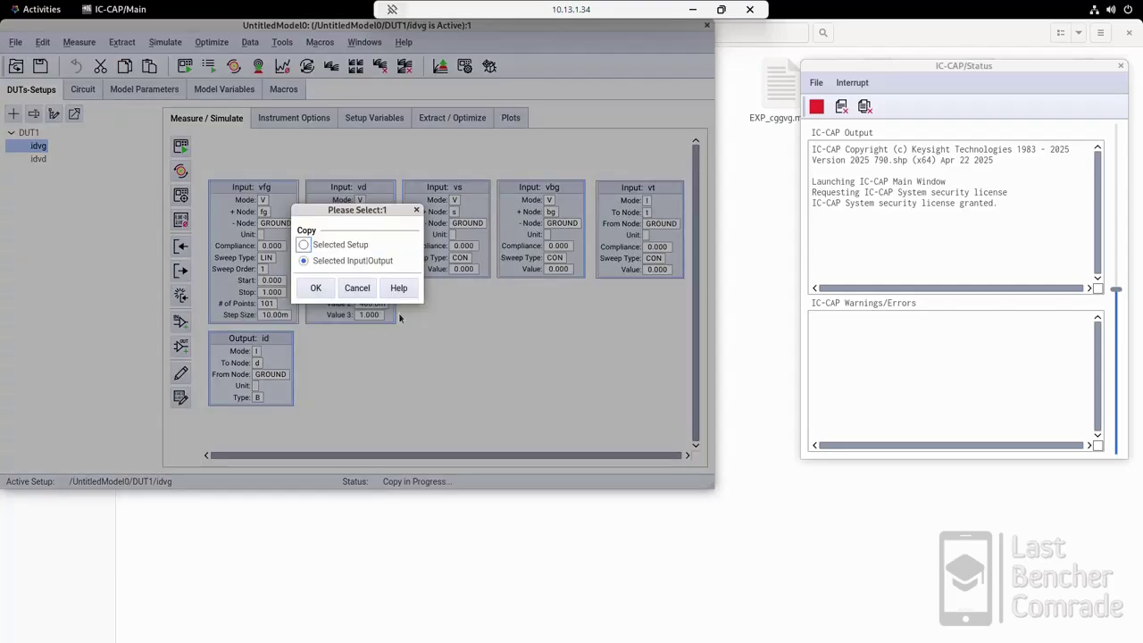
{"action": "left_click", "coordinate": [357, 247]}
{"action": "left_click", "coordinate": [318, 291]}
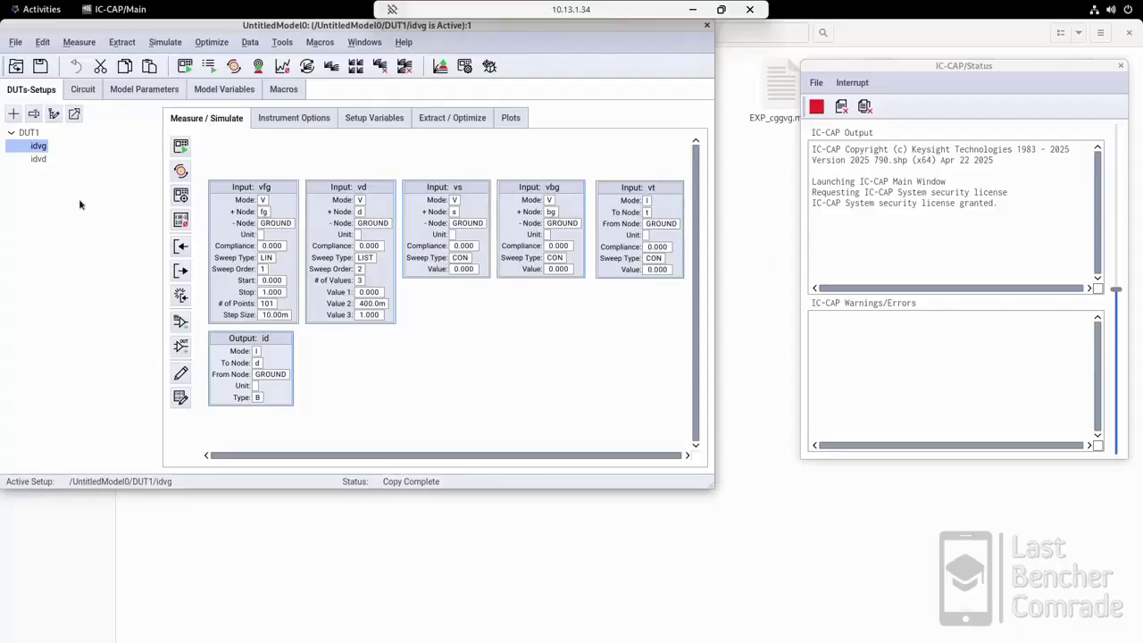
{"action": "left_click", "coordinate": [150, 67]}
{"action": "left_click", "coordinate": [44, 172]}
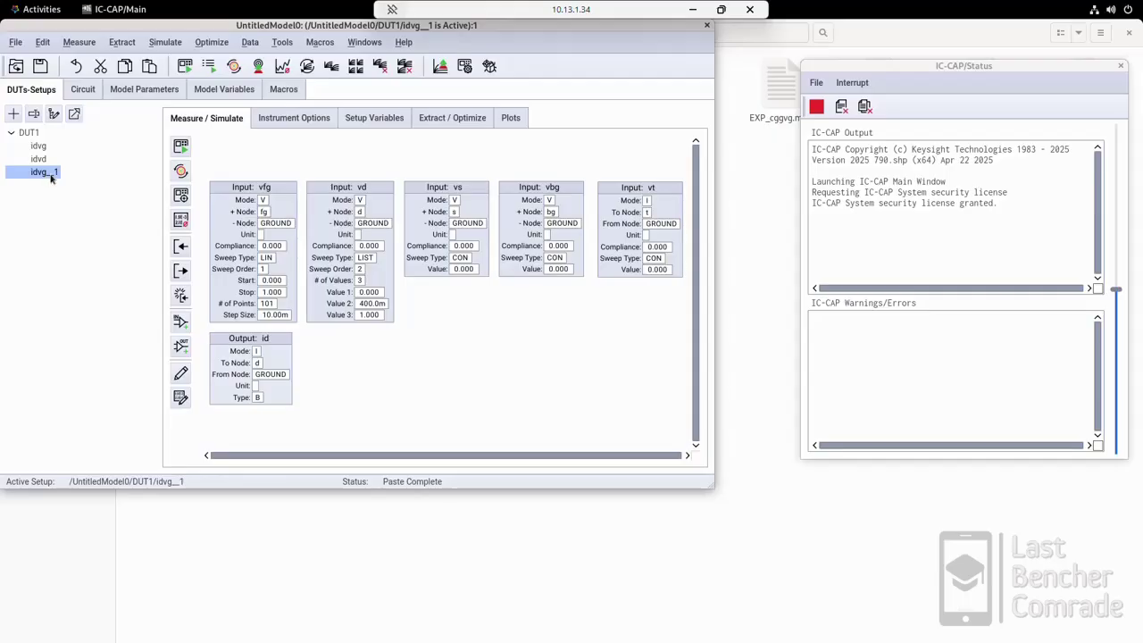
Cut the duplicated idvg setup from DUT1 and return to the idvd setup.
{"action": "right_click", "coordinate": [39, 161]}
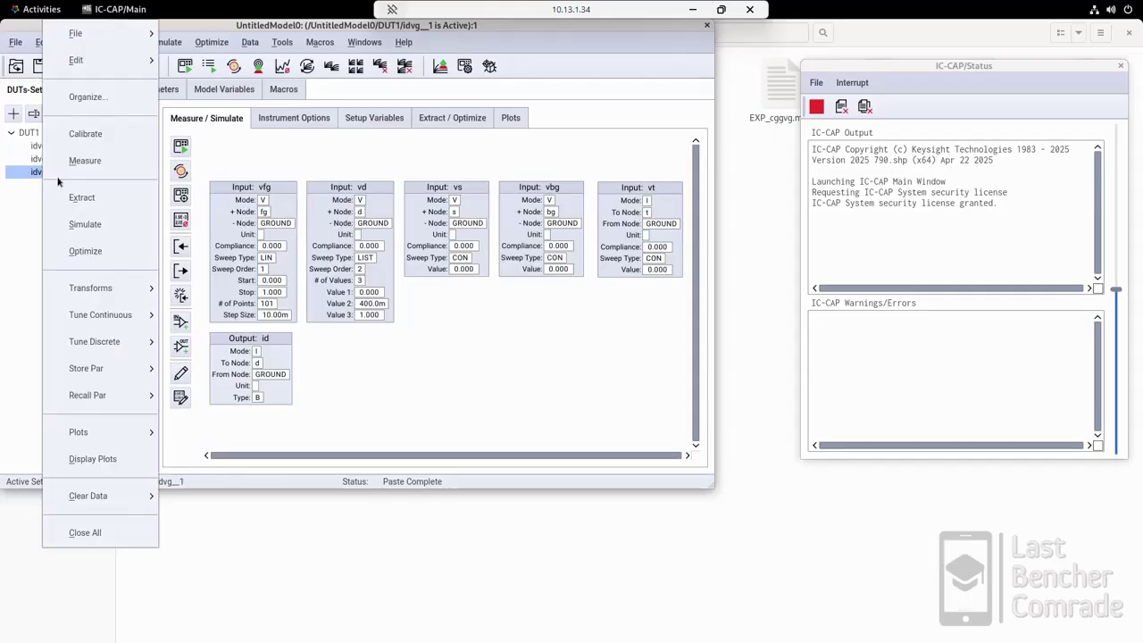
{"action": "mouse_move", "coordinate": [148, 66]}
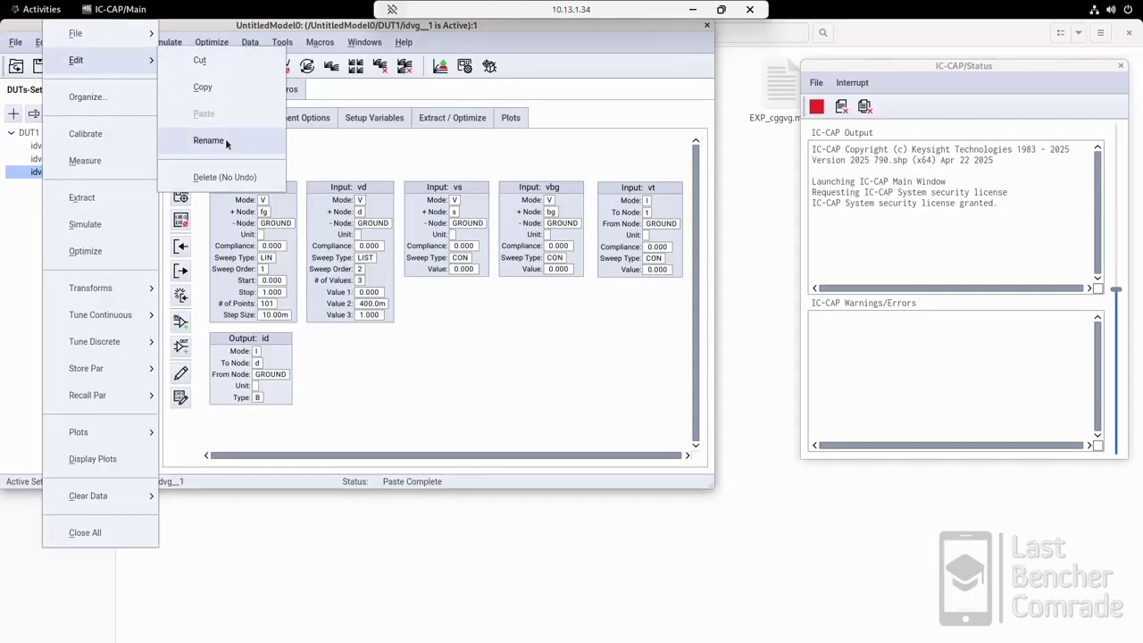
{"action": "left_click", "coordinate": [27, 213]}
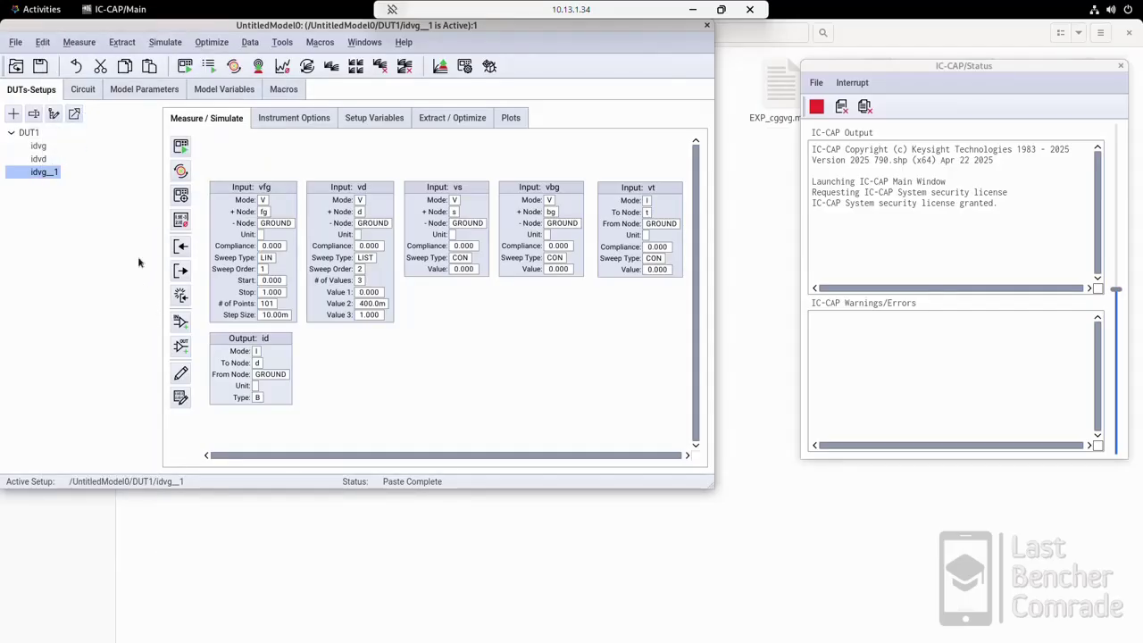
{"action": "left_click", "coordinate": [100, 66]}
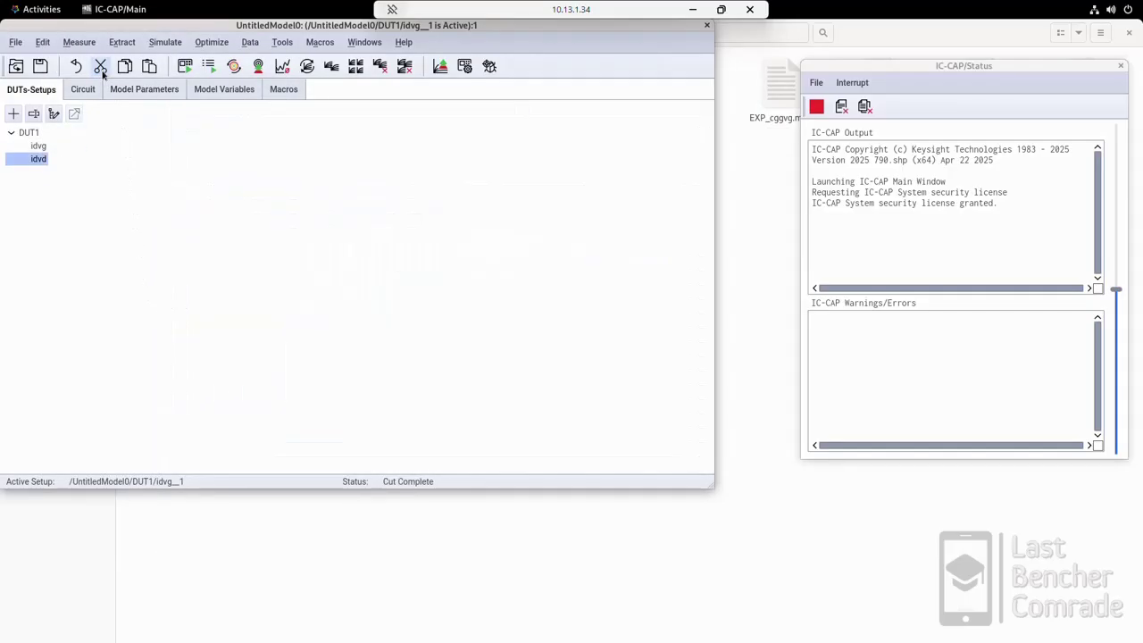
{"action": "left_click", "coordinate": [38, 148]}
{"action": "left_click", "coordinate": [39, 161]}
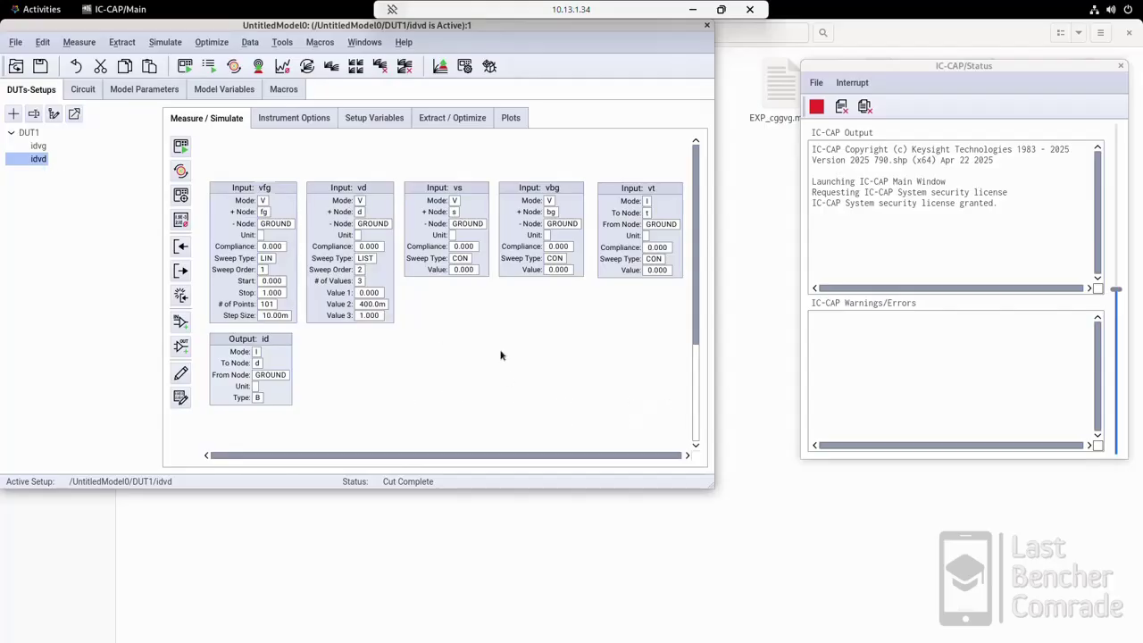
Change the idvd setup's vd input to a Linear sweep with sweep order 1, from 0 to 1.2 with 101 points.
{"action": "double_click", "coordinate": [388, 194]}
{"action": "left_click", "coordinate": [339, 276]}
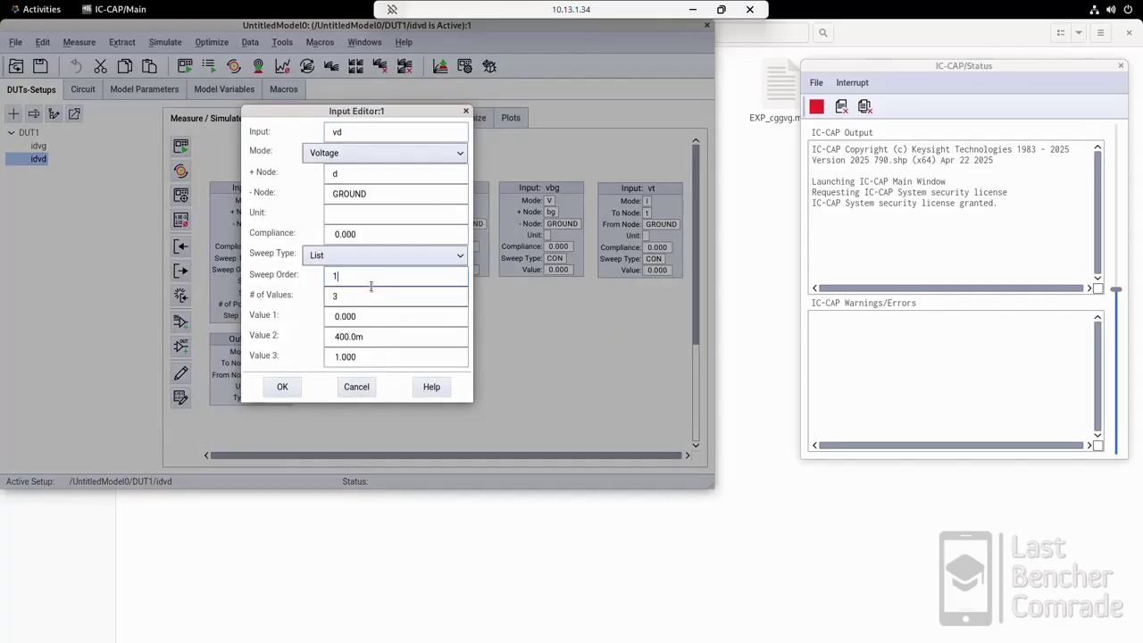
{"action": "left_click", "coordinate": [371, 256]}
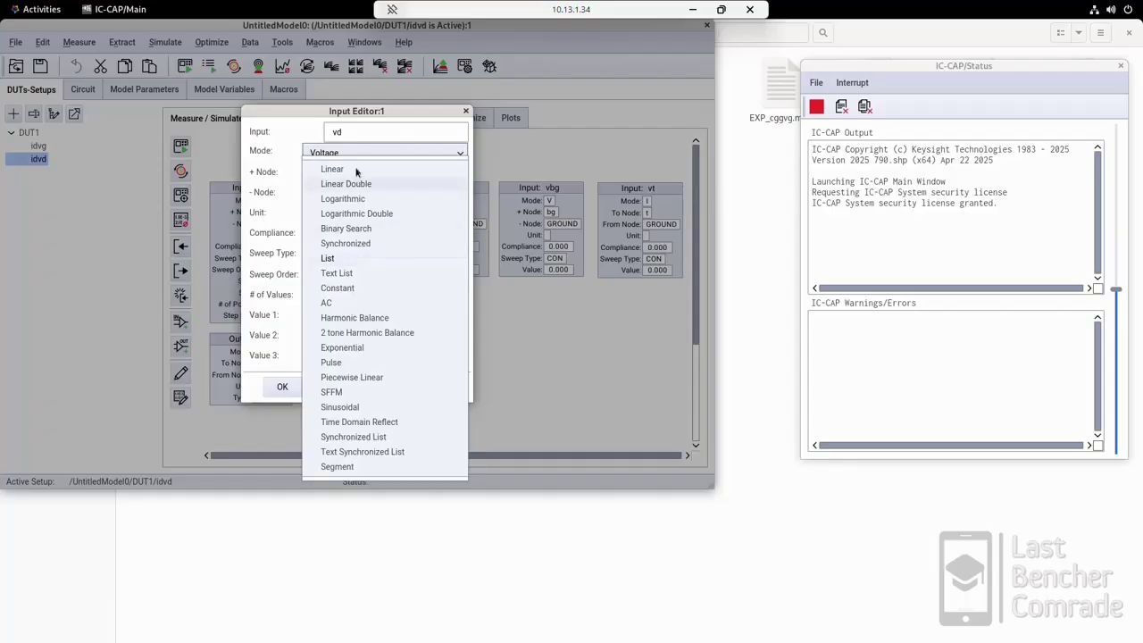
{"action": "left_click", "coordinate": [333, 169]}
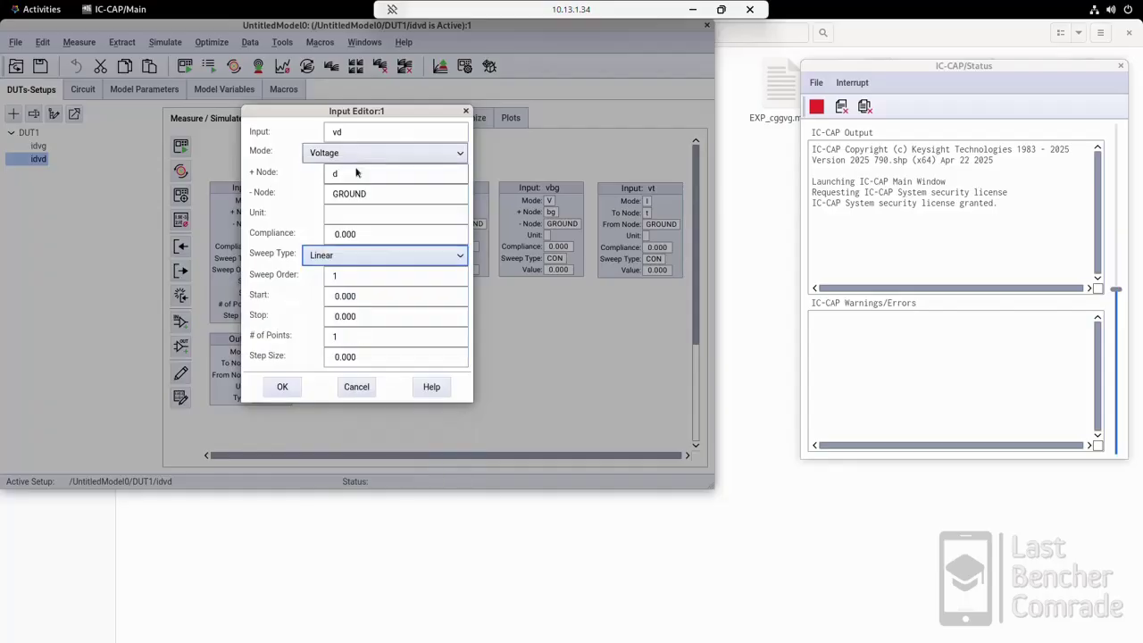
{"action": "double_click", "coordinate": [337, 316]}
{"action": "type", "text": "1"}
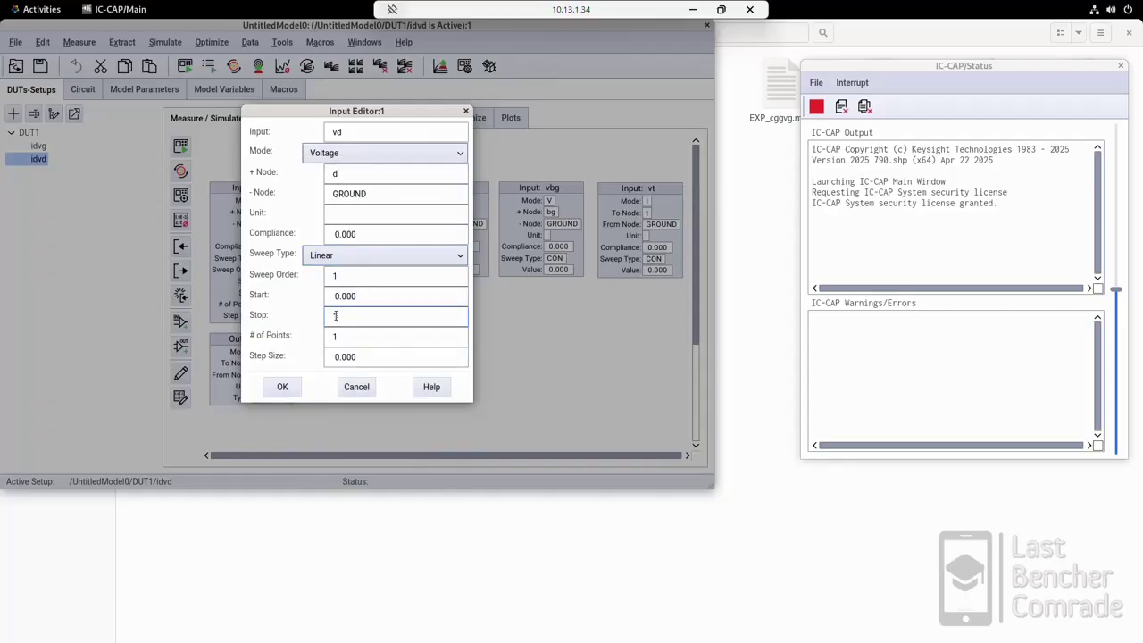
{"action": "type", "text": ".2"}
{"action": "left_click", "coordinate": [376, 330]}
{"action": "key", "text": "Tab"}
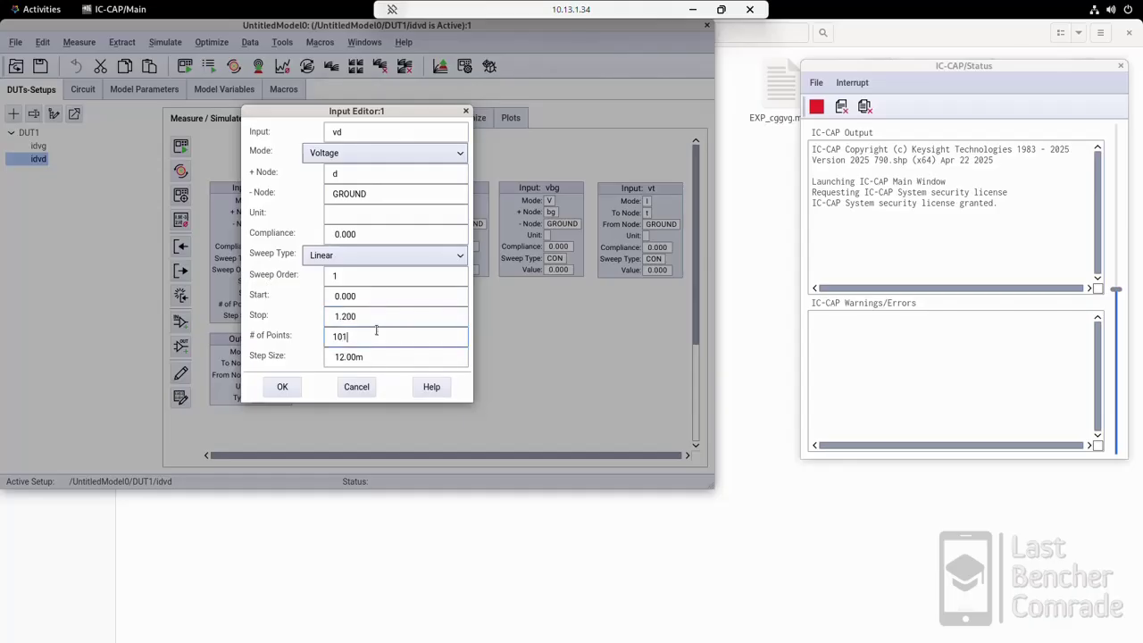
{"action": "left_click", "coordinate": [281, 386]}
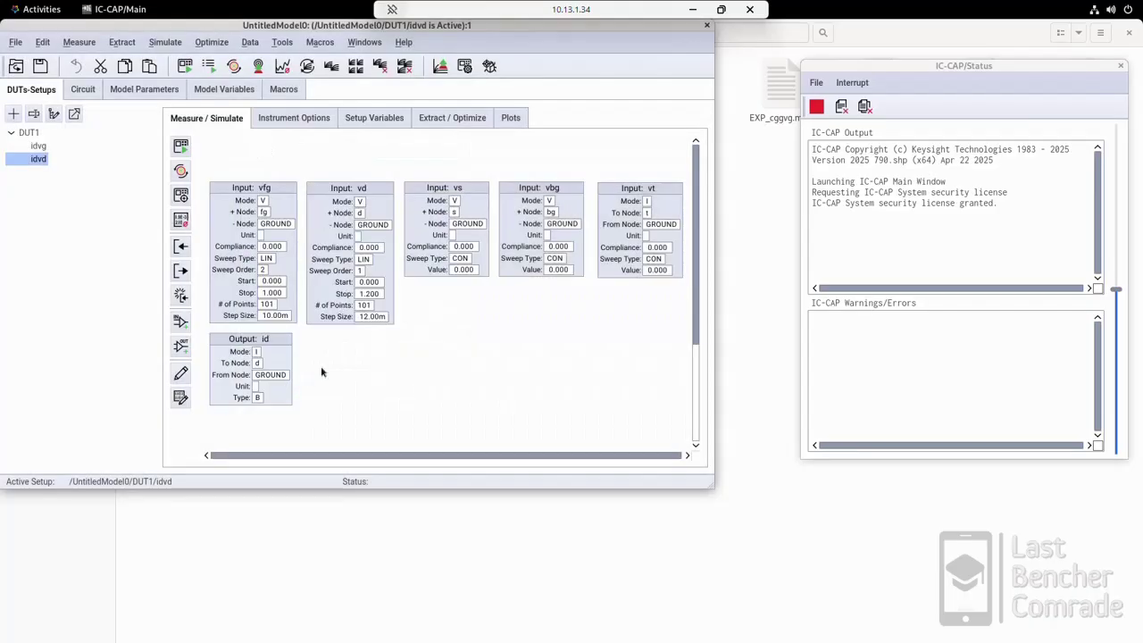
Change the idvd setup's vfg input to a Constant sweep type with a value of 0.7.
{"action": "double_click", "coordinate": [285, 191]}
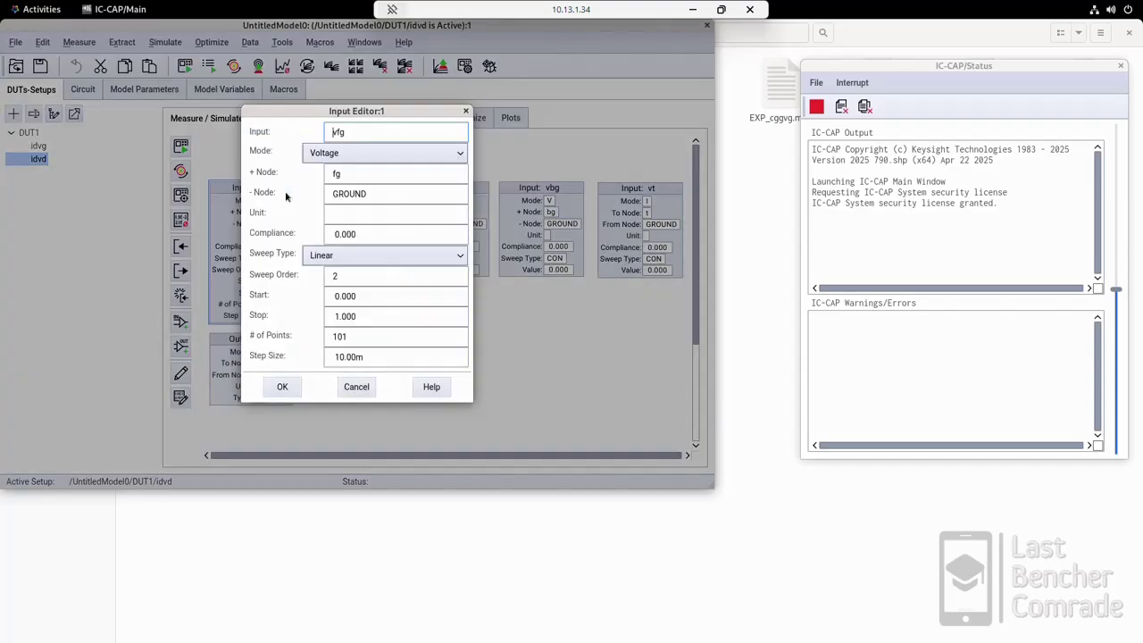
{"action": "left_click", "coordinate": [350, 256]}
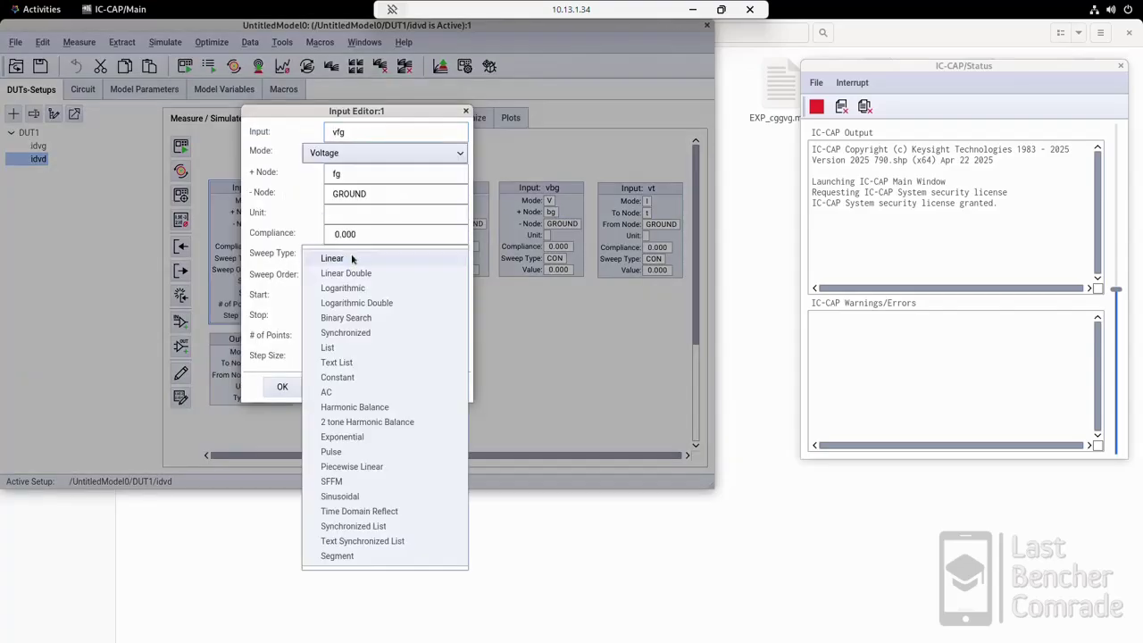
{"action": "left_click", "coordinate": [355, 377]}
{"action": "double_click", "coordinate": [349, 317]}
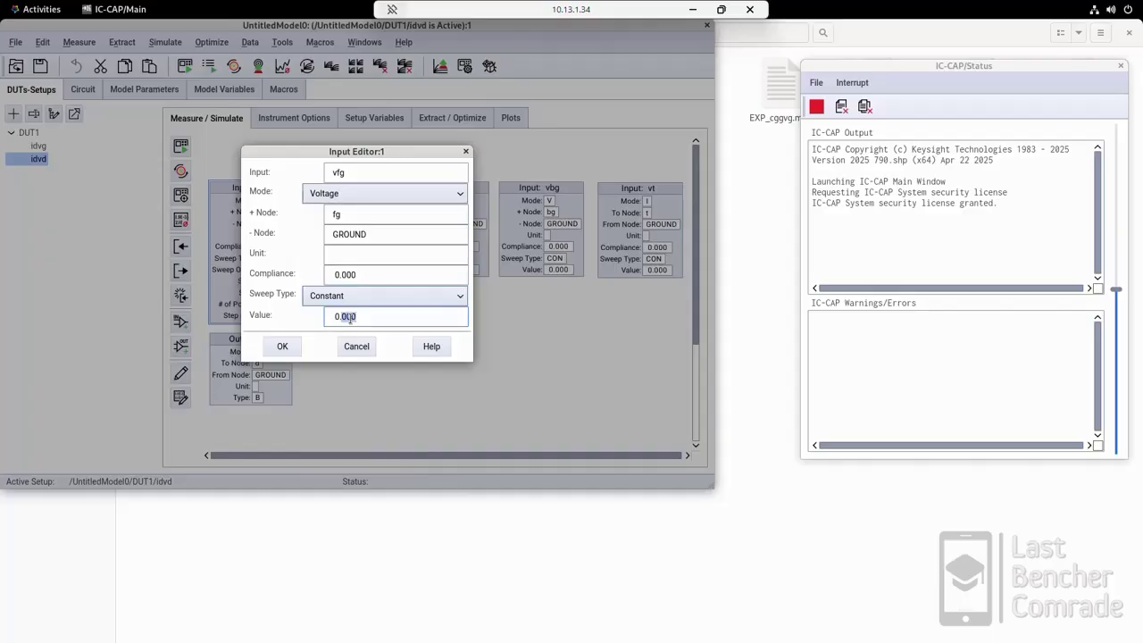
{"action": "type", "text": "7"}
{"action": "left_click", "coordinate": [299, 352]}
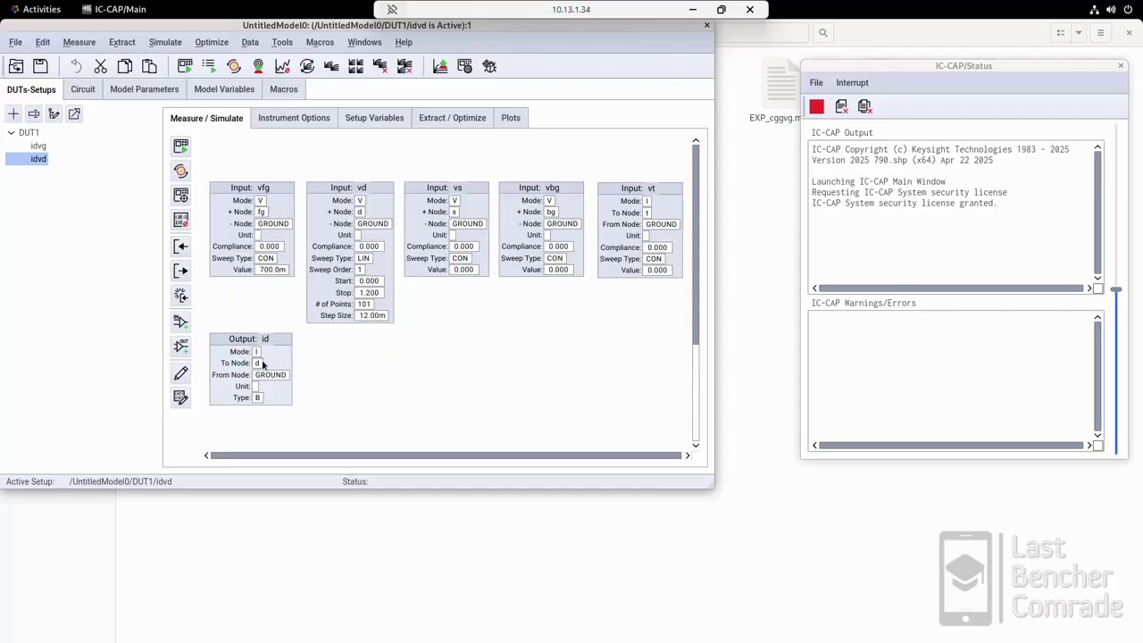
Copy the idvg plot definition from the idvg setup and paste it into the idvd setup's plots.
{"action": "left_click", "coordinate": [513, 121]}
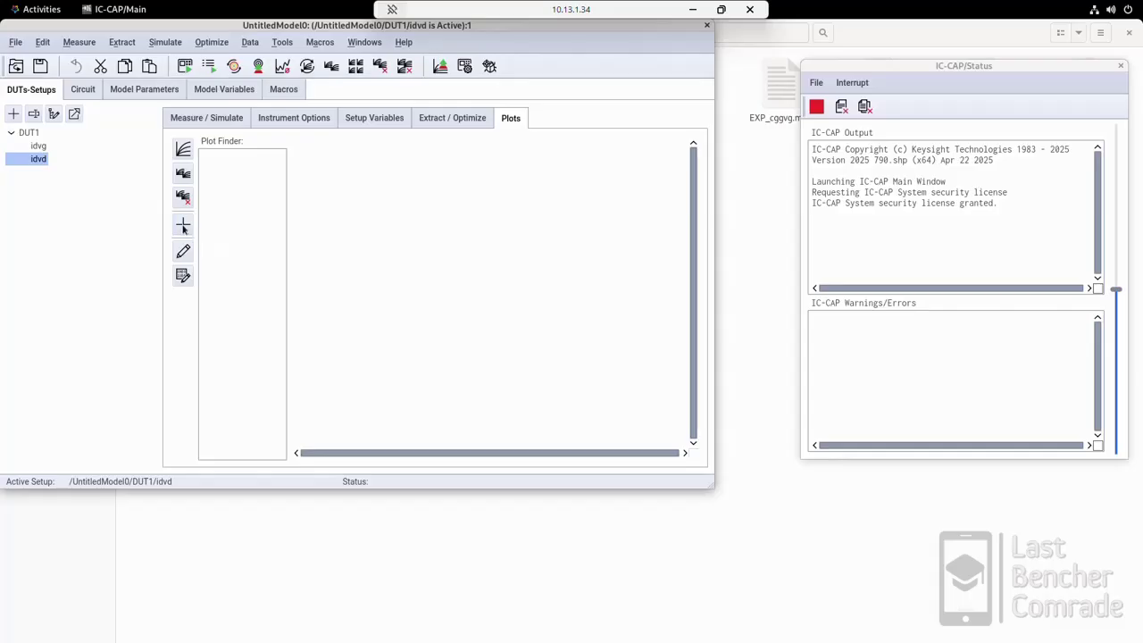
{"action": "left_click", "coordinate": [38, 146]}
{"action": "left_click", "coordinate": [511, 118]}
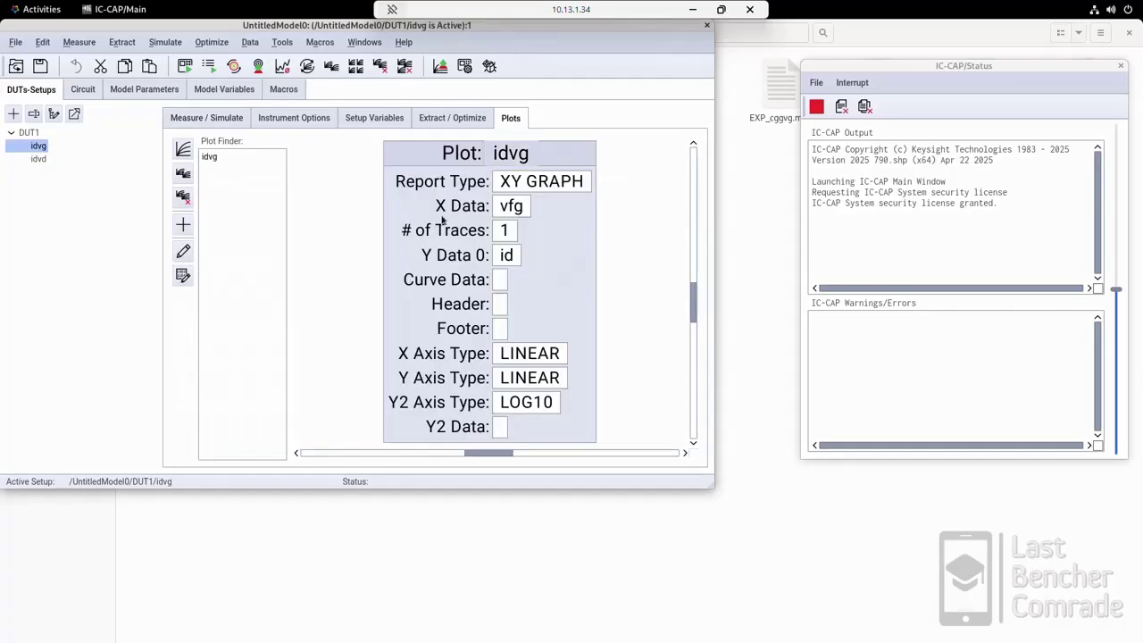
{"action": "right_click", "coordinate": [413, 160]}
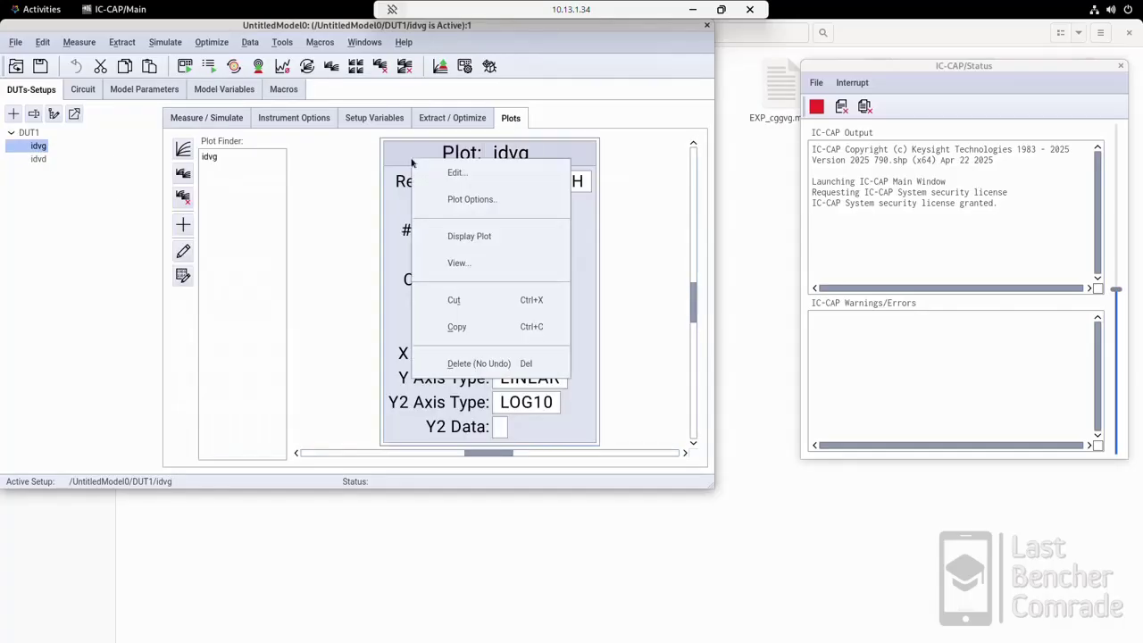
{"action": "left_click", "coordinate": [457, 326]}
{"action": "left_click", "coordinate": [39, 159]}
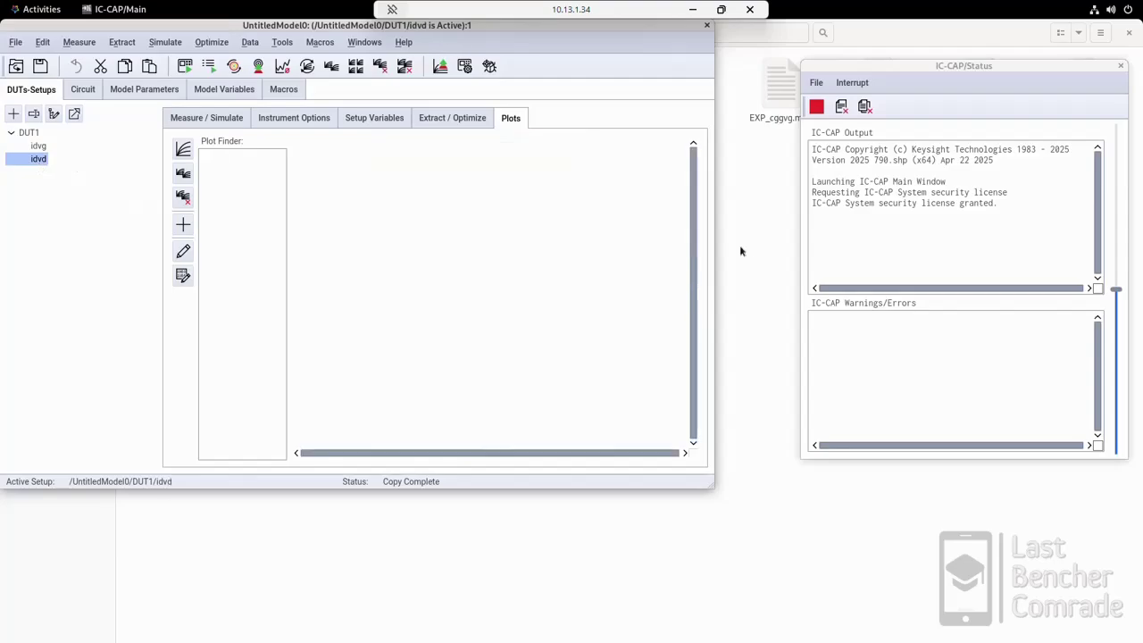
{"action": "right_click", "coordinate": [518, 200]}
{"action": "left_click", "coordinate": [563, 237]}
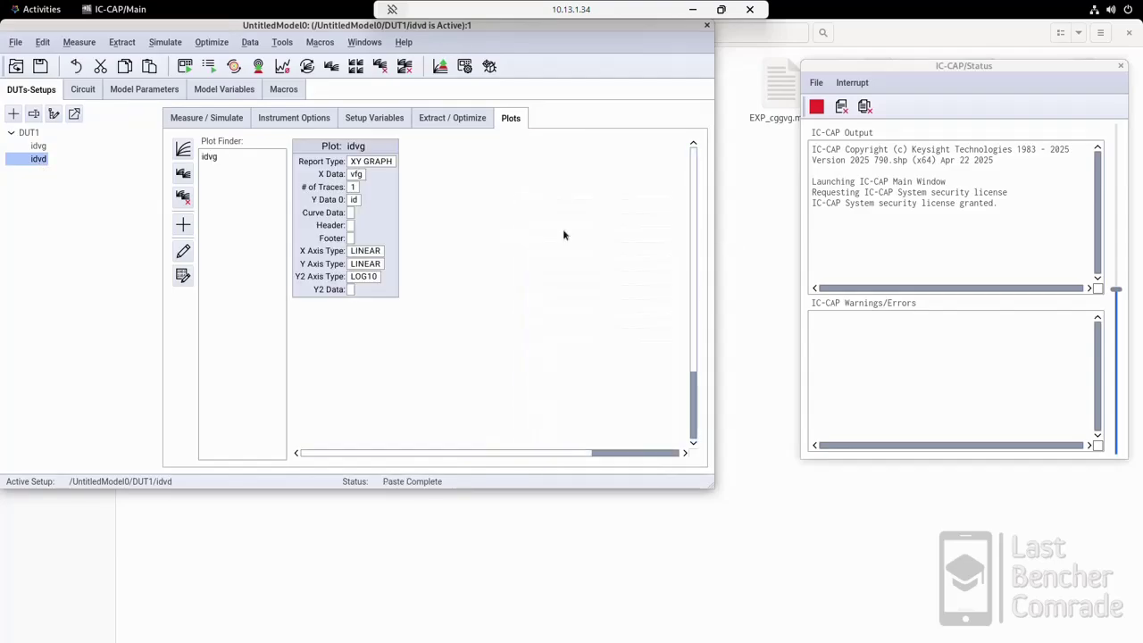
Rename the pasted plot in the idvd setup as idvd and set its X data to vd.
{"action": "left_click", "coordinate": [359, 149]}
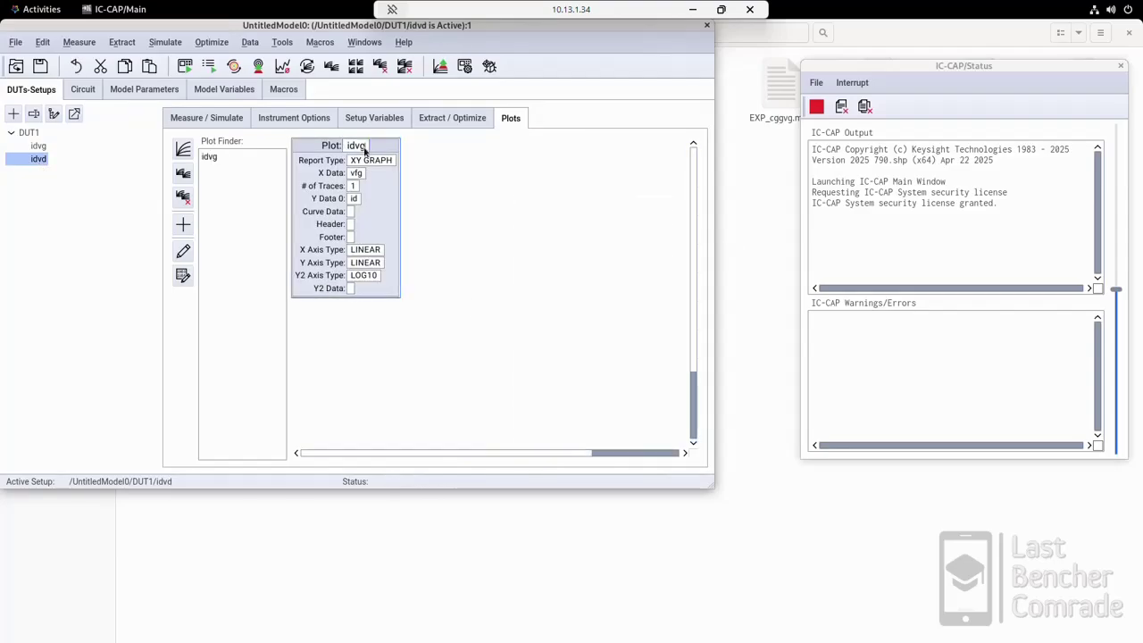
{"action": "key", "text": "BackSpace"}
{"action": "type", "text": "d"}
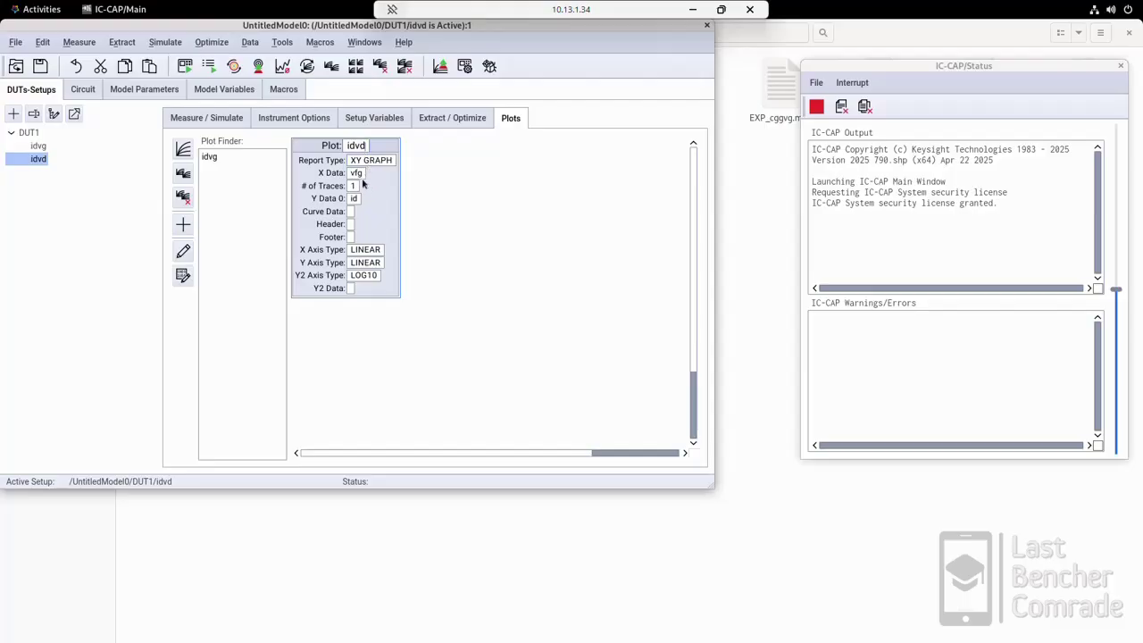
{"action": "left_click", "coordinate": [358, 173]}
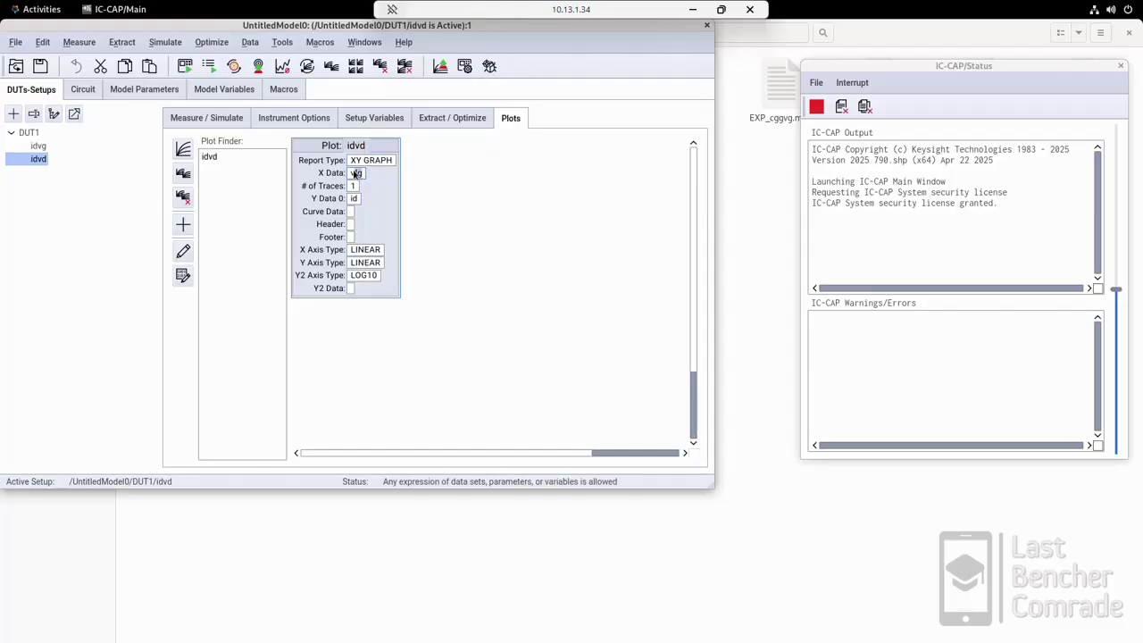
{"action": "key", "text": "BackSpace"}
{"action": "type", "text": "d"}
{"action": "key", "text": "Return"}
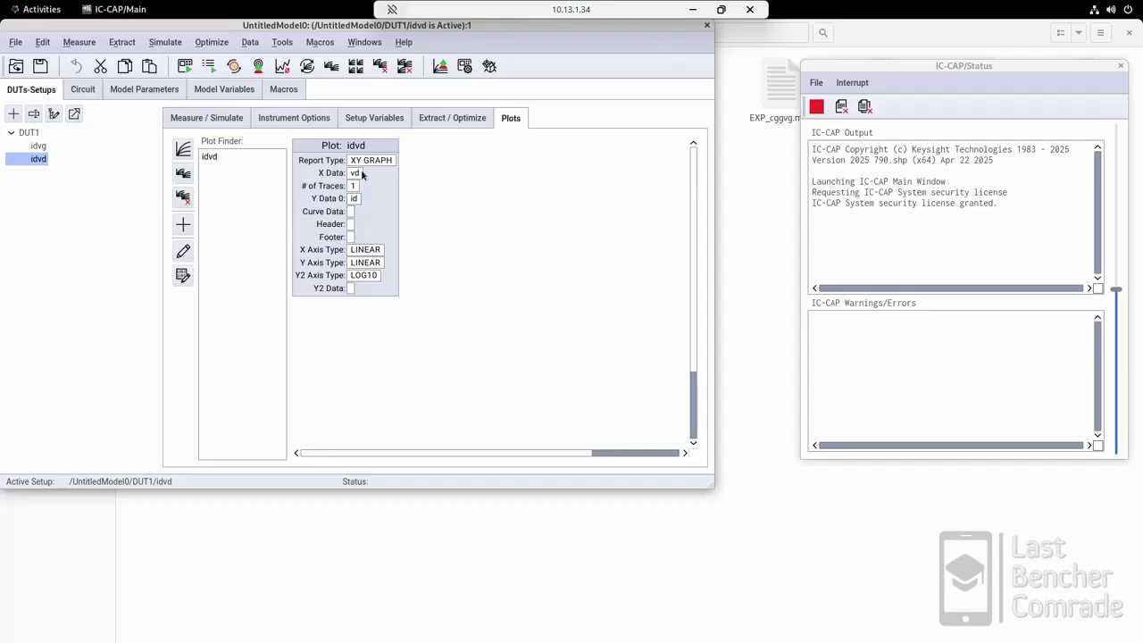
Simulate the idvd setup, display its idvd plot to inspect the drain-current curve, and close the plot window.
{"action": "left_click", "coordinate": [194, 120]}
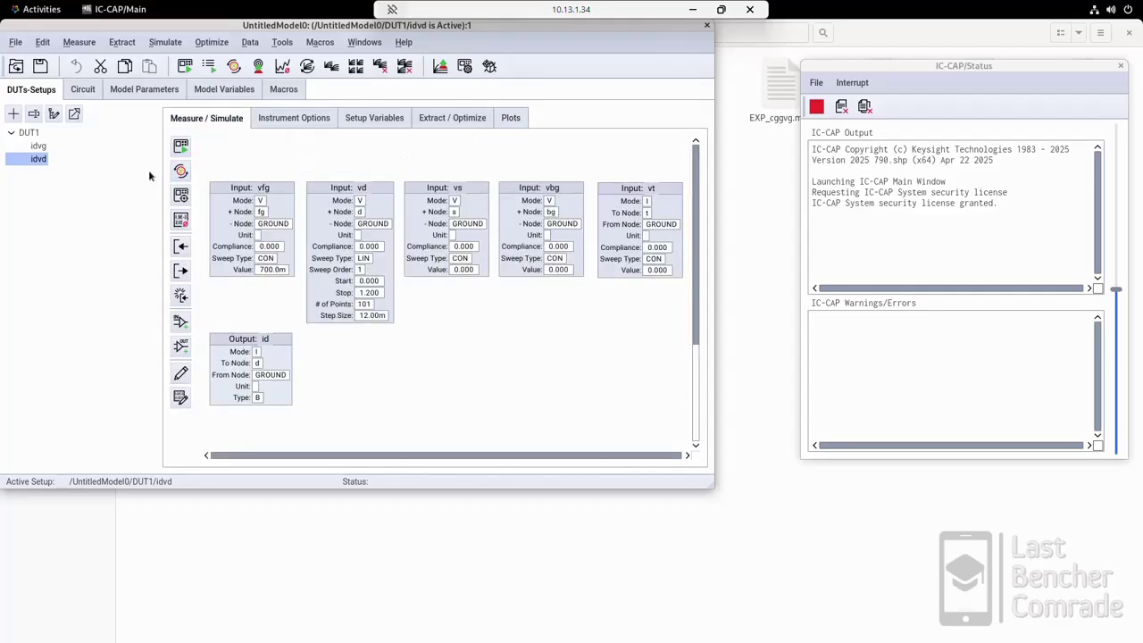
{"action": "left_click", "coordinate": [181, 173]}
{"action": "left_click", "coordinate": [510, 118]}
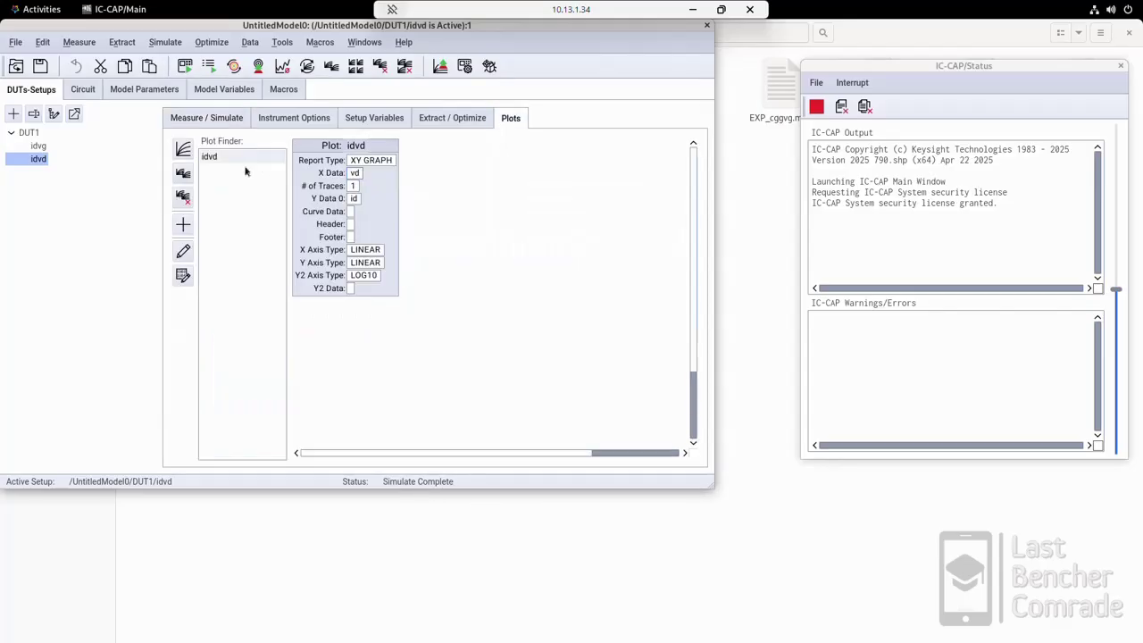
{"action": "double_click", "coordinate": [223, 157]}
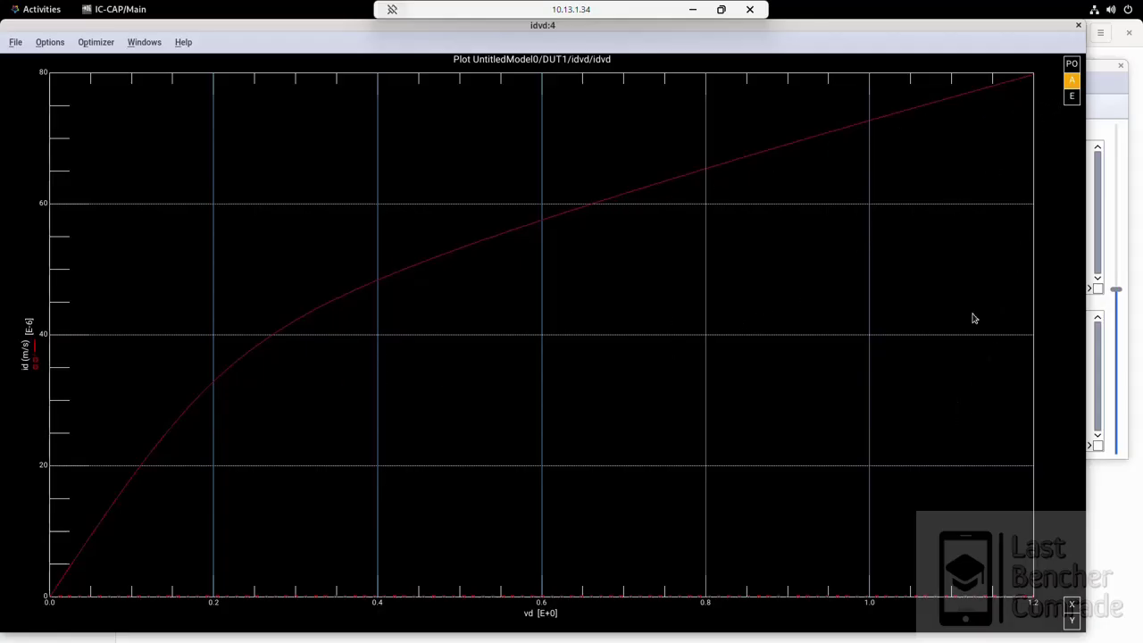
{"action": "left_click", "coordinate": [1078, 25]}
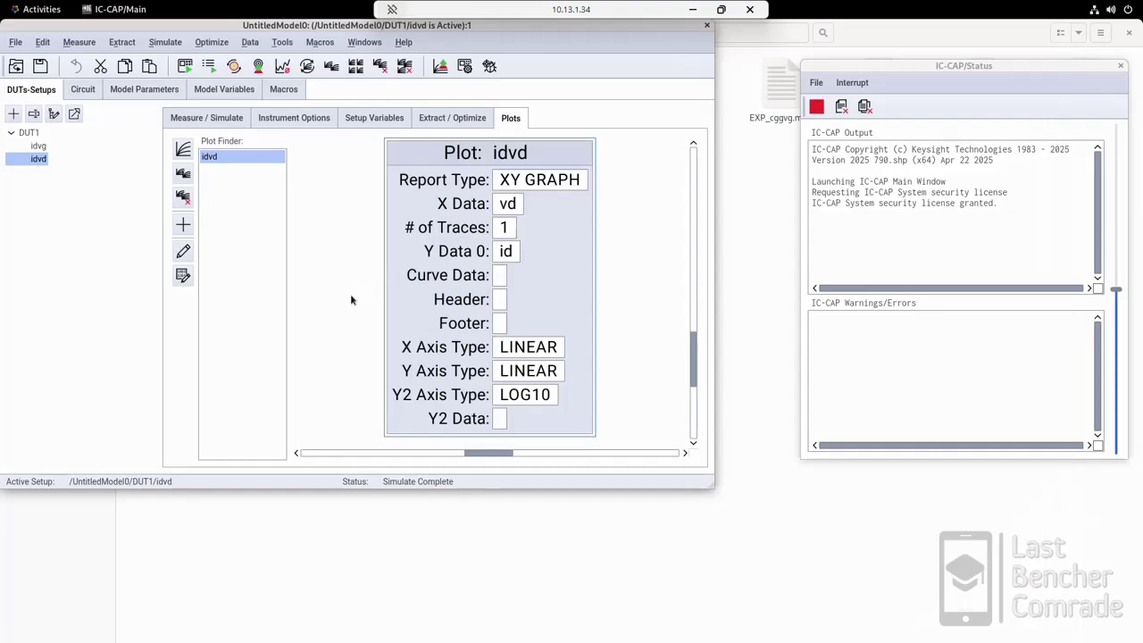
Review the measurement inputs and plot definitions of the idvg and idvd setups, including idvd's extraction transforms.
{"action": "left_click", "coordinate": [206, 119]}
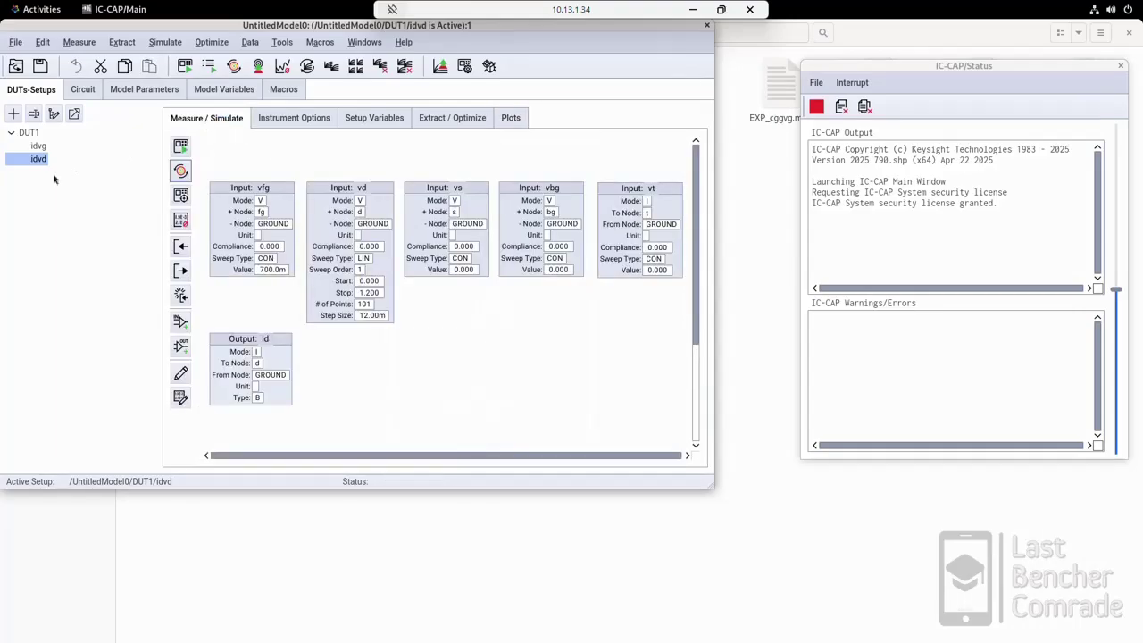
{"action": "left_click", "coordinate": [41, 147]}
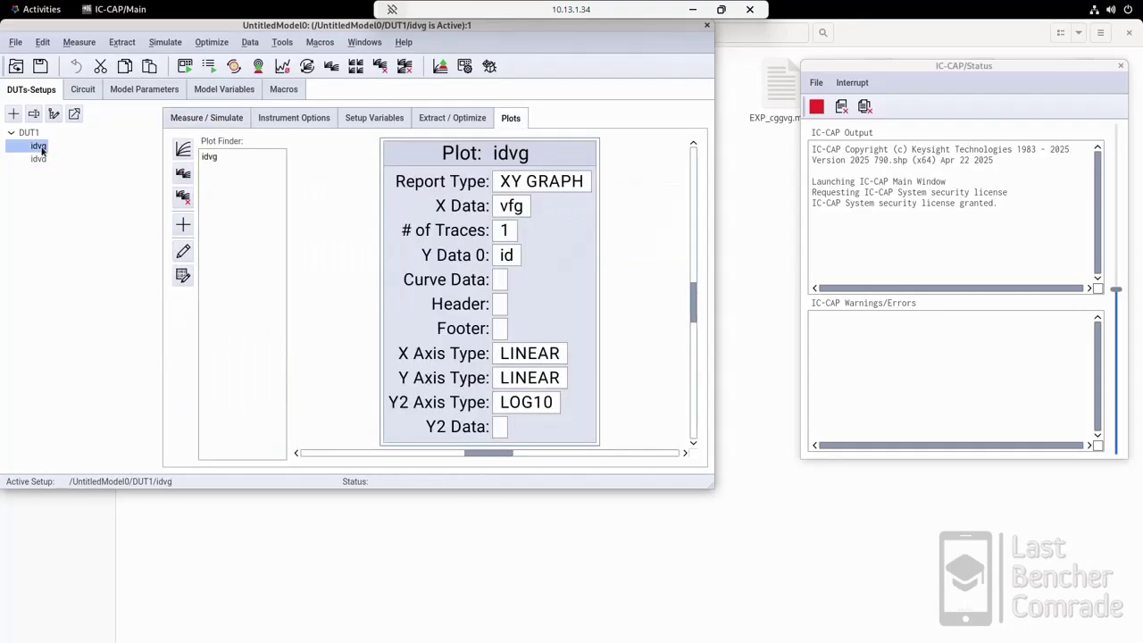
{"action": "left_click", "coordinate": [40, 158]}
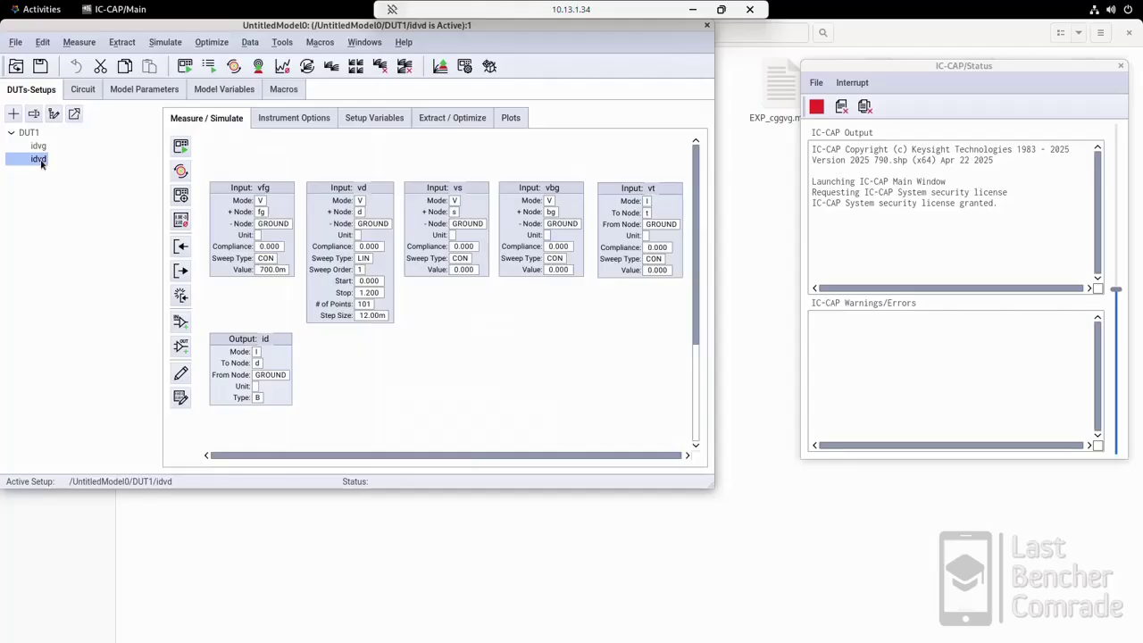
{"action": "left_click", "coordinate": [463, 125]}
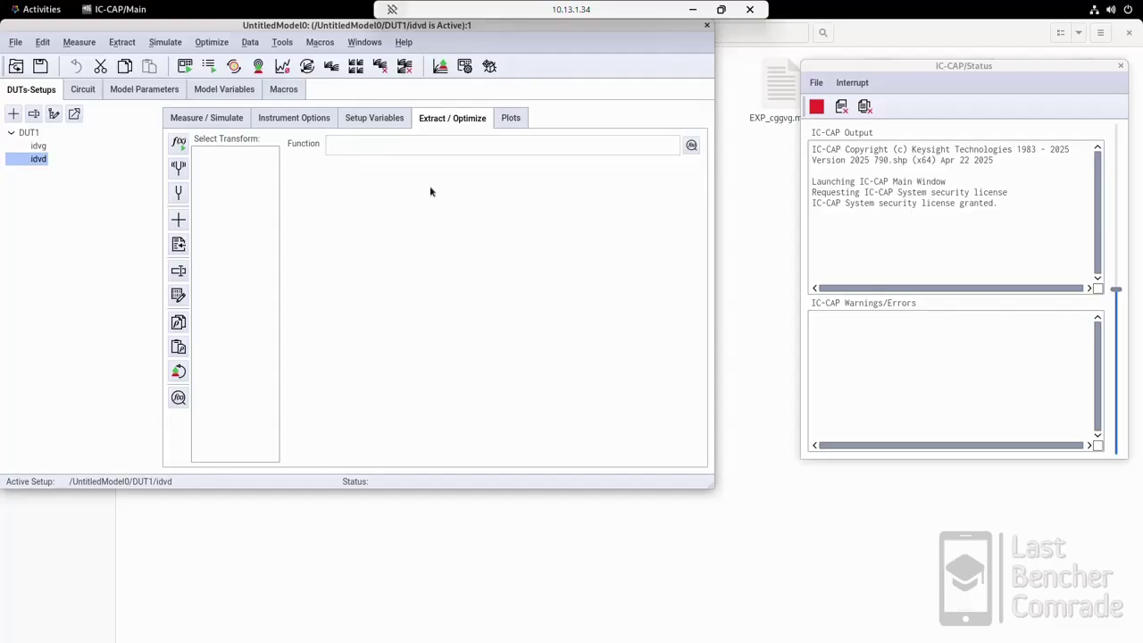
{"action": "left_click", "coordinate": [516, 120]}
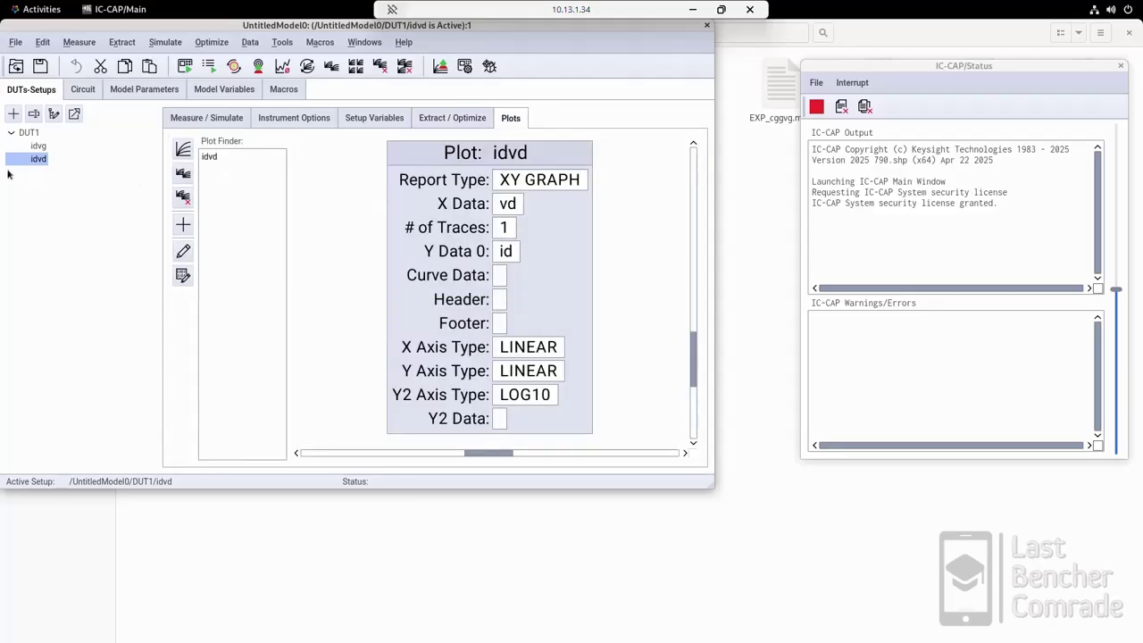
{"action": "left_click", "coordinate": [37, 146]}
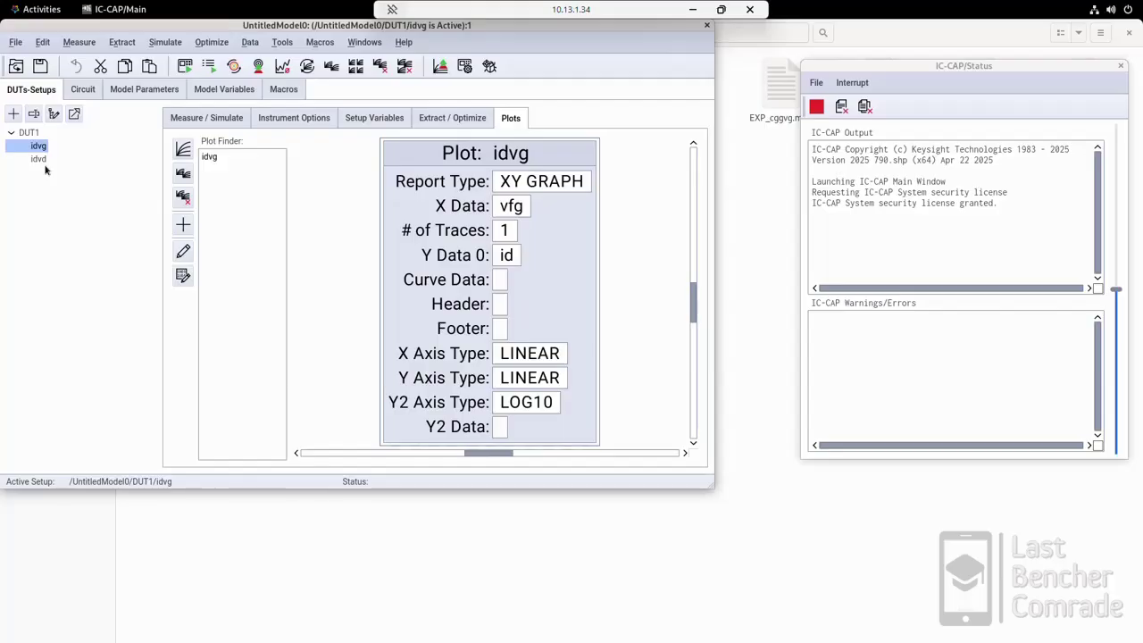
{"action": "left_click", "coordinate": [192, 119]}
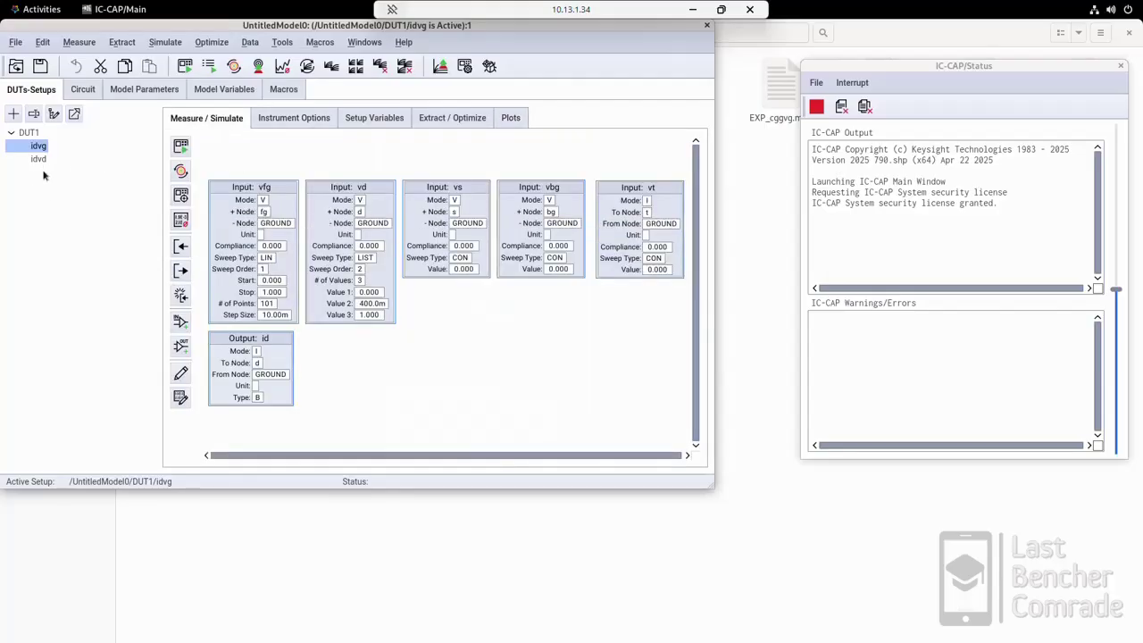